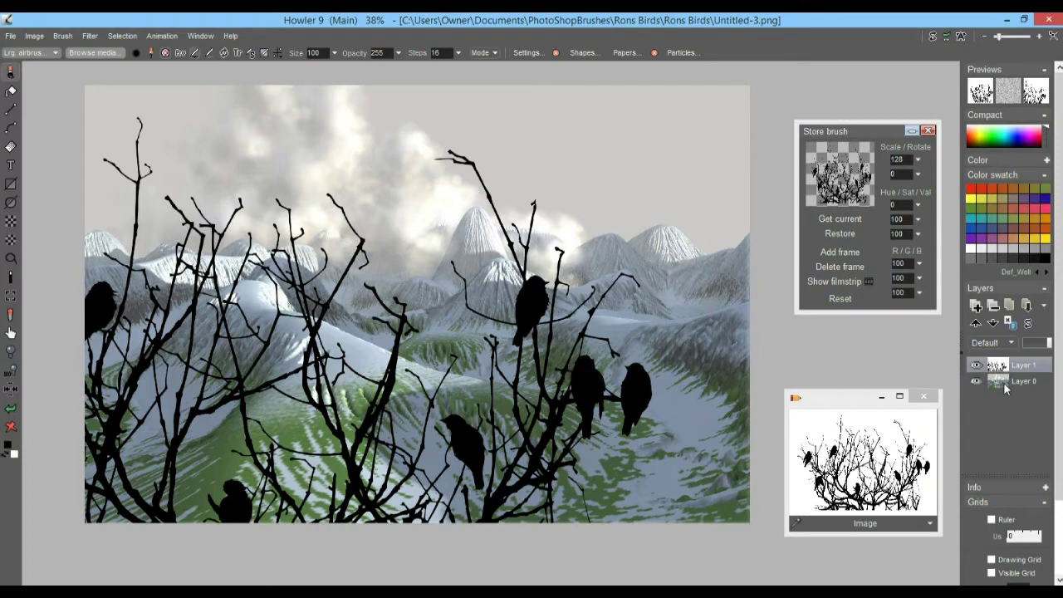
# Hide Layer 1 and load the stored bird-and-branches image onto Layer 0.
pyautogui.click(1006, 383)
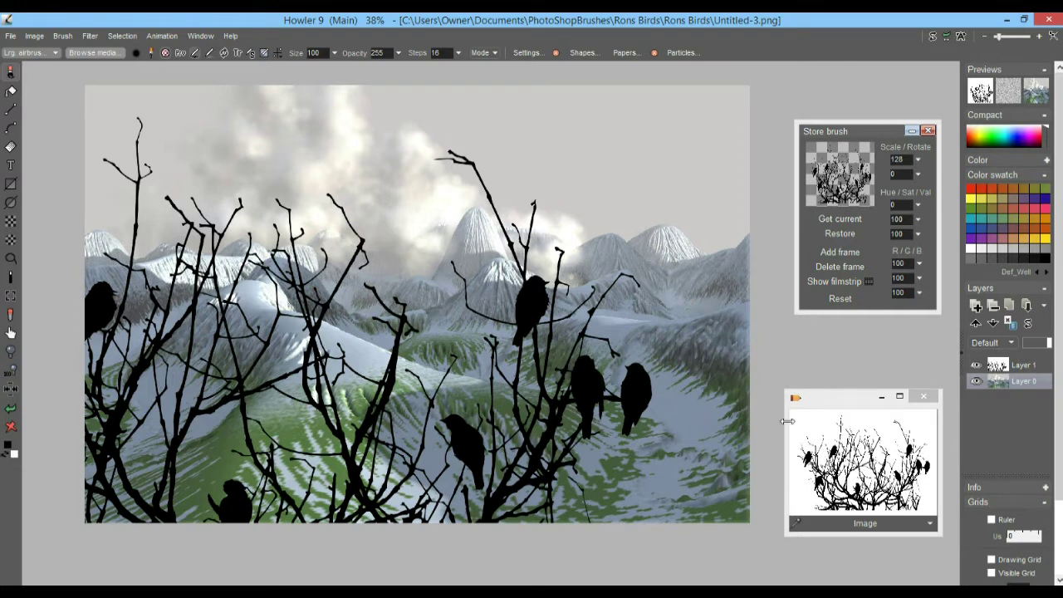
pyautogui.click(977, 366)
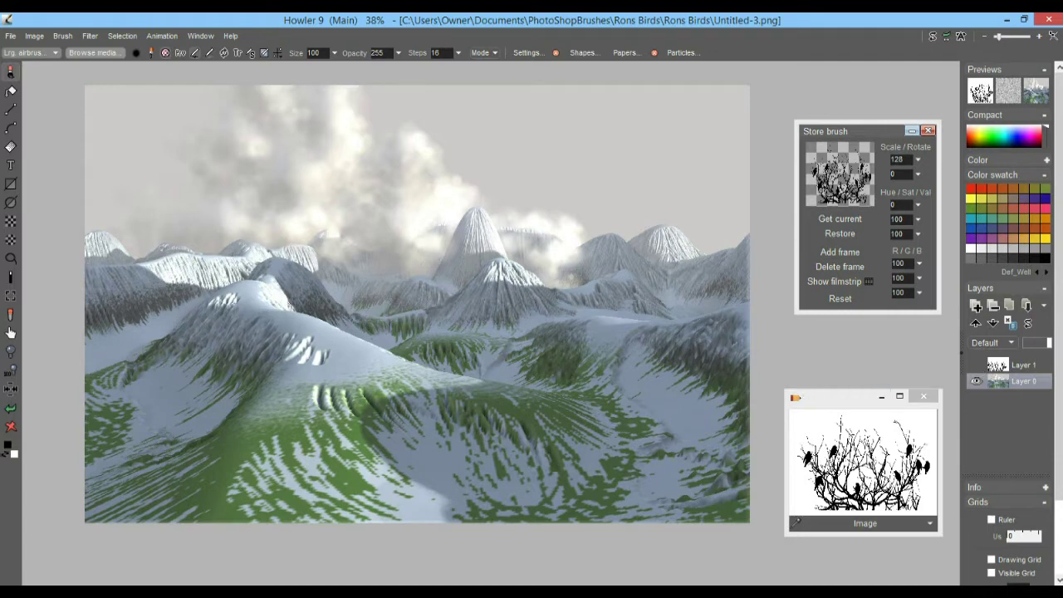
pyautogui.click(853, 450)
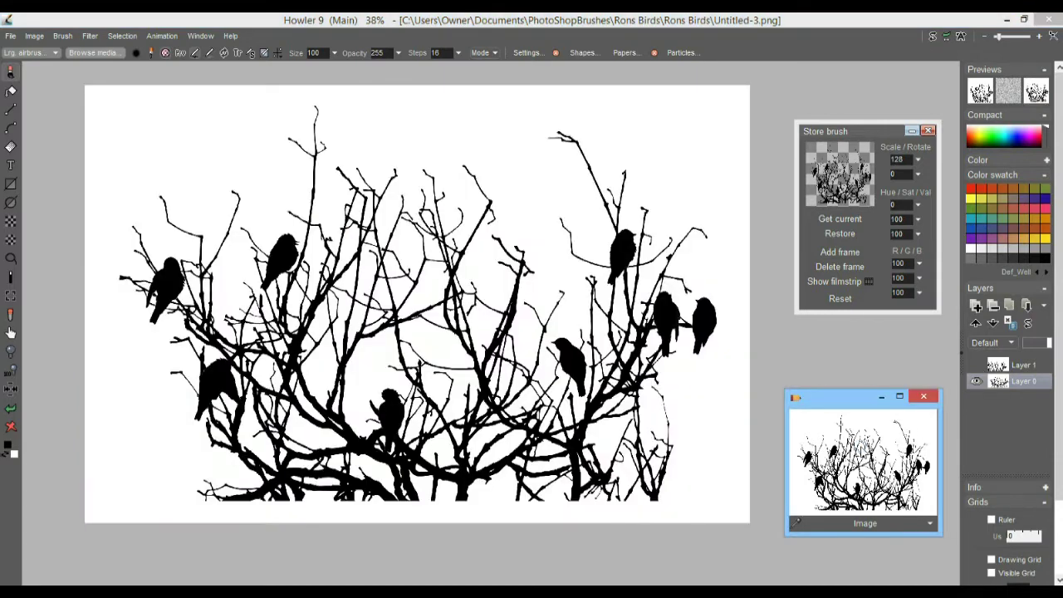
# Invert the bird-and-branches image on Layer 0 and apply a strong Gaussian blur using the Approximate algorithm.
pyautogui.click(34, 35)
pyautogui.click(91, 388)
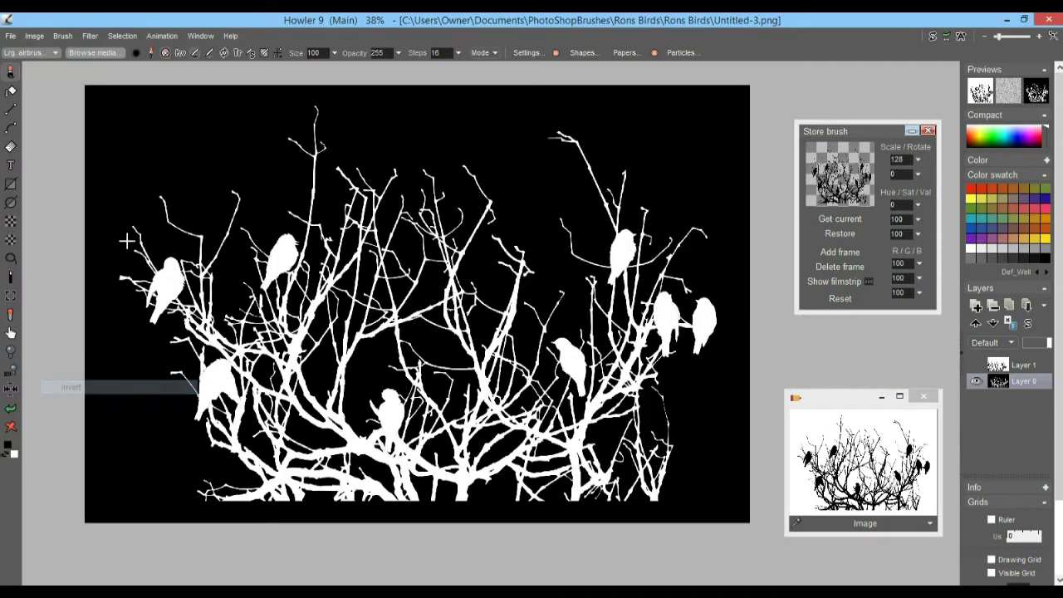
pyautogui.click(90, 37)
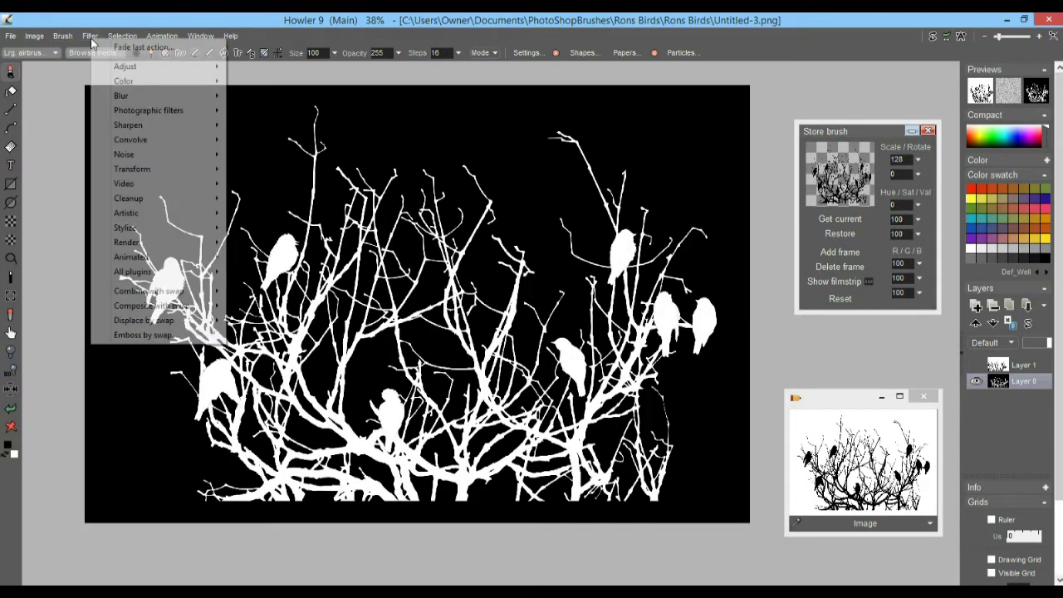
pyautogui.moveTo(145, 95)
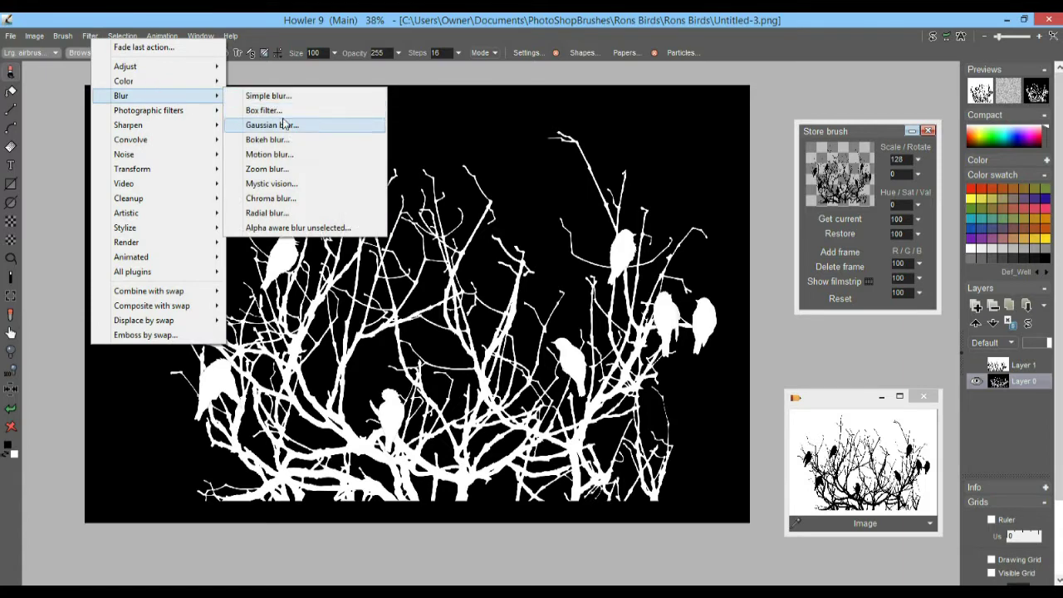
pyautogui.click(272, 125)
pyautogui.moveTo(537, 271); pyautogui.dragTo(558, 276)
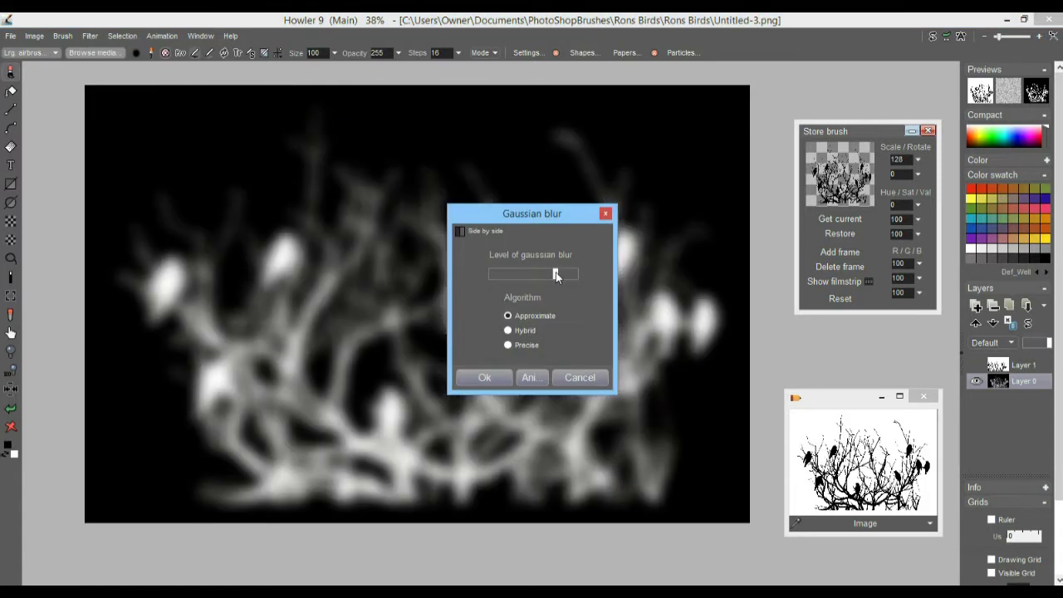
pyautogui.click(485, 376)
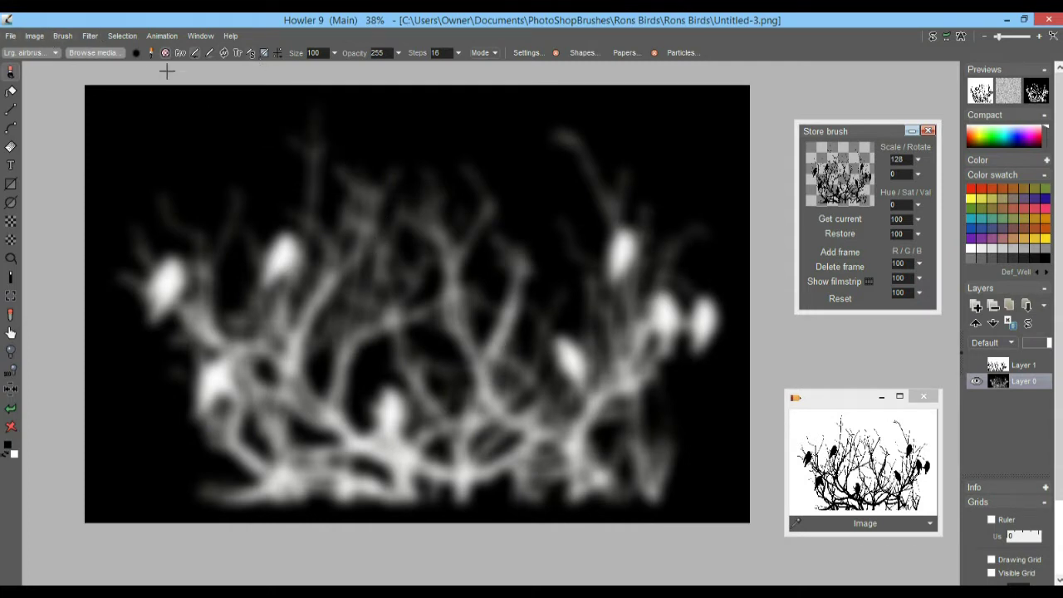
# Undo the blur, the inversion and the stored image's placement on Layer 0.
pyautogui.click(12, 412)
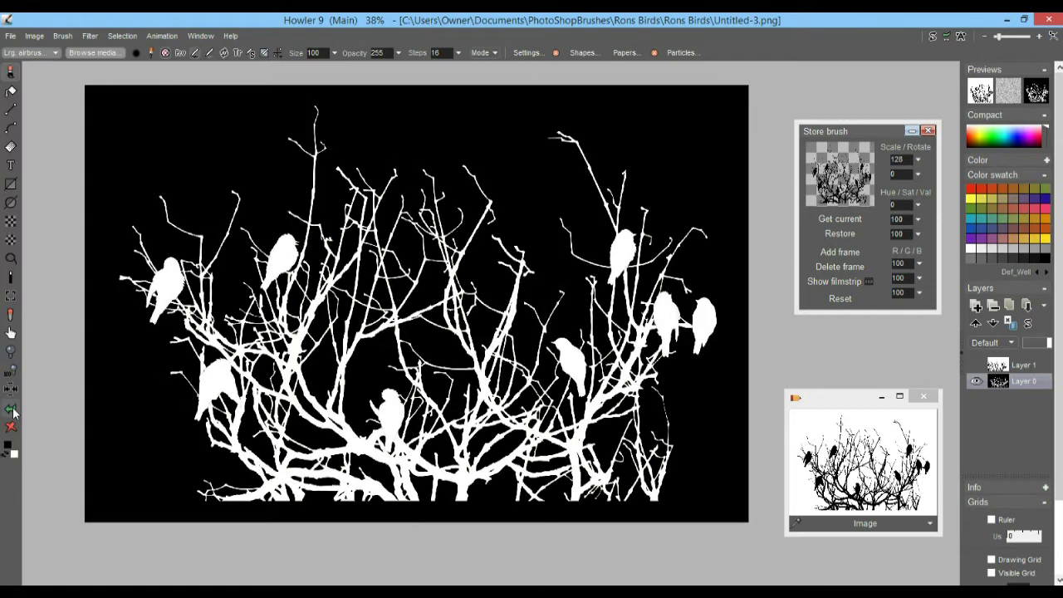
pyautogui.click(13, 411)
pyautogui.click(12, 411)
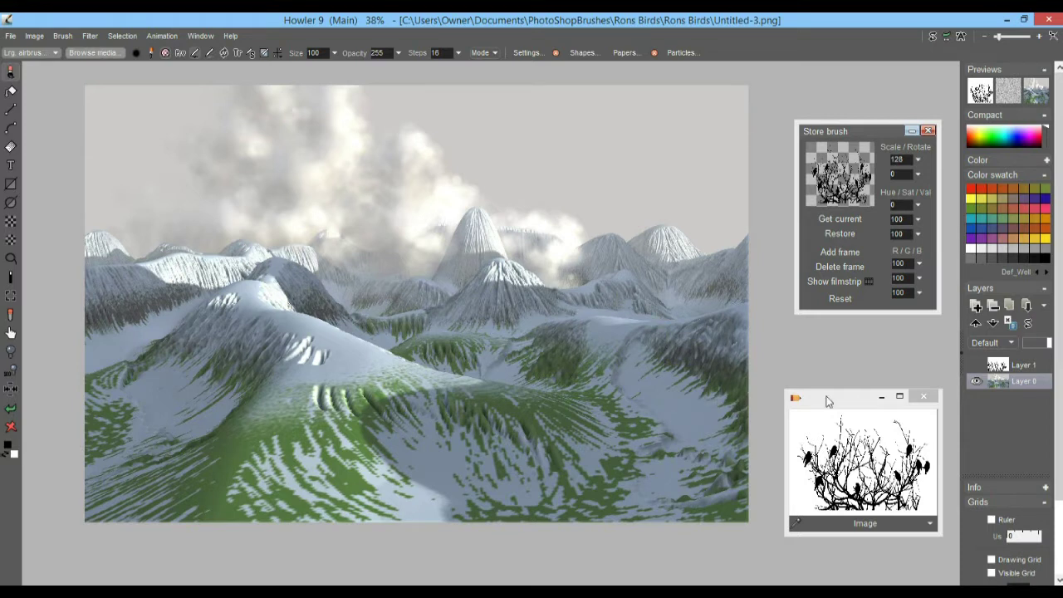
# Enlarge the stored bird image's floating window, shrink it back and reposition it below the Store brush window.
pyautogui.moveTo(837, 399)
pyautogui.mouseDown()
pyautogui.moveTo(825, 370)
pyautogui.moveTo(827, 402)
pyautogui.mouseUp()
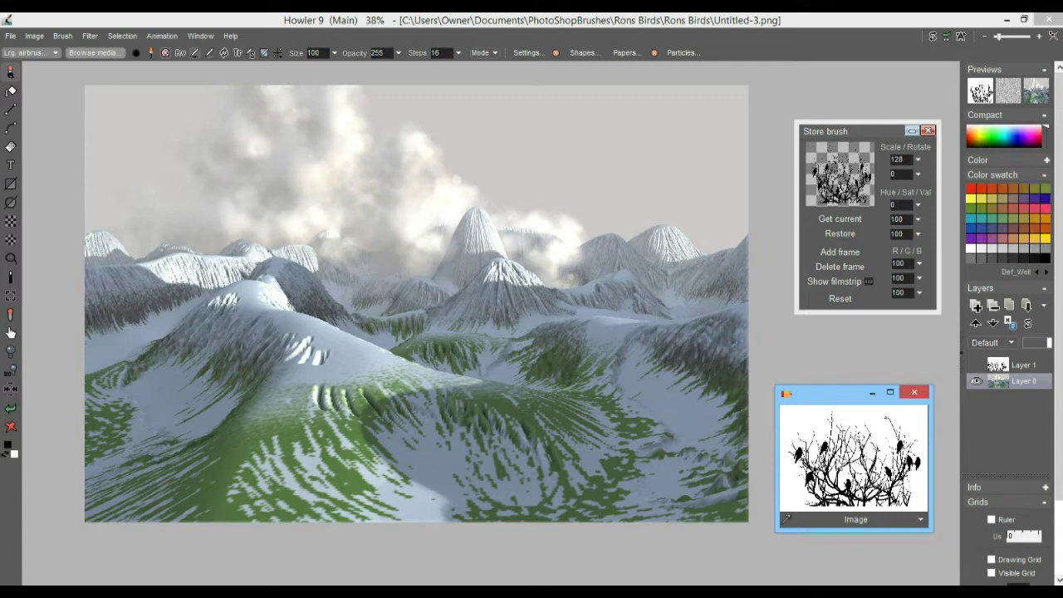
pyautogui.moveTo(820, 406); pyautogui.dragTo(807, 350)
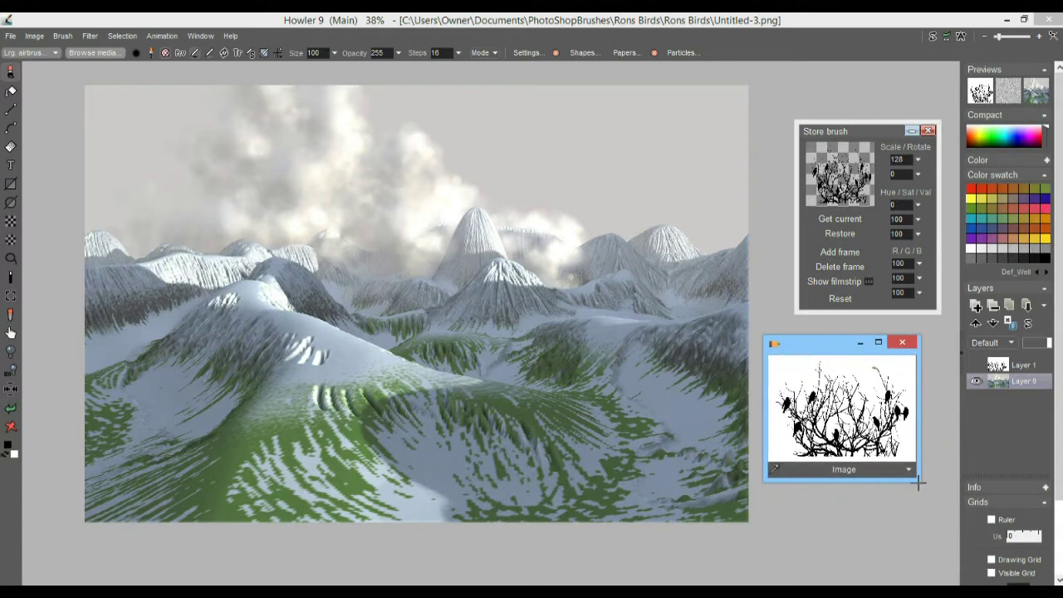
pyautogui.moveTo(917, 492); pyautogui.dragTo(1034, 563)
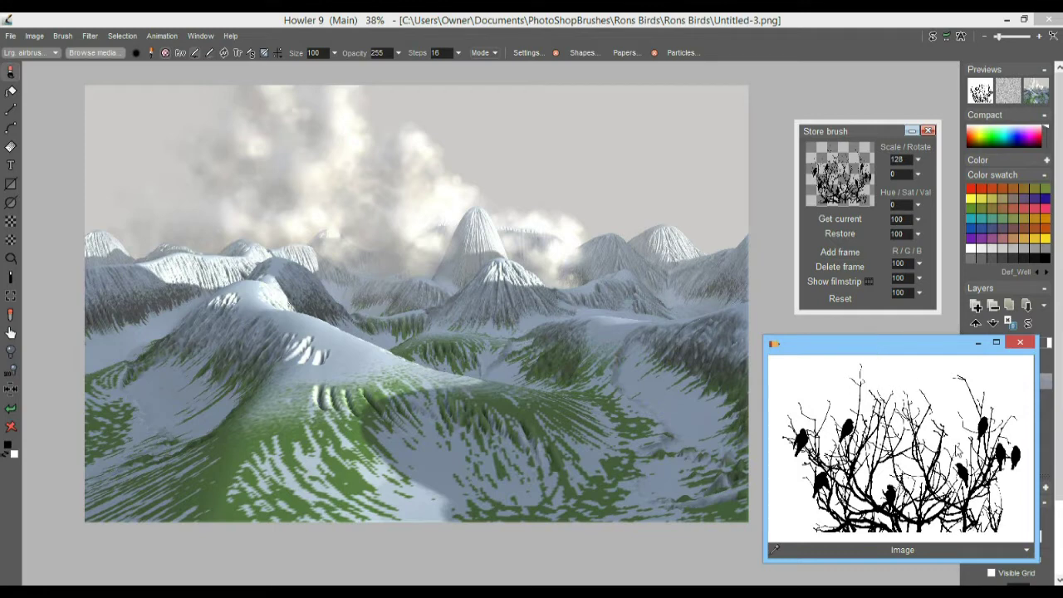
pyautogui.moveTo(1044, 567); pyautogui.dragTo(930, 482)
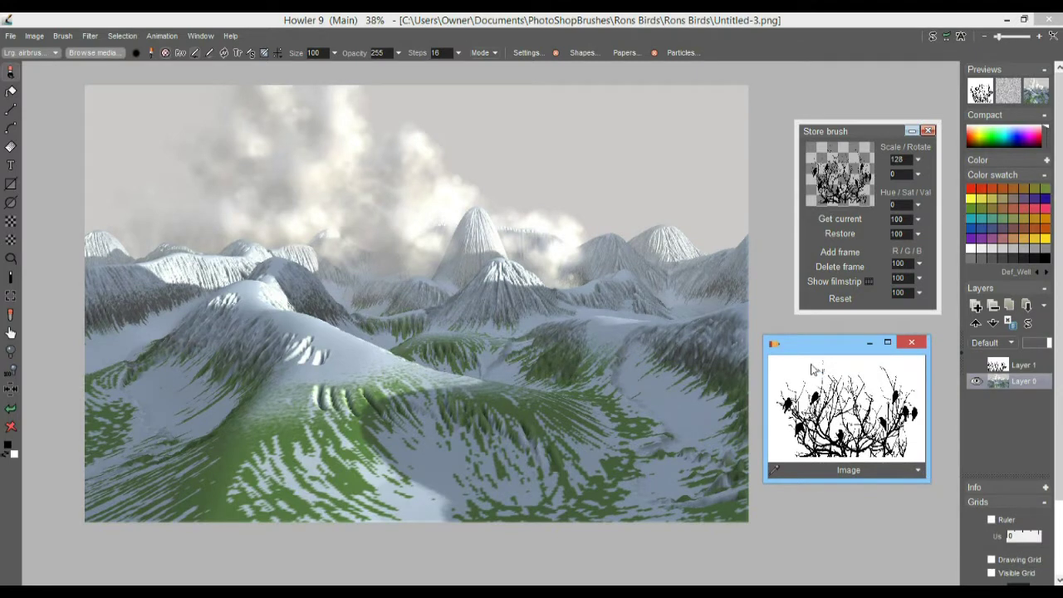
pyautogui.moveTo(817, 351); pyautogui.dragTo(822, 421)
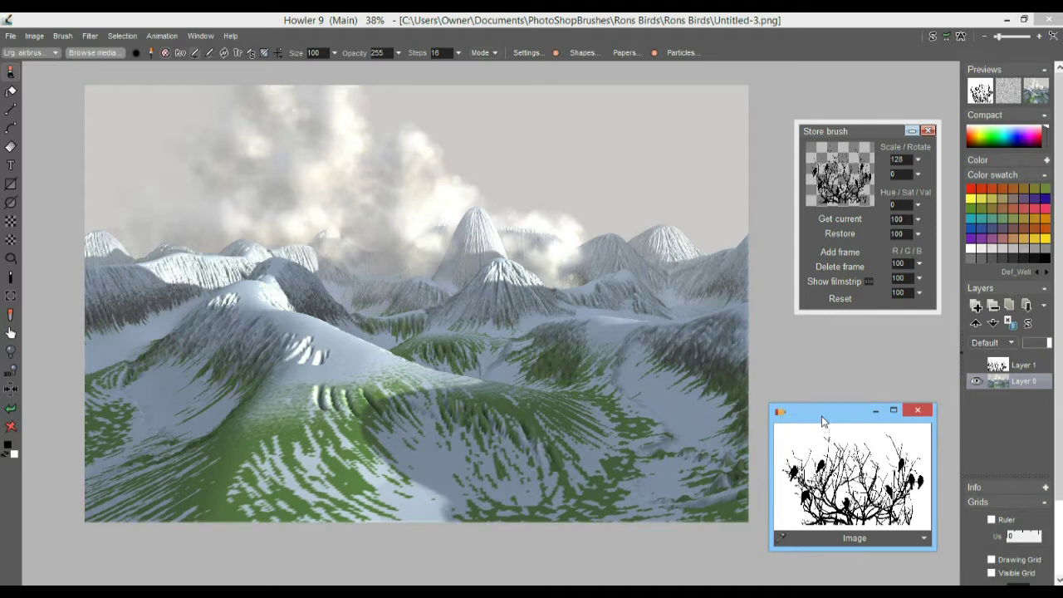
pyautogui.moveTo(834, 417); pyautogui.dragTo(833, 397)
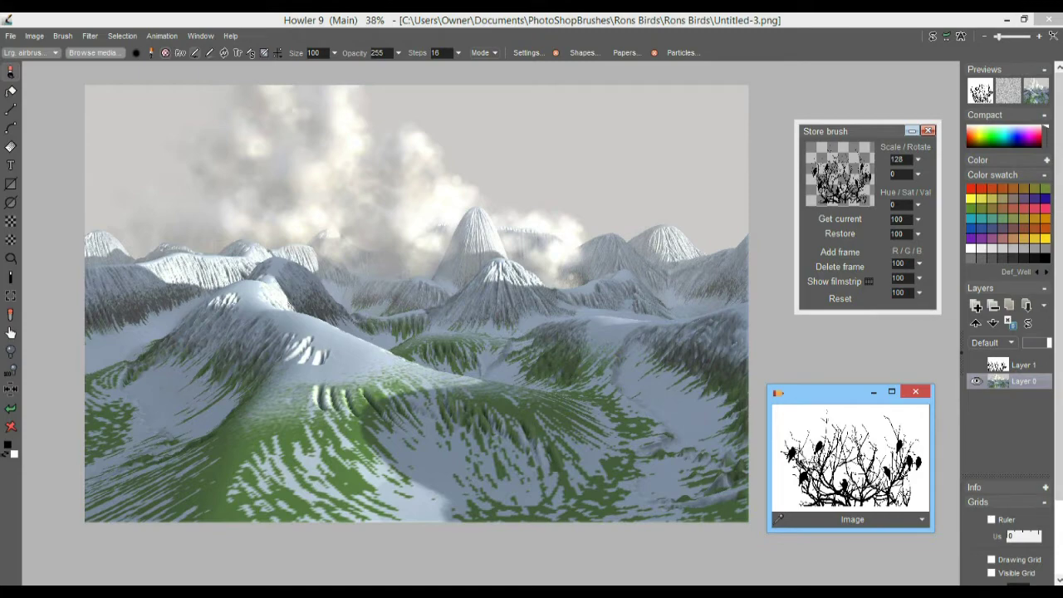
# Enlarge the stored bird image's window over the canvas, then shrink it and park it outside the canvas.
pyautogui.moveTo(820, 394); pyautogui.dragTo(242, 123)
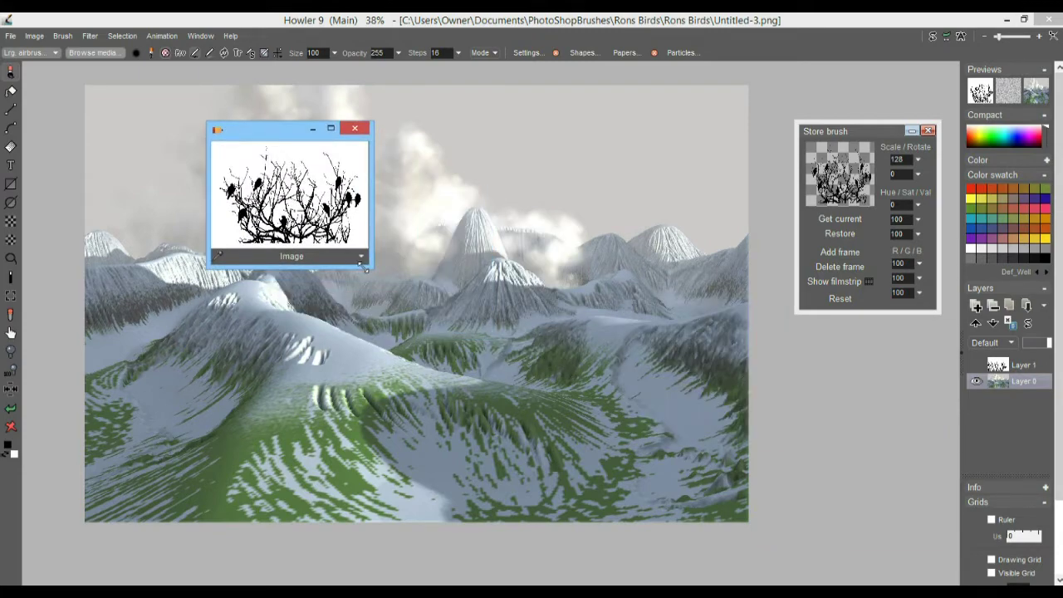
pyautogui.moveTo(366, 269); pyautogui.dragTo(675, 466)
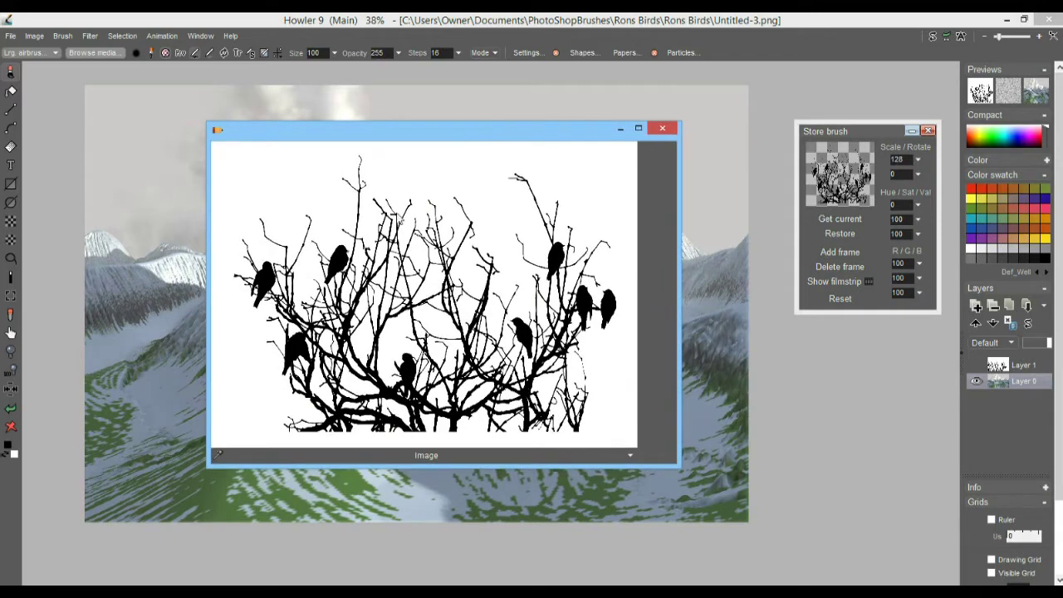
pyautogui.moveTo(257, 133); pyautogui.dragTo(452, 196)
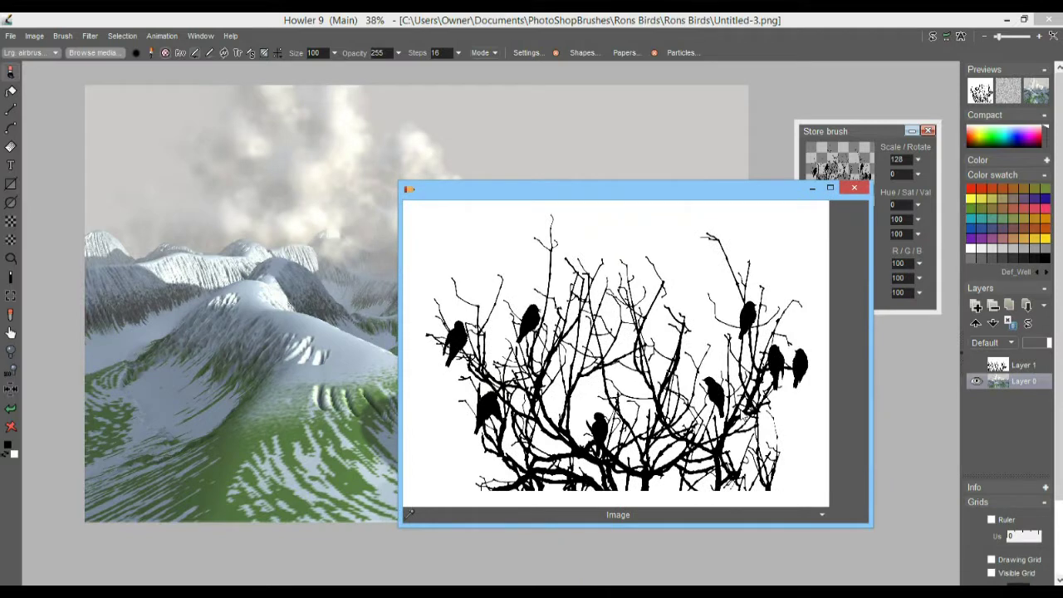
pyautogui.moveTo(855, 525)
pyautogui.mouseDown()
pyautogui.moveTo(779, 440)
pyautogui.moveTo(578, 310)
pyautogui.moveTo(539, 302)
pyautogui.mouseUp()
pyautogui.moveTo(436, 189)
pyautogui.mouseDown()
pyautogui.moveTo(770, 319)
pyautogui.moveTo(870, 456)
pyautogui.mouseUp()
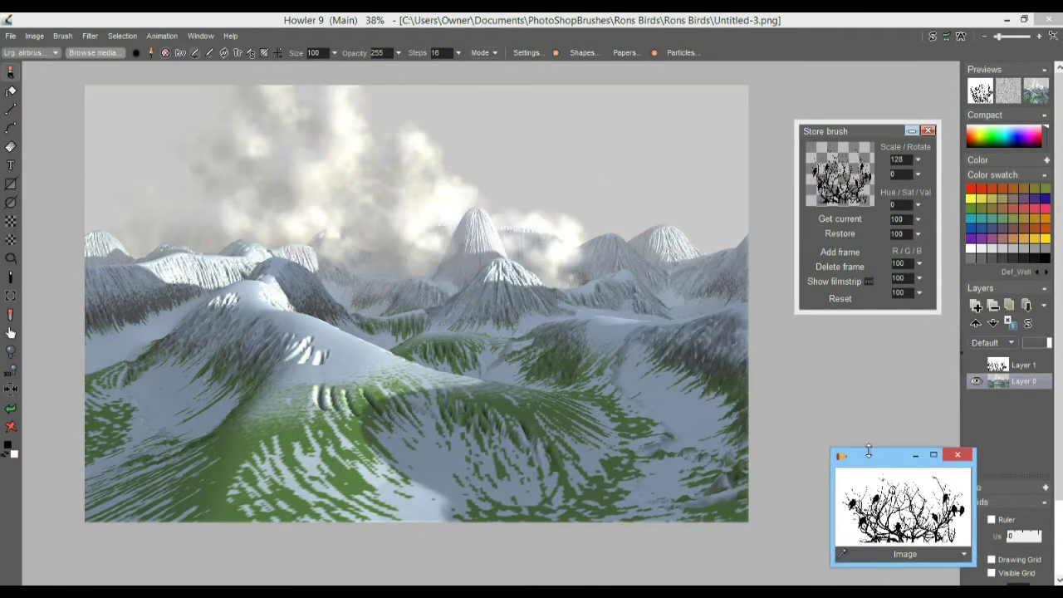
# Make Layer 1 visible again and delete it, leaving only the mountain landscape layer.
pyautogui.click(976, 366)
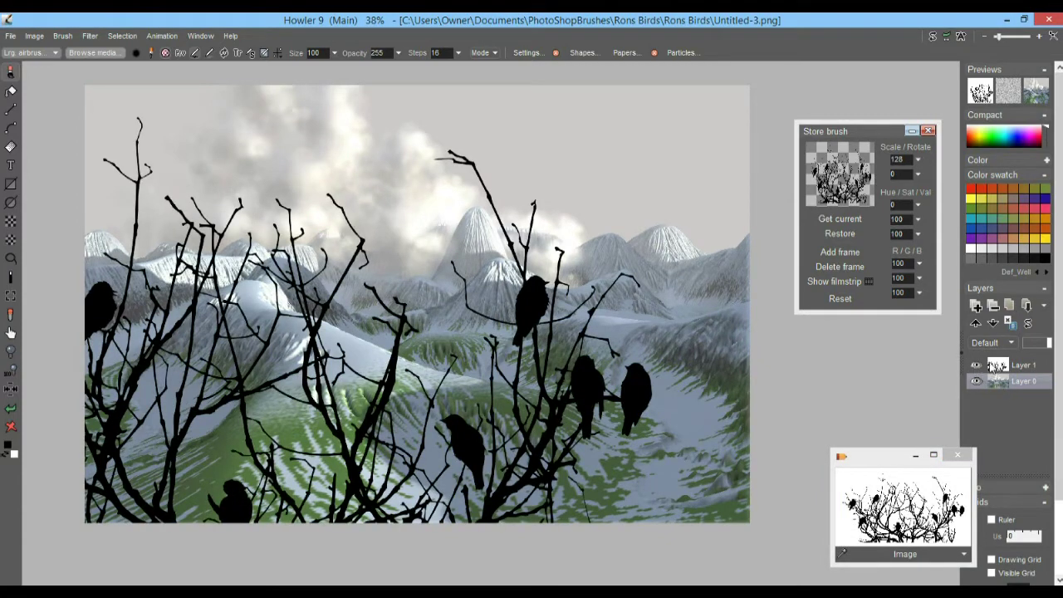
pyautogui.click(1018, 367)
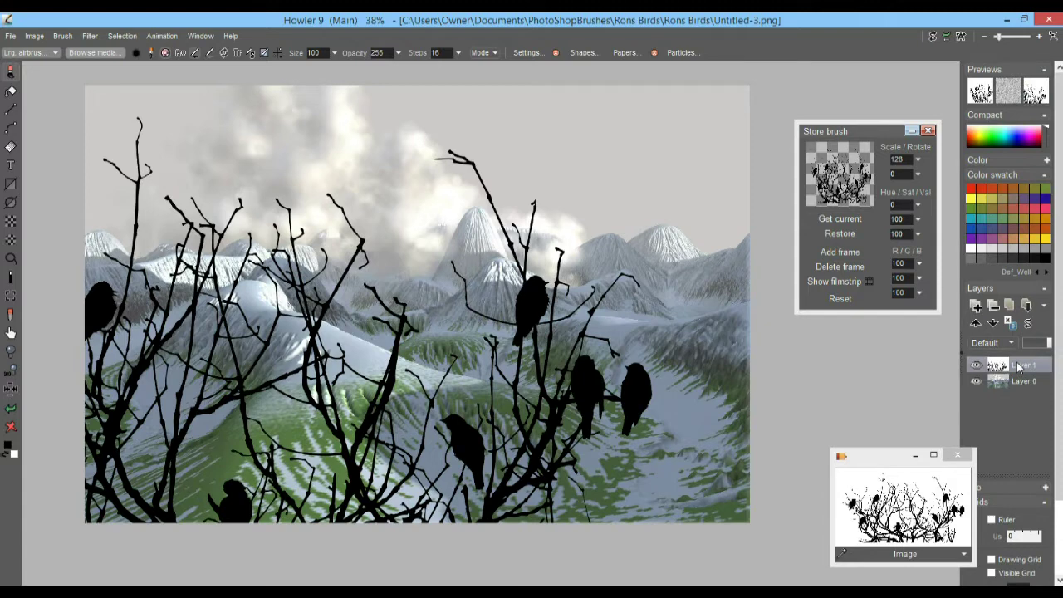
pyautogui.click(1006, 323)
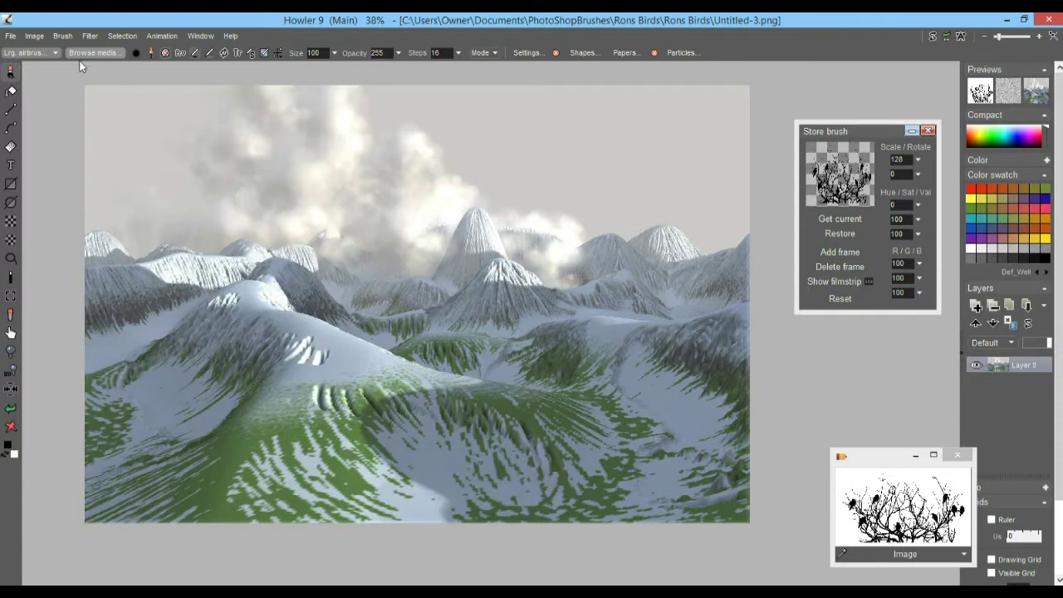
# Store a copy of the mountain landscape image and move its window to the canvas's lower-left corner.
pyautogui.click(33, 35)
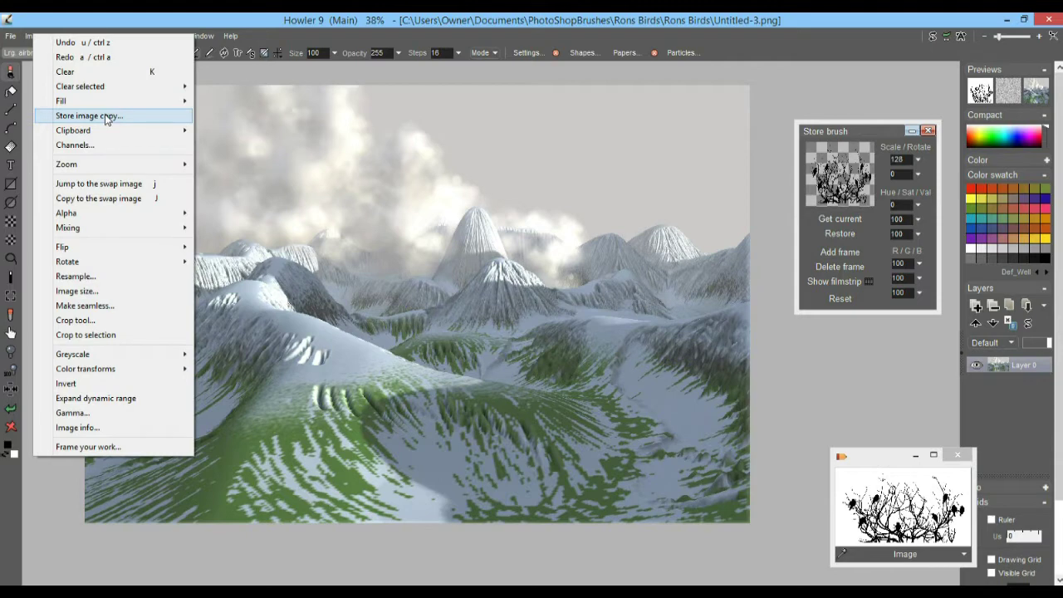
pyautogui.click(112, 114)
pyautogui.moveTo(960, 485); pyautogui.dragTo(77, 480)
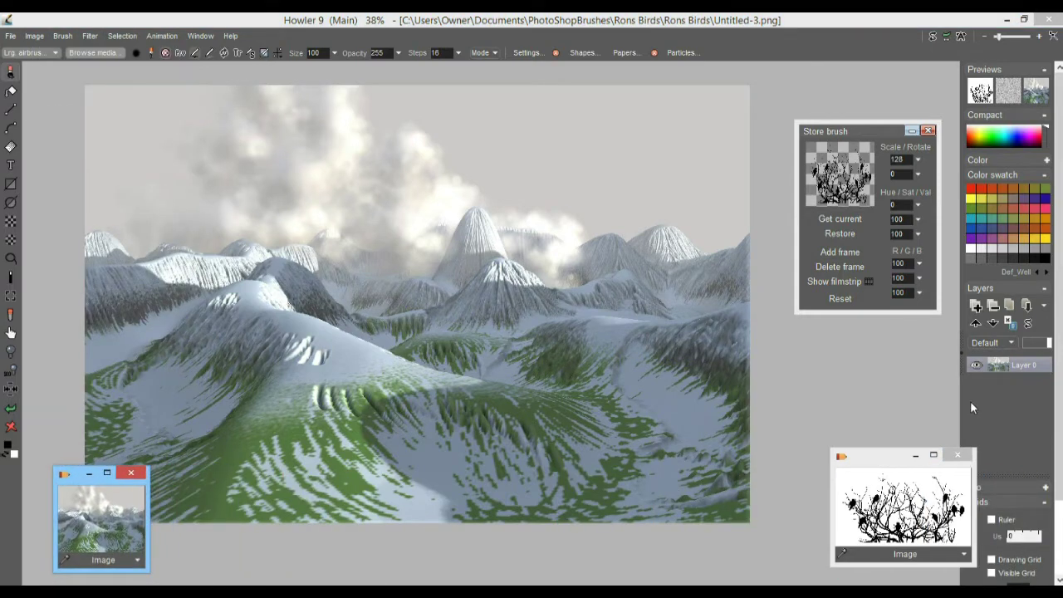
# Add a new layer above Layer 0, load the stored bird image onto it and move the stored image's window aside.
pyautogui.click(975, 306)
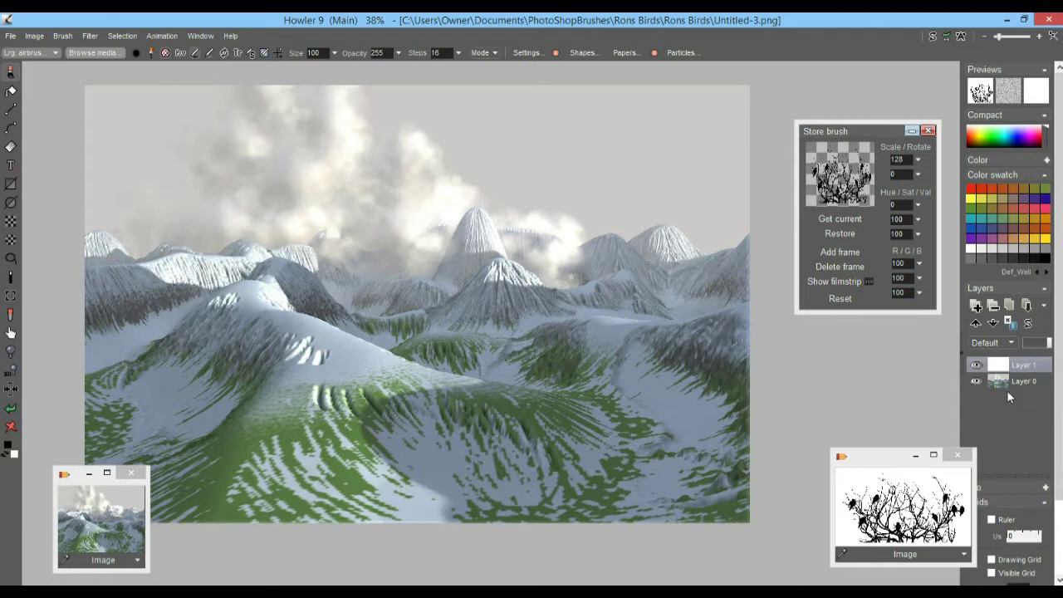
pyautogui.moveTo(884, 462)
pyautogui.mouseDown()
pyautogui.moveTo(844, 394)
pyautogui.moveTo(690, 303)
pyautogui.moveTo(847, 381)
pyautogui.mouseUp()
pyautogui.doubleClick(878, 411)
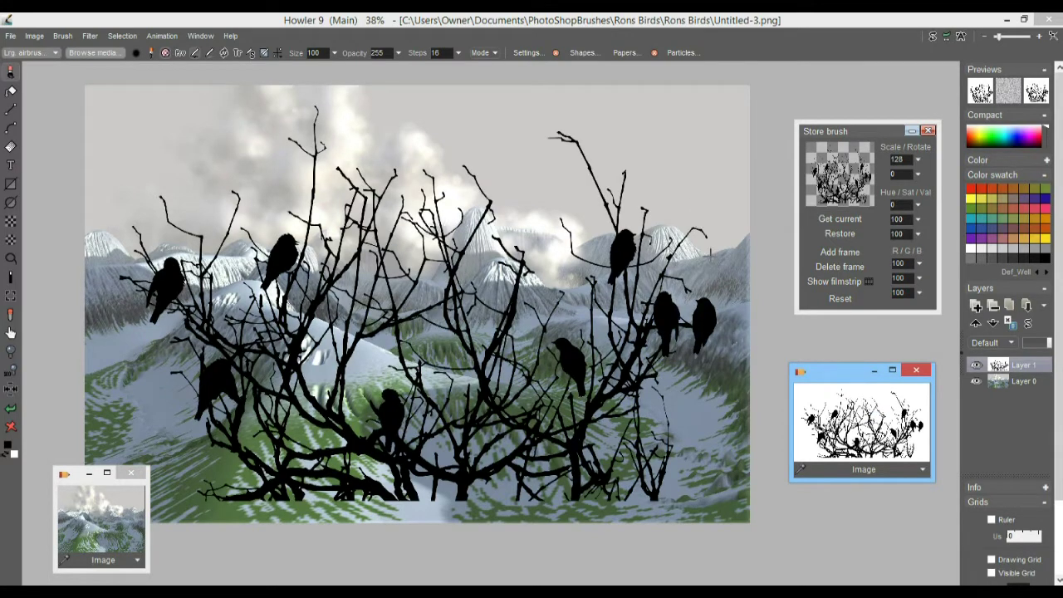
pyautogui.moveTo(1047, 344)
pyautogui.mouseDown()
pyautogui.moveTo(1028, 344)
pyautogui.moveTo(1048, 344)
pyautogui.mouseUp()
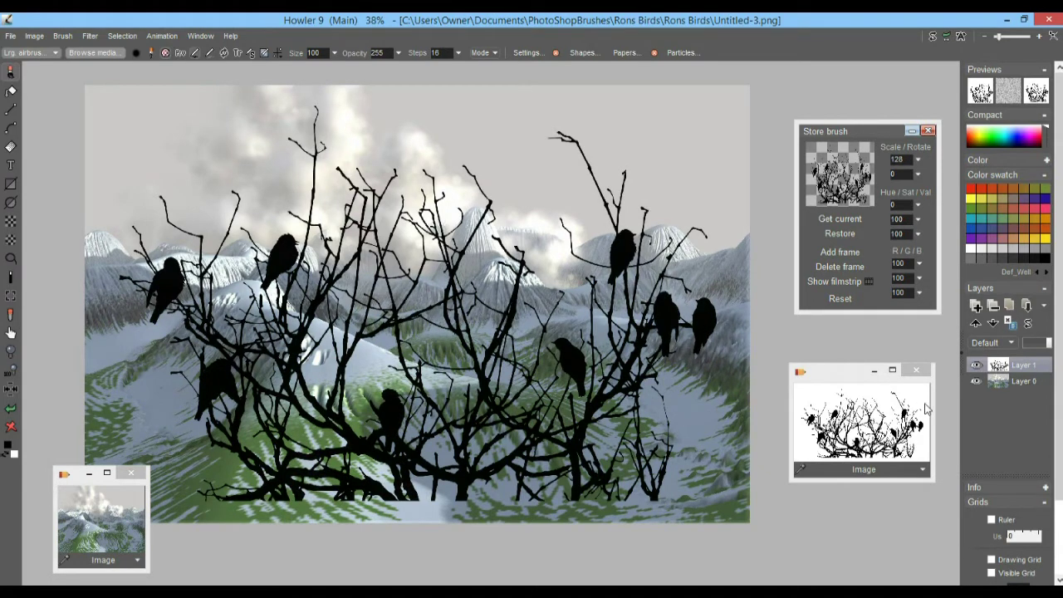
pyautogui.moveTo(825, 377); pyautogui.dragTo(835, 476)
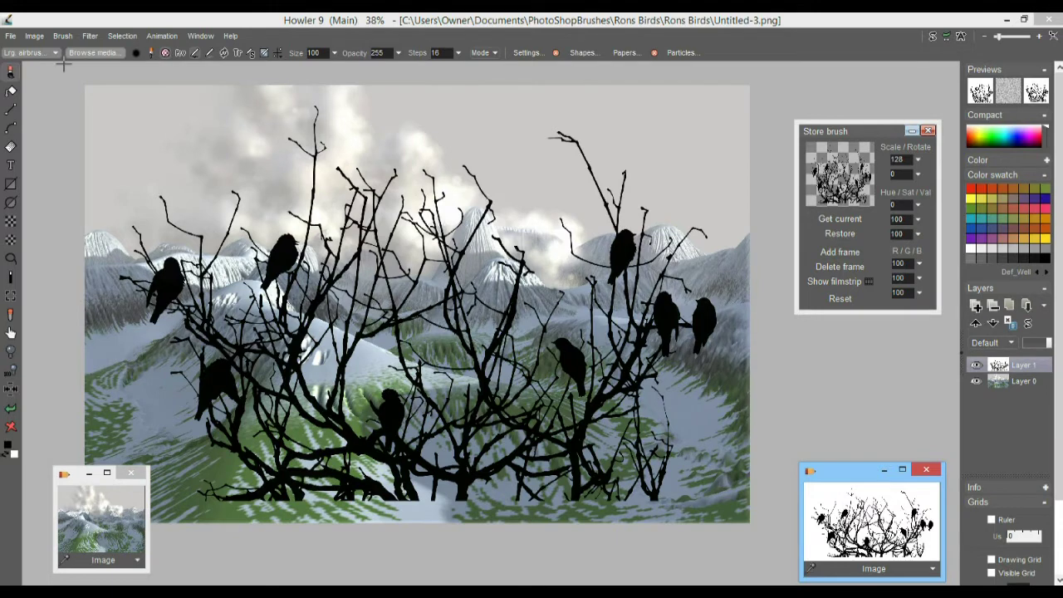
# Try shifting the bird layer's pixels by 110 in X and -85 in Y, and cancel the shift.
pyautogui.click(89, 38)
pyautogui.click(89, 38)
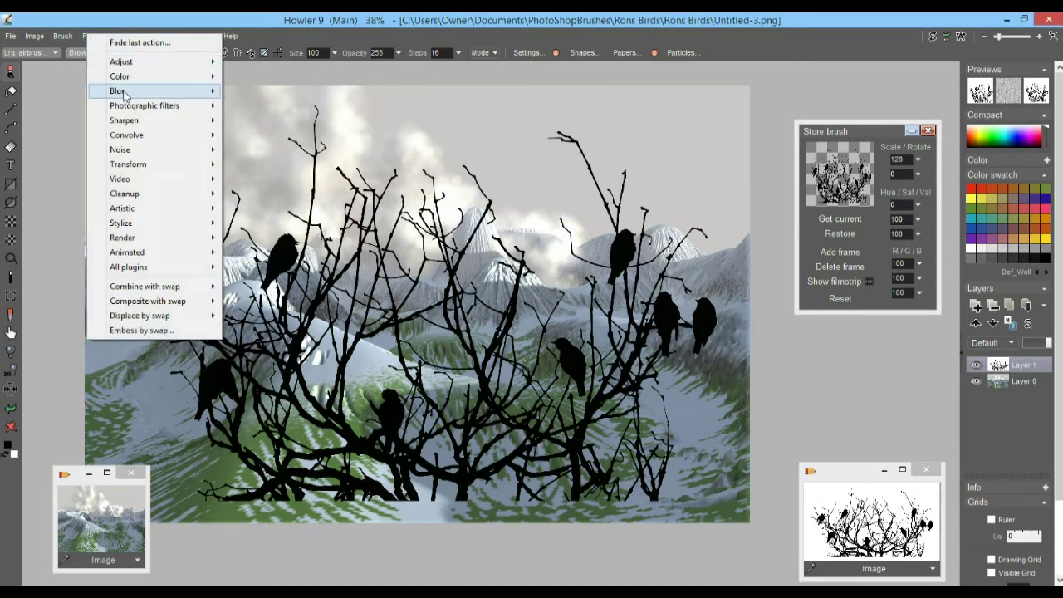
pyautogui.moveTo(145, 166)
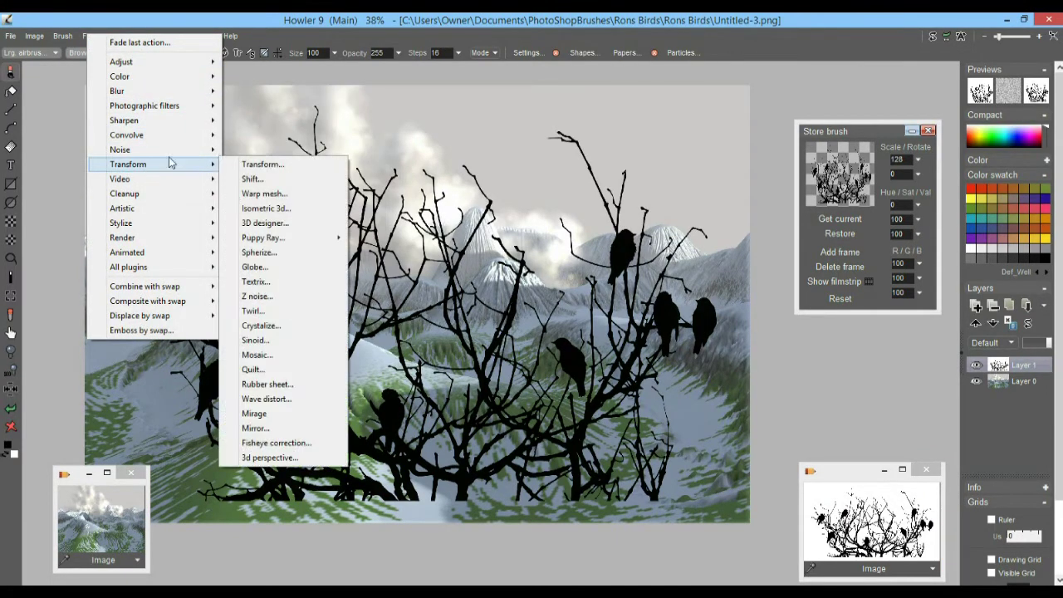
pyautogui.click(268, 176)
pyautogui.moveTo(482, 251); pyautogui.dragTo(537, 204)
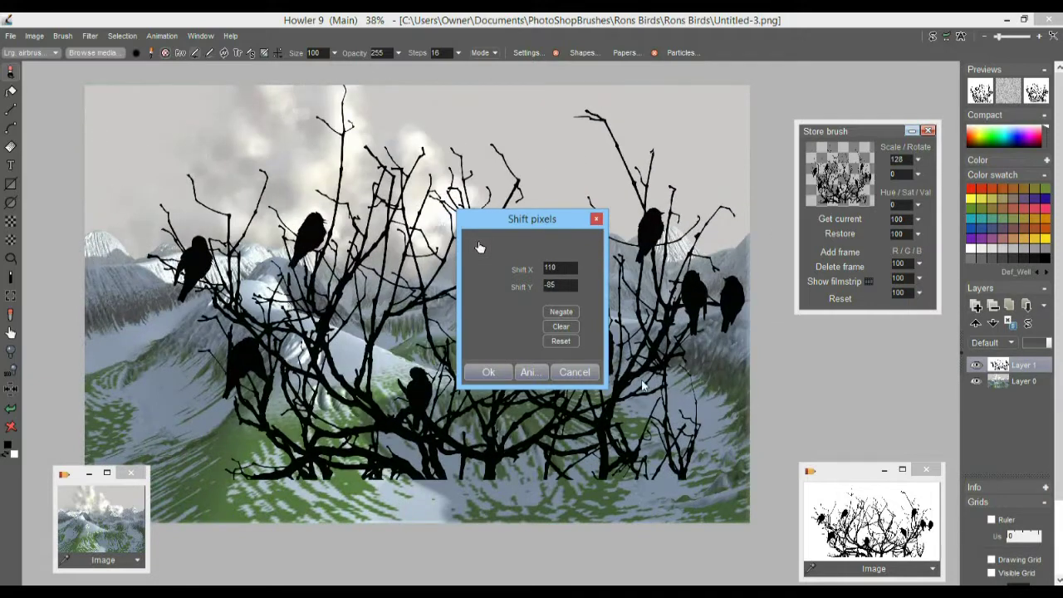
pyautogui.click(574, 372)
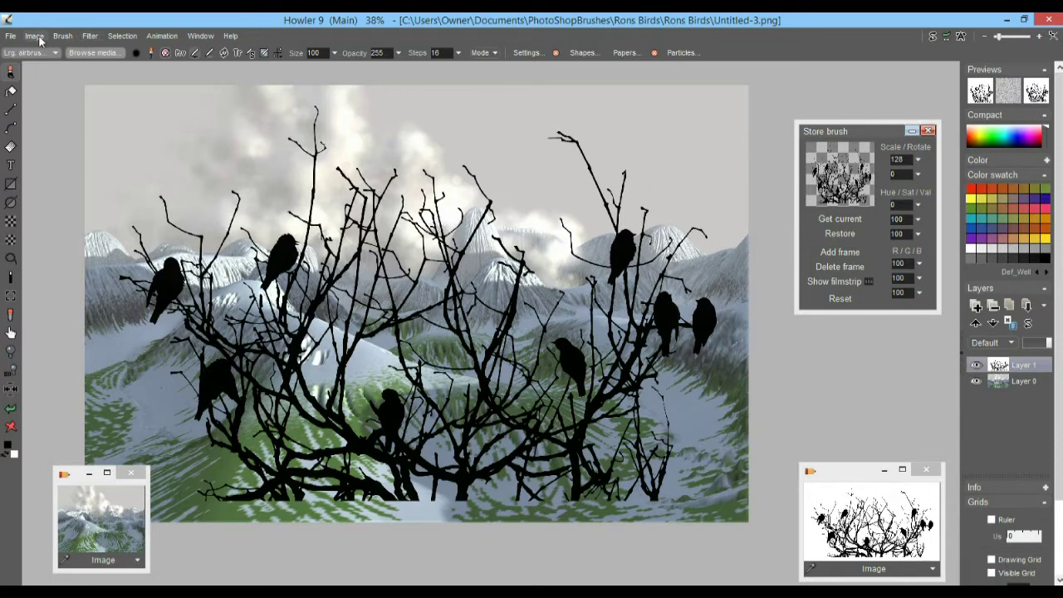
# Try repositioning and enlarging the bird silhouette on Layer 1 with the Transform filter.
pyautogui.click(94, 39)
pyautogui.moveTo(169, 170)
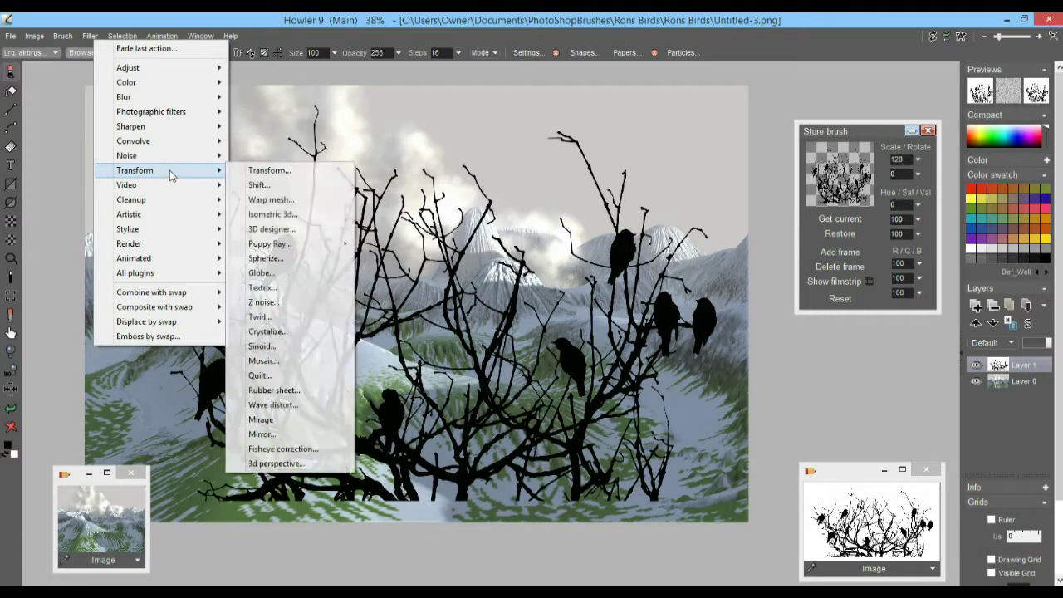
pyautogui.click(261, 171)
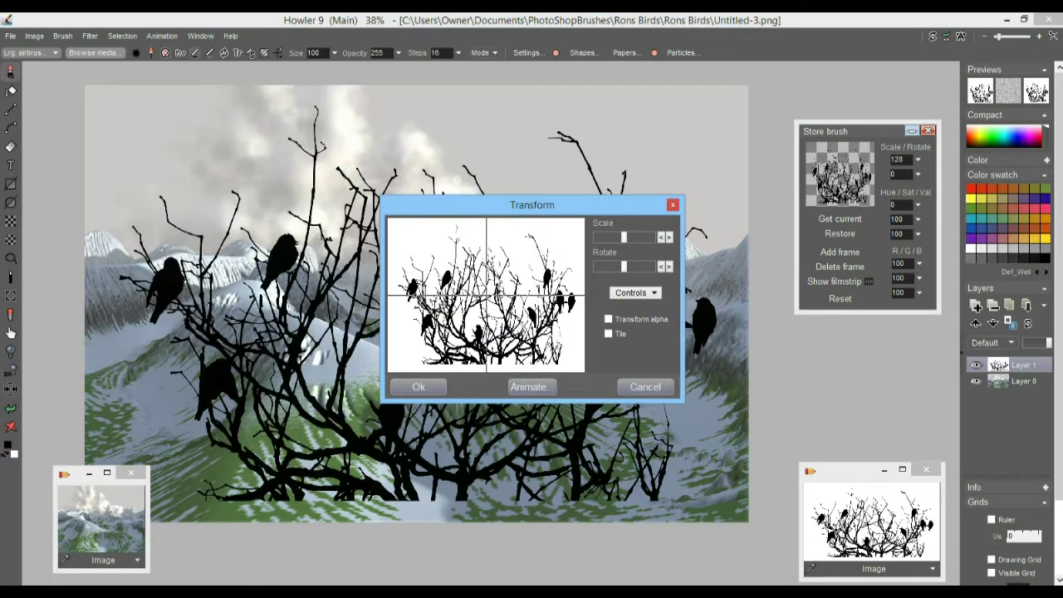
pyautogui.moveTo(468, 208); pyautogui.dragTo(765, 328)
pyautogui.moveTo(763, 419); pyautogui.dragTo(687, 479)
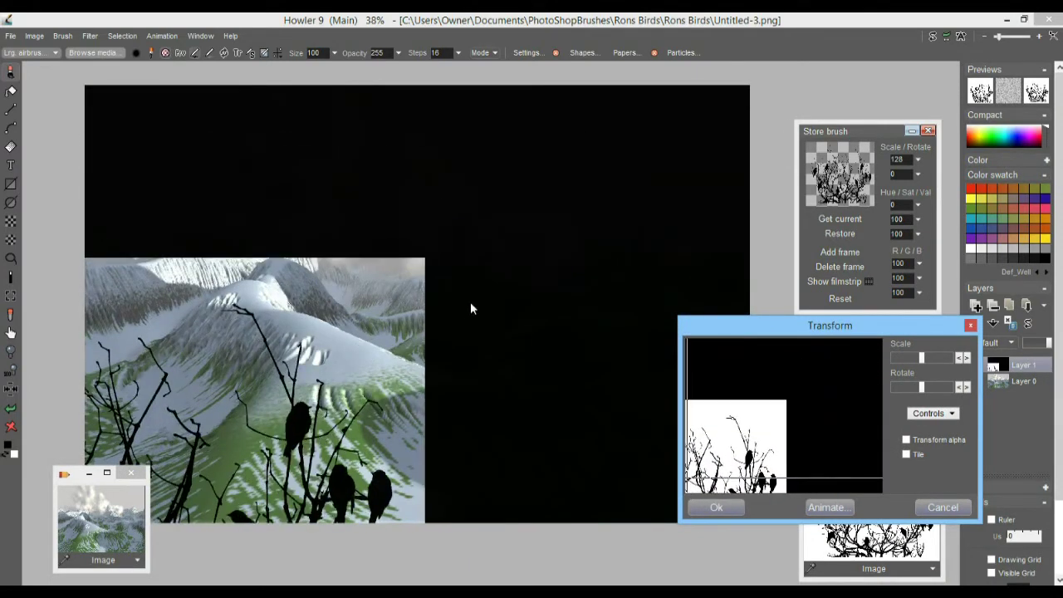
pyautogui.moveTo(772, 456); pyautogui.dragTo(875, 405)
pyautogui.moveTo(792, 418); pyautogui.dragTo(759, 418)
pyautogui.moveTo(921, 357); pyautogui.dragTo(933, 357)
pyautogui.moveTo(779, 404)
pyautogui.mouseDown()
pyautogui.moveTo(778, 426)
pyautogui.moveTo(800, 407)
pyautogui.moveTo(767, 412)
pyautogui.moveTo(777, 410)
pyautogui.mouseUp()
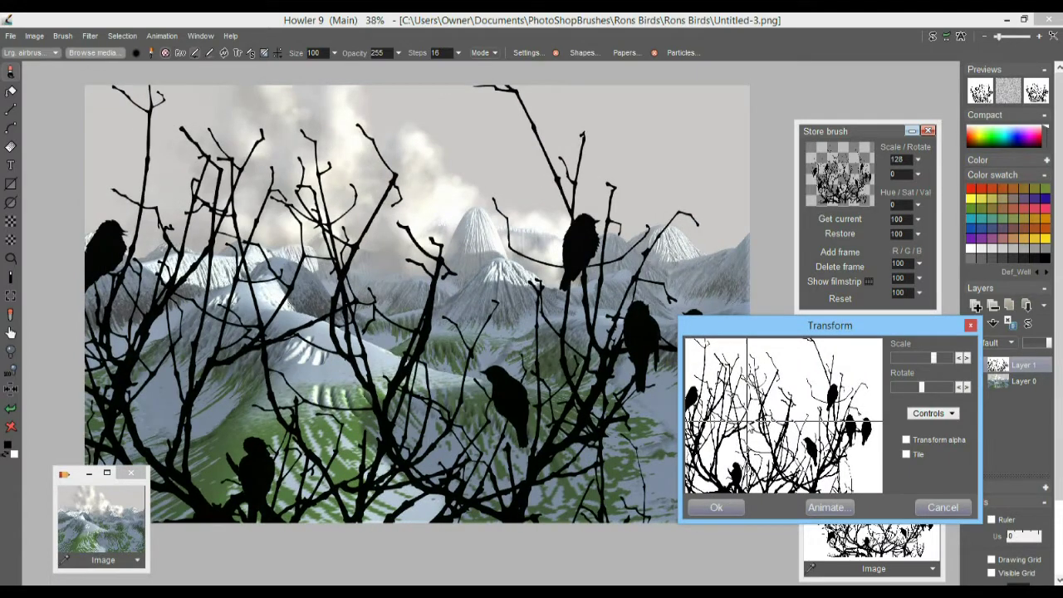
pyautogui.click(942, 507)
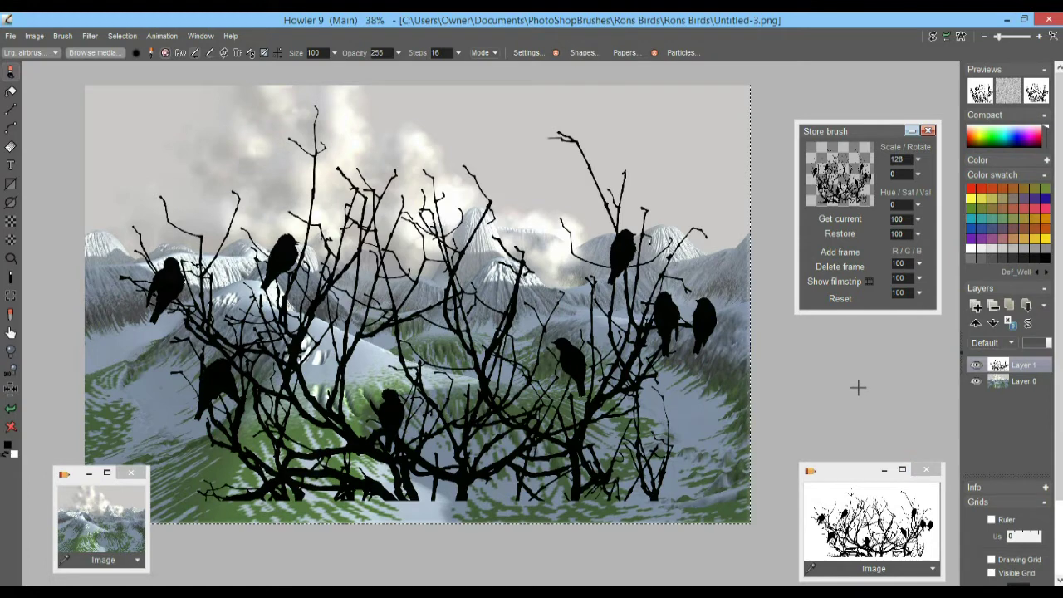
# Clear the bird silhouette from Layer 1 and use the stored bird image as the brush.
pyautogui.moveTo(858, 472); pyautogui.dragTo(824, 293)
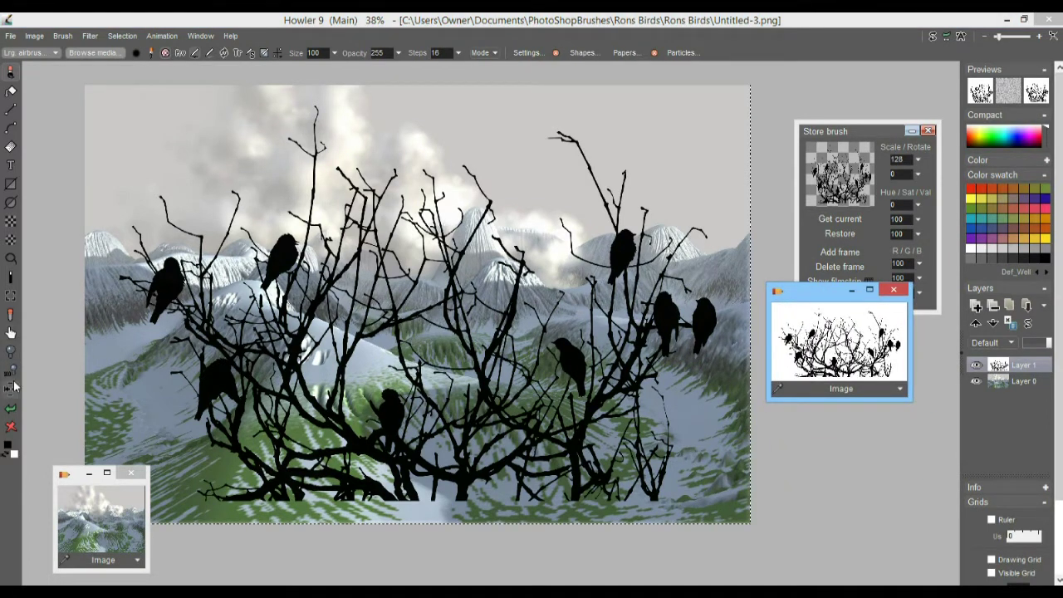
pyautogui.click(11, 424)
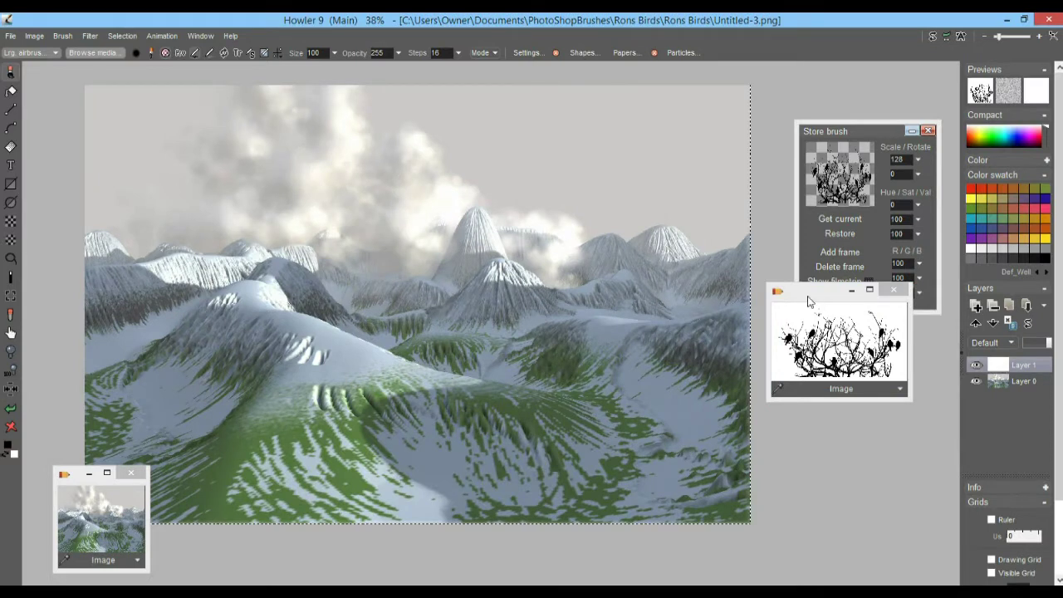
pyautogui.moveTo(815, 307); pyautogui.dragTo(809, 287)
pyautogui.moveTo(884, 377); pyautogui.dragTo(931, 389)
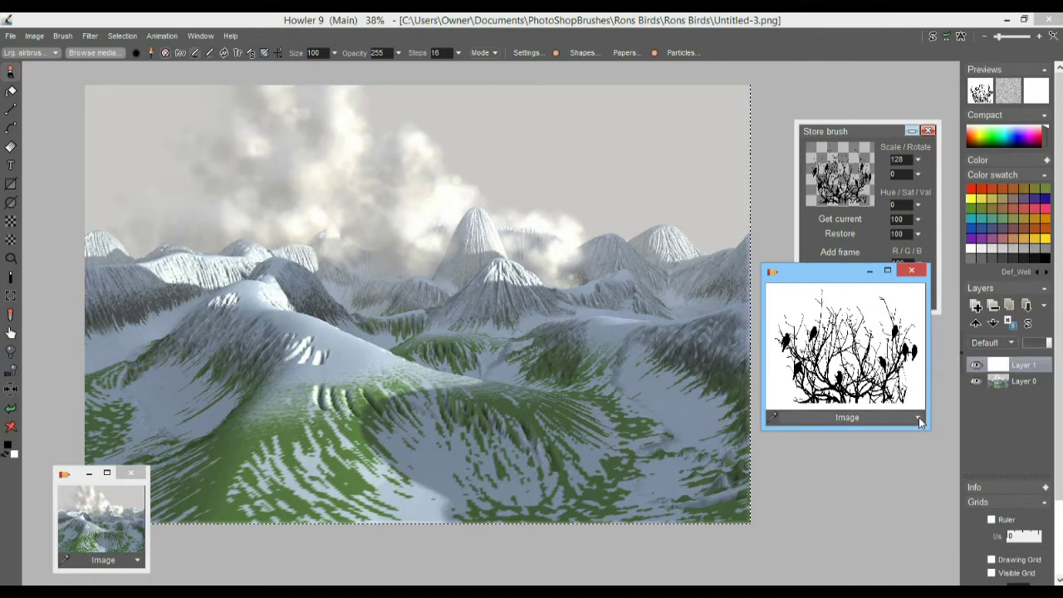
pyautogui.click(918, 418)
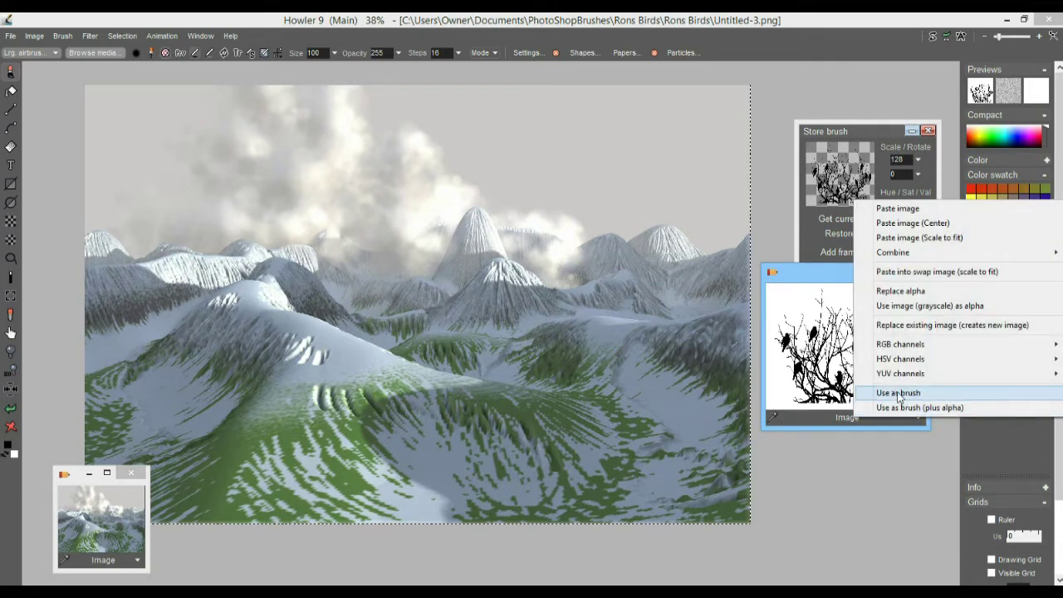
pyautogui.click(897, 393)
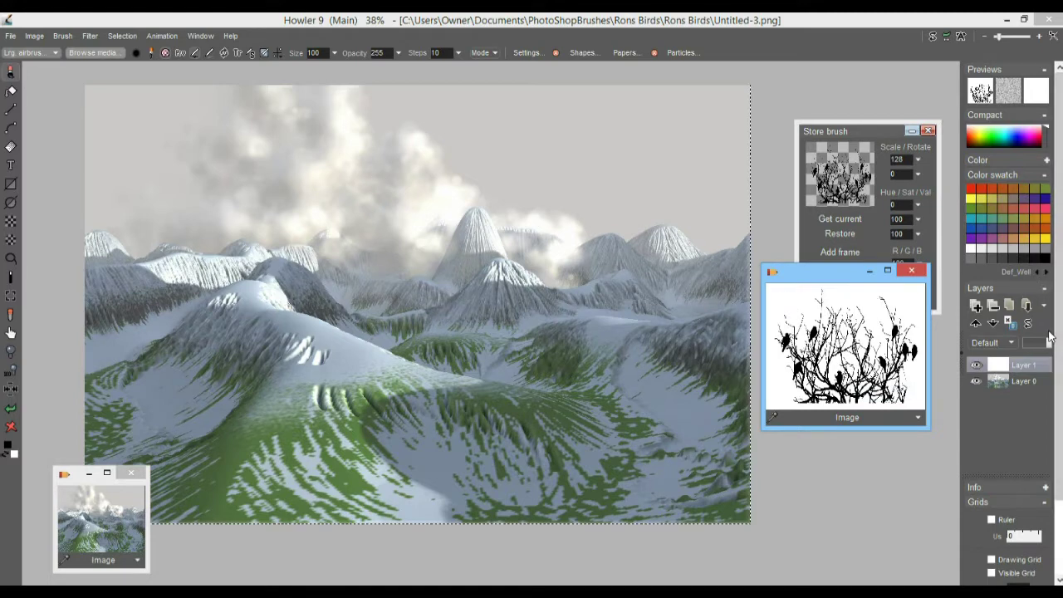
# Set Layer 1's blend mode to Multiply and stamp the bird brush onto it.
pyautogui.moveTo(1046, 349); pyautogui.dragTo(1033, 350)
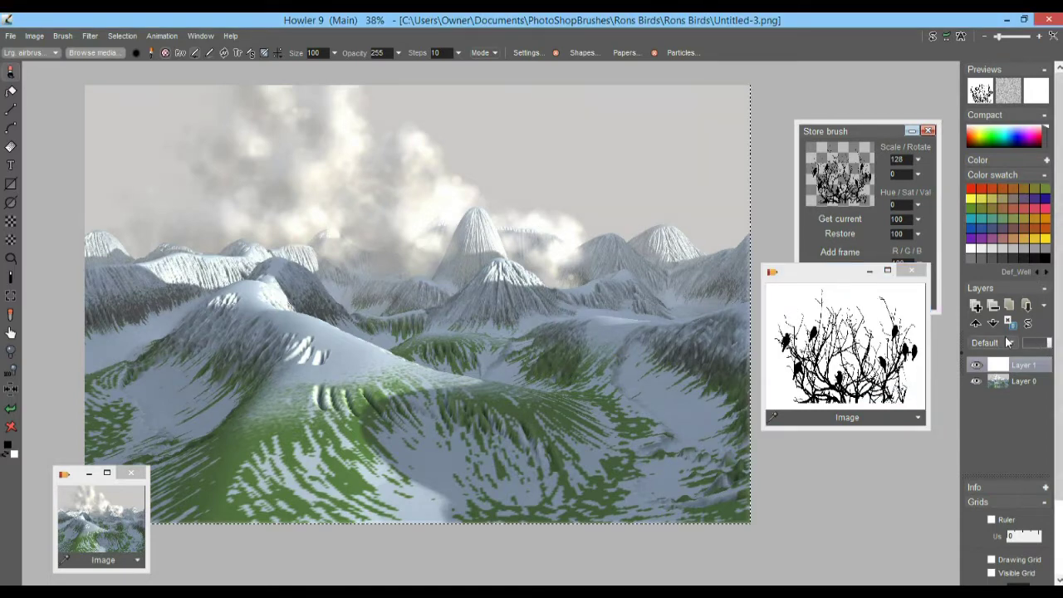
pyautogui.click(1009, 342)
pyautogui.click(994, 140)
pyautogui.click(180, 53)
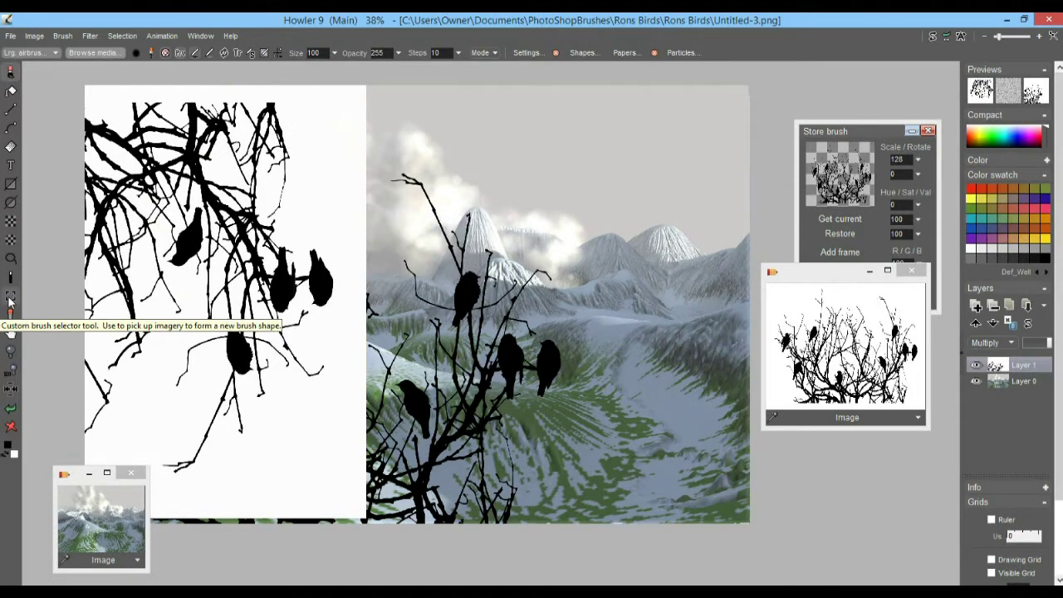
# Adjust the brush selector's clip settings to make the bird brush's white background transparent, and move the settings window aside.
pyautogui.click(10, 306)
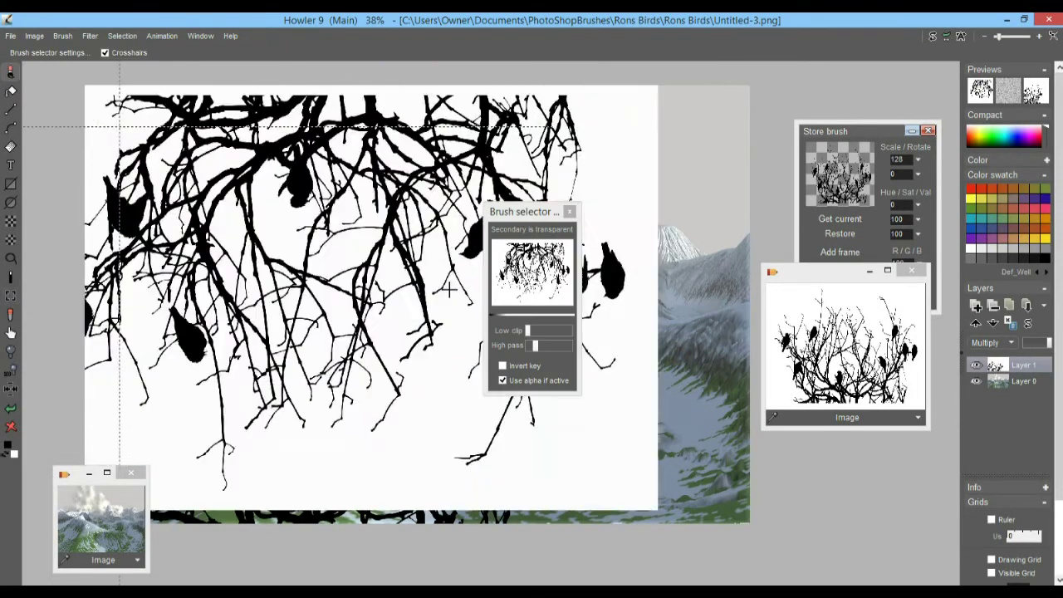
pyautogui.click(508, 291)
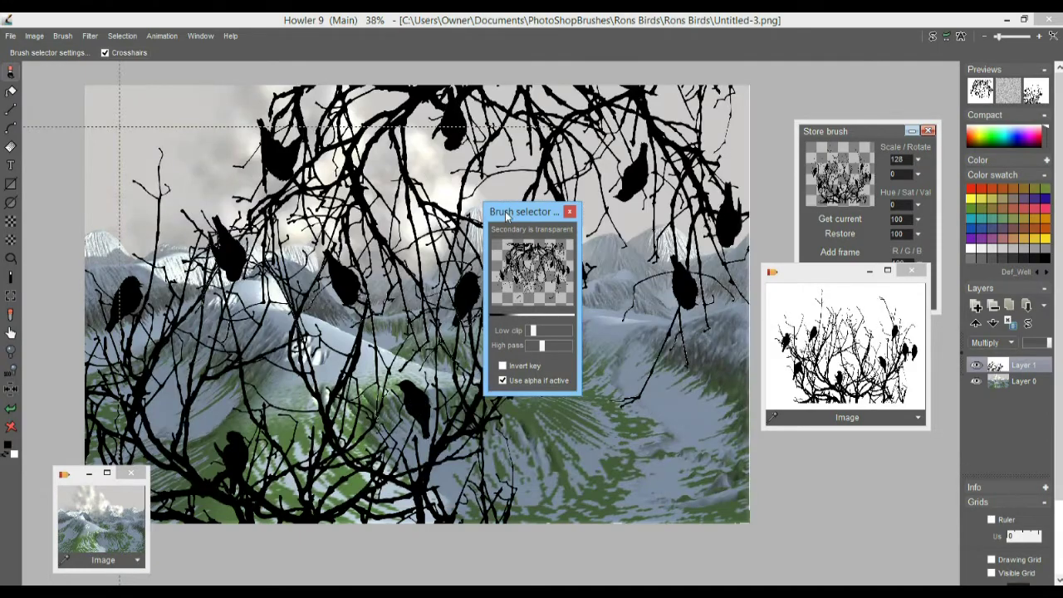
pyautogui.moveTo(506, 216)
pyautogui.mouseDown()
pyautogui.moveTo(739, 363)
pyautogui.moveTo(866, 475)
pyautogui.mouseUp()
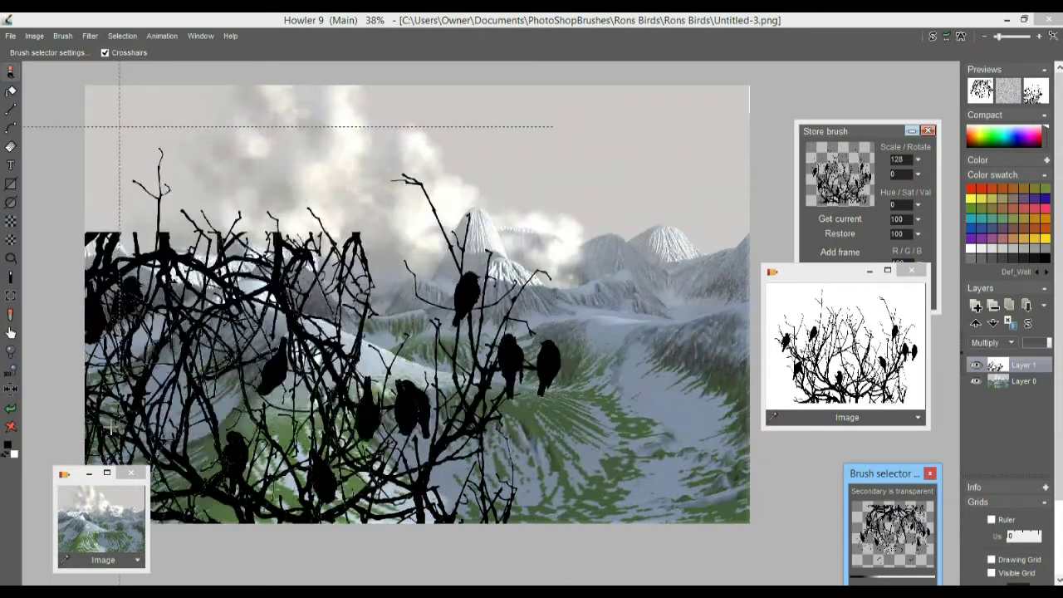
# Clear Layer 1 and stamp the bird-and-branches brush across the lower left and lower right of the landscape.
pyautogui.click(12, 422)
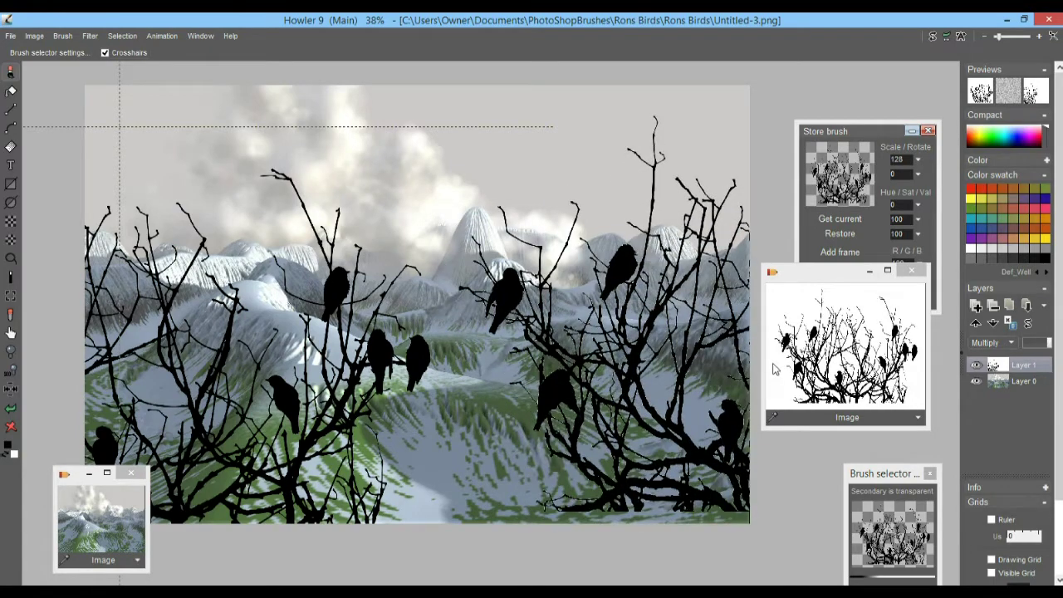
pyautogui.scroll(-3, 503, 301)
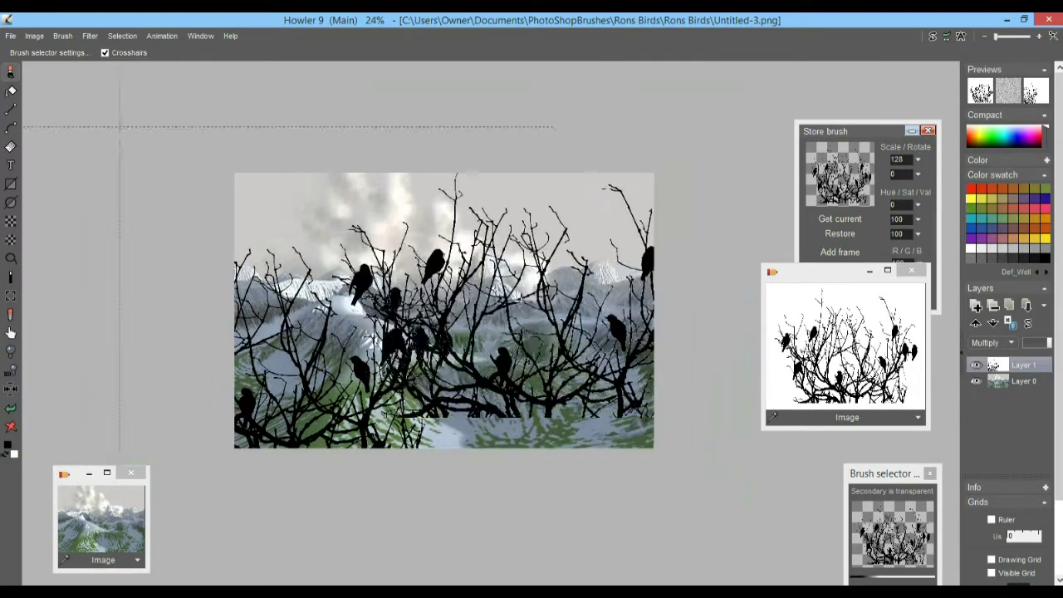
pyautogui.moveTo(474, 304); pyautogui.dragTo(351, 277)
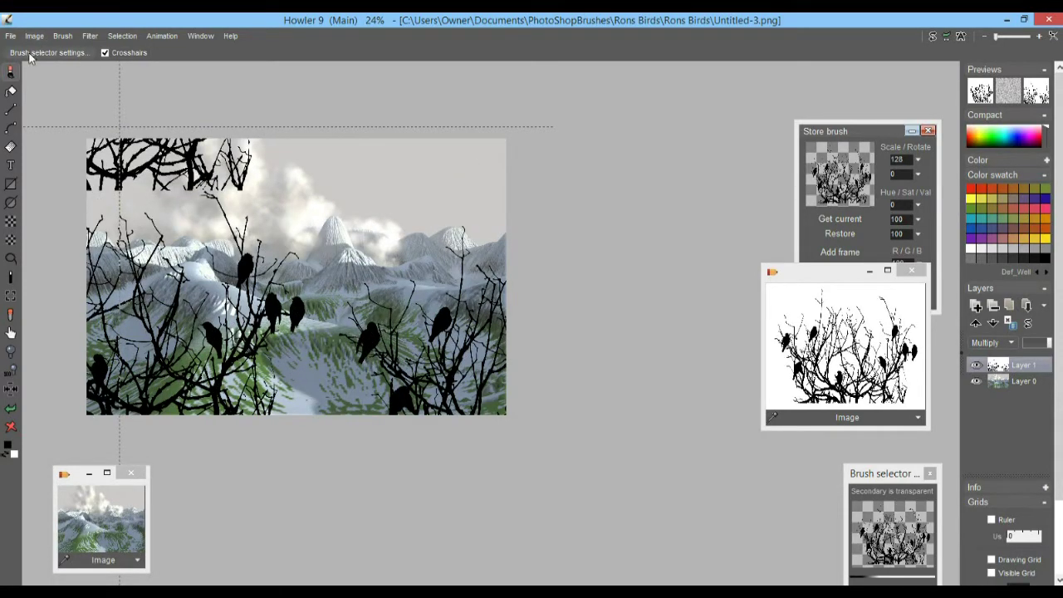
pyautogui.click(11, 73)
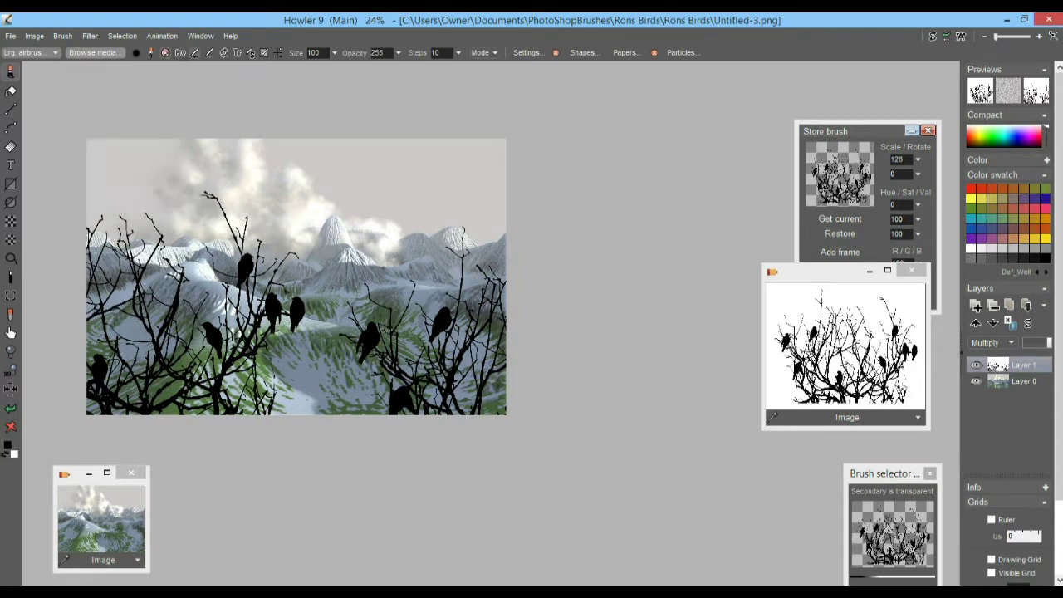
pyautogui.scroll(4, 249, 241)
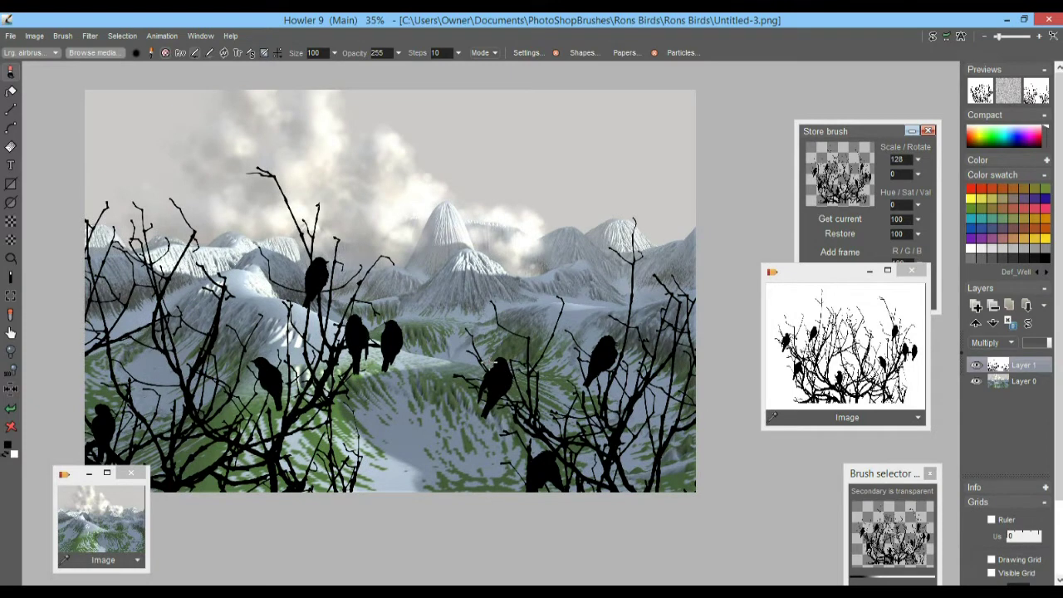
# Try a Bokeh blur with an increased radius on the mountain landscape in Layer 0.
pyautogui.click(999, 382)
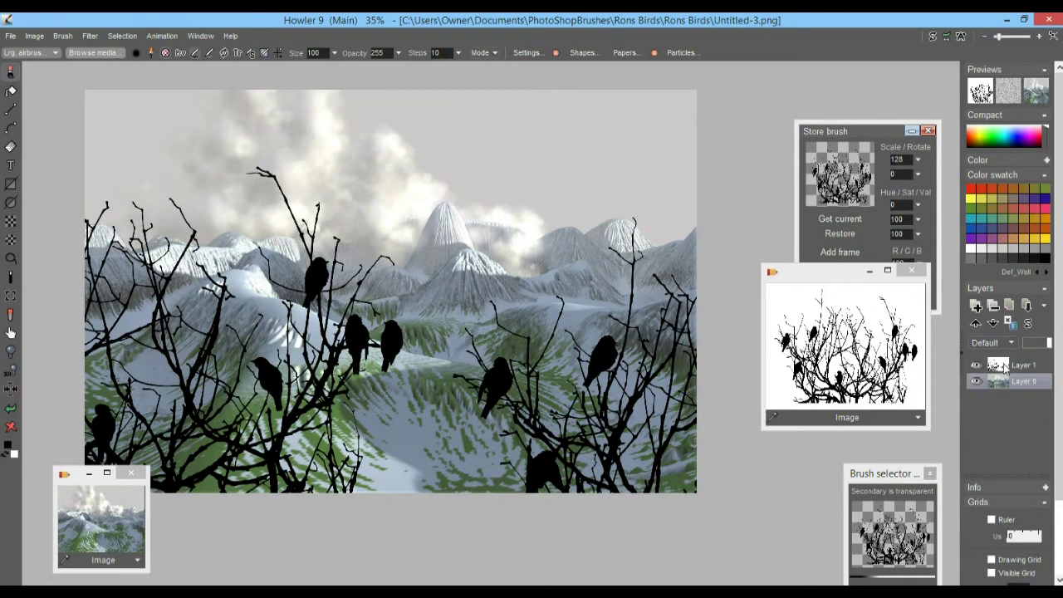
pyautogui.click(1004, 368)
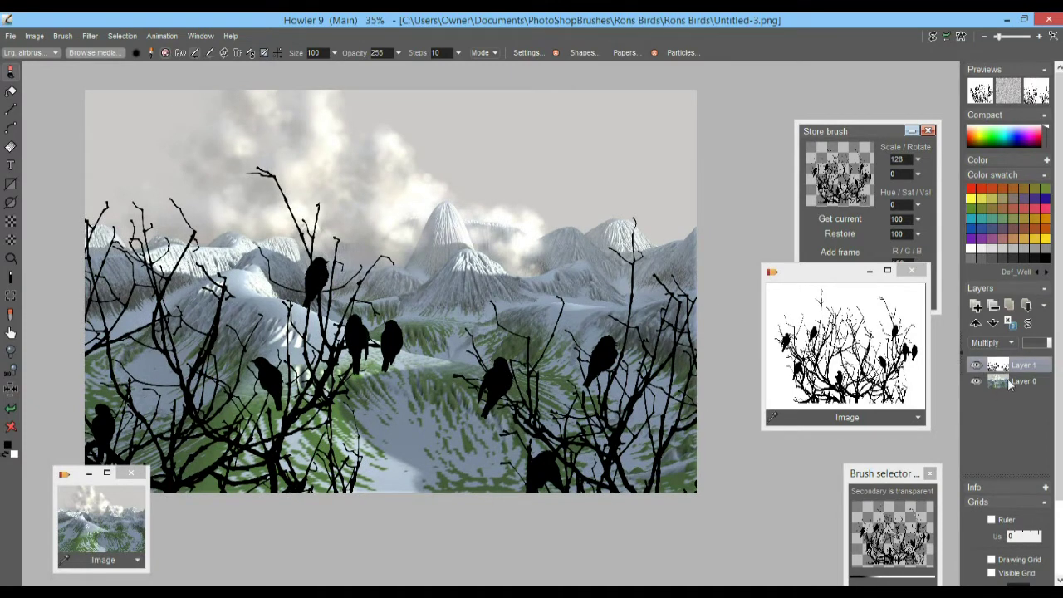
pyautogui.click(1010, 383)
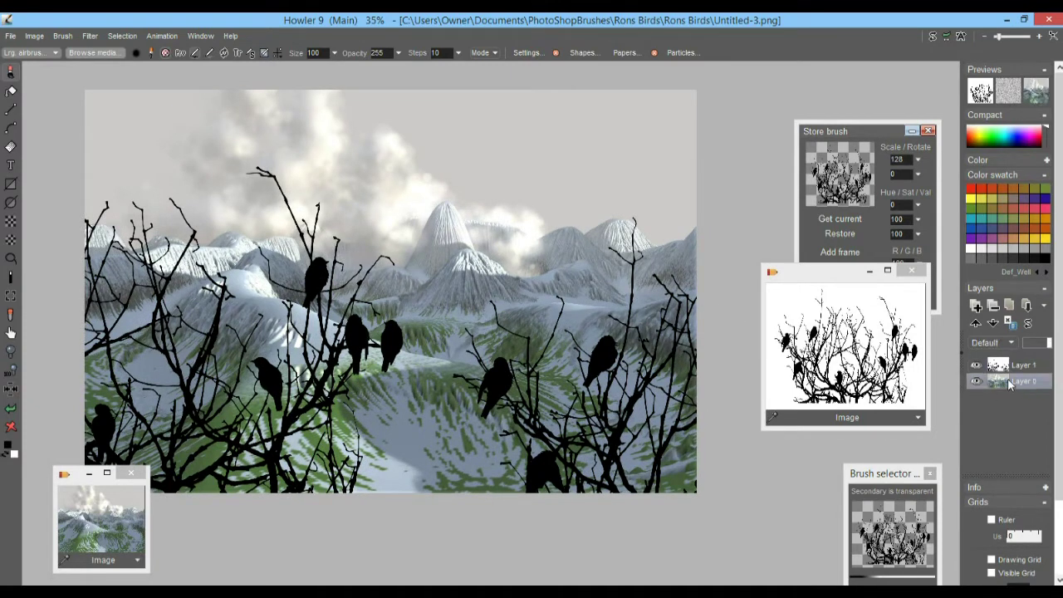
pyautogui.click(89, 38)
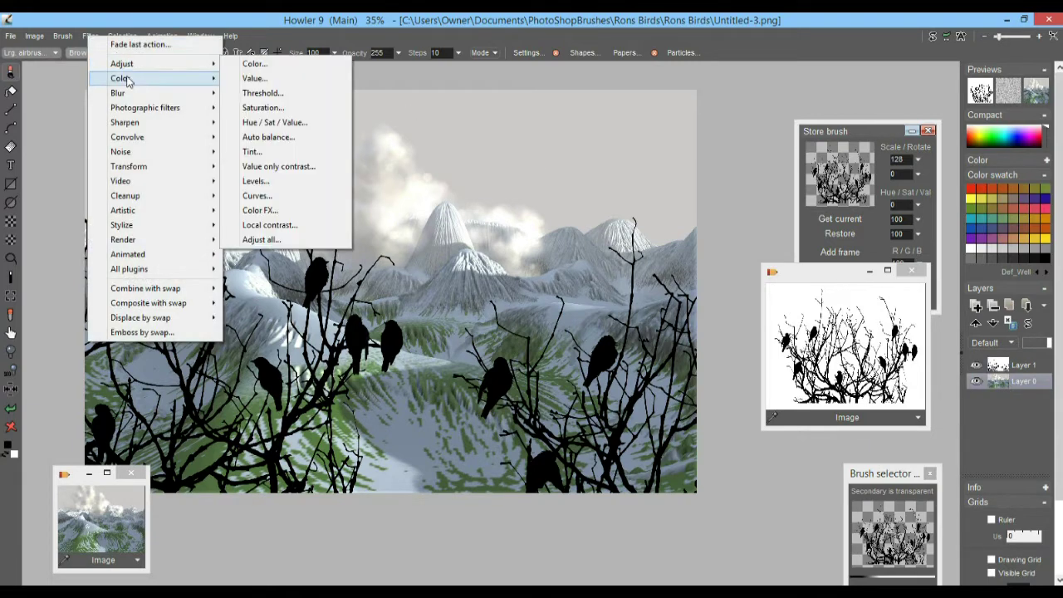
pyautogui.moveTo(132, 95)
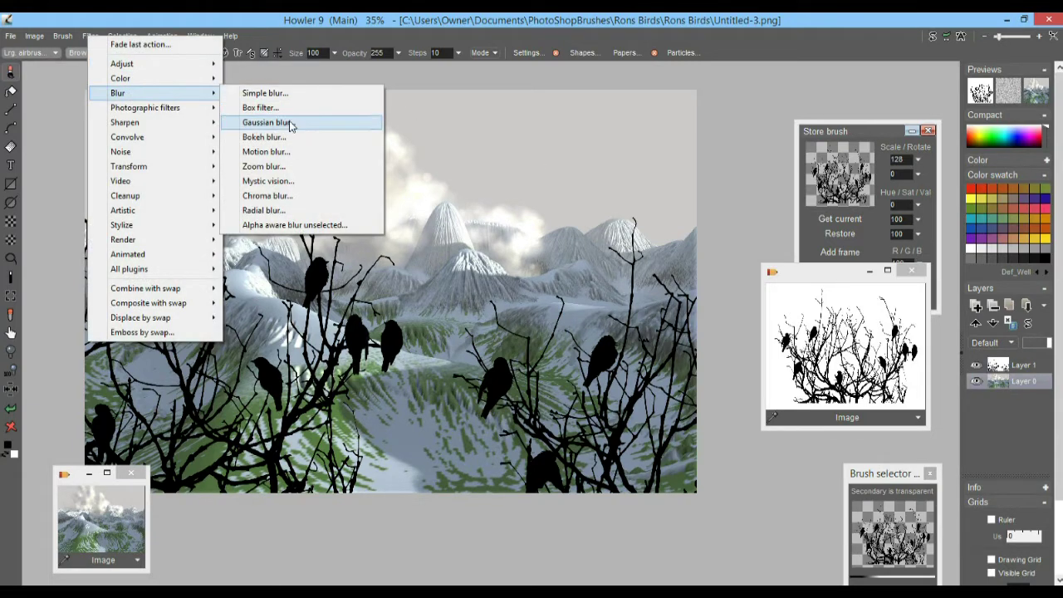
pyautogui.click(292, 137)
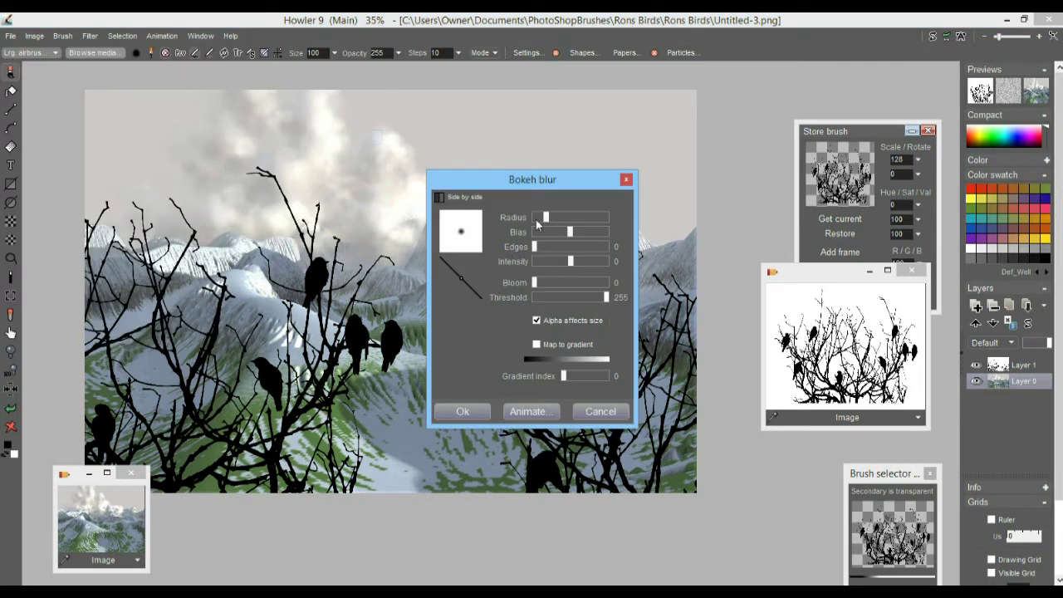
pyautogui.moveTo(469, 184); pyautogui.dragTo(726, 155)
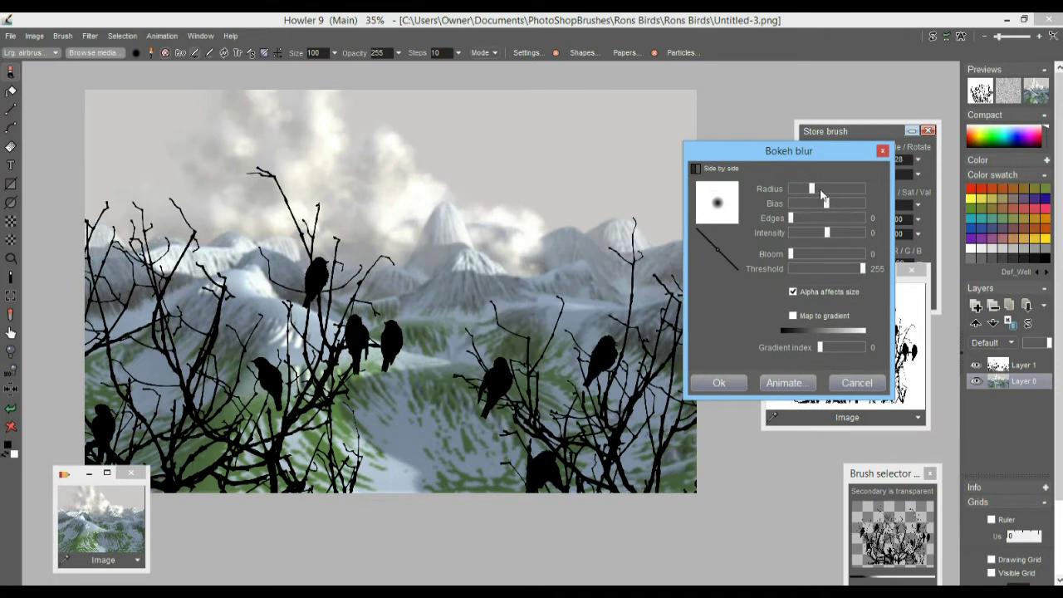
pyautogui.click(836, 189)
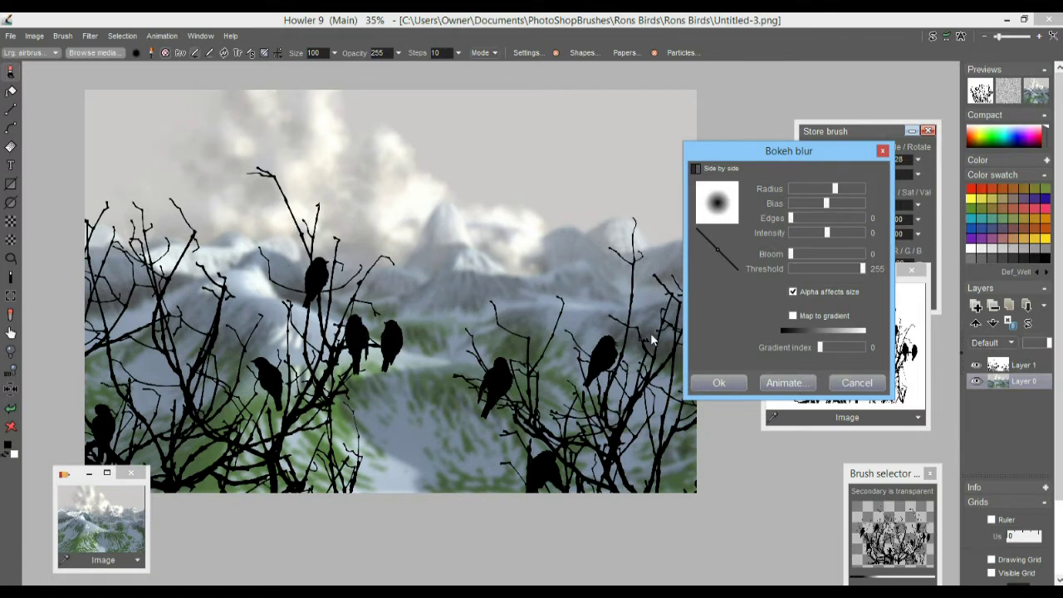
pyautogui.click(856, 382)
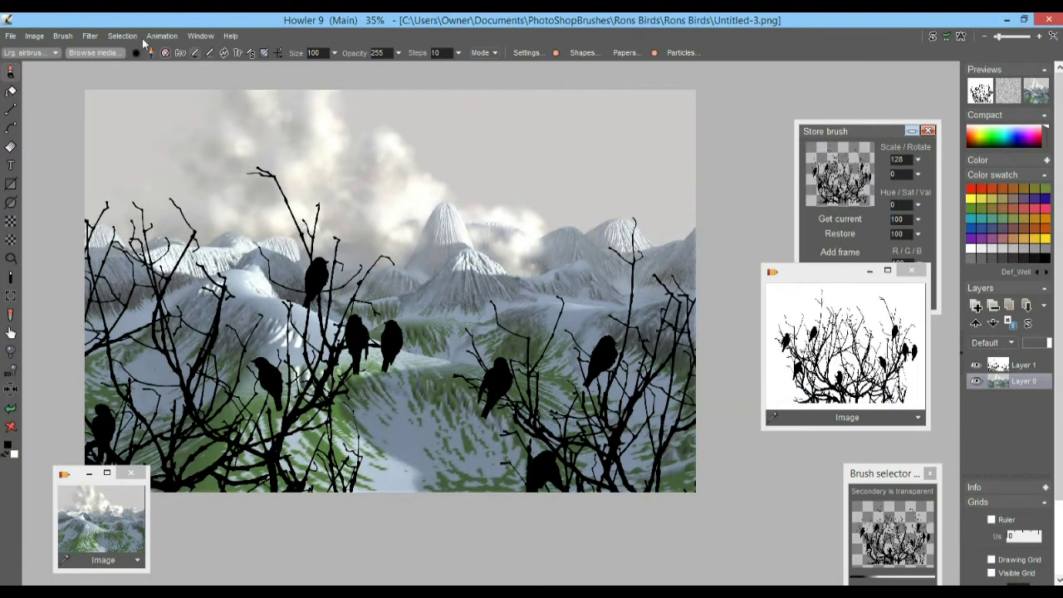
# Apply a Gaussian blur with the Approximate algorithm to the bird silhouettes on Layer 1.
pyautogui.click(1023, 366)
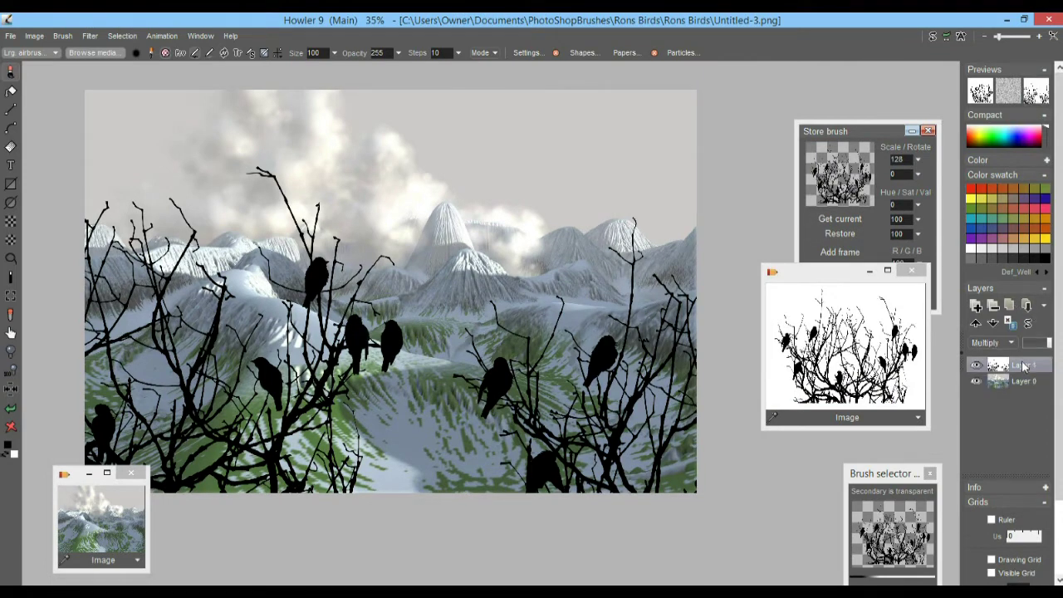
pyautogui.click(88, 36)
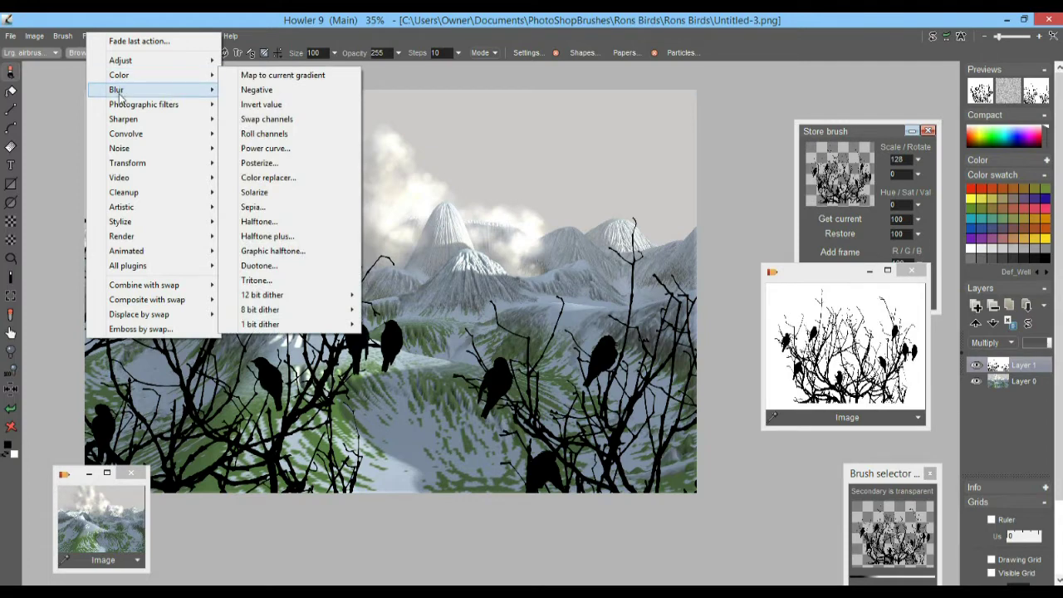
pyautogui.moveTo(121, 91)
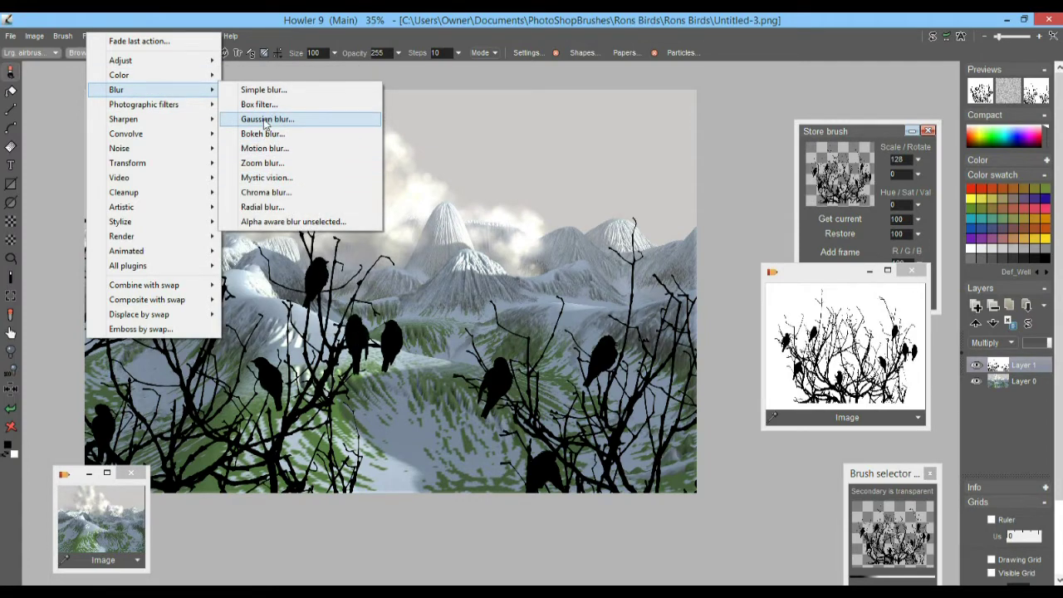
pyautogui.click(266, 119)
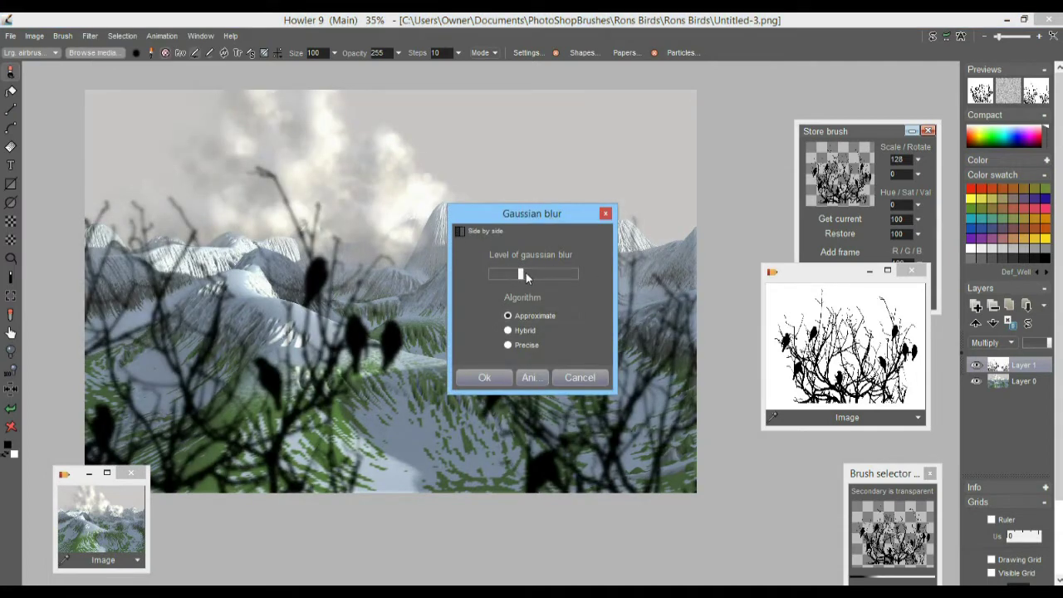
pyautogui.moveTo(484, 214); pyautogui.dragTo(708, 100)
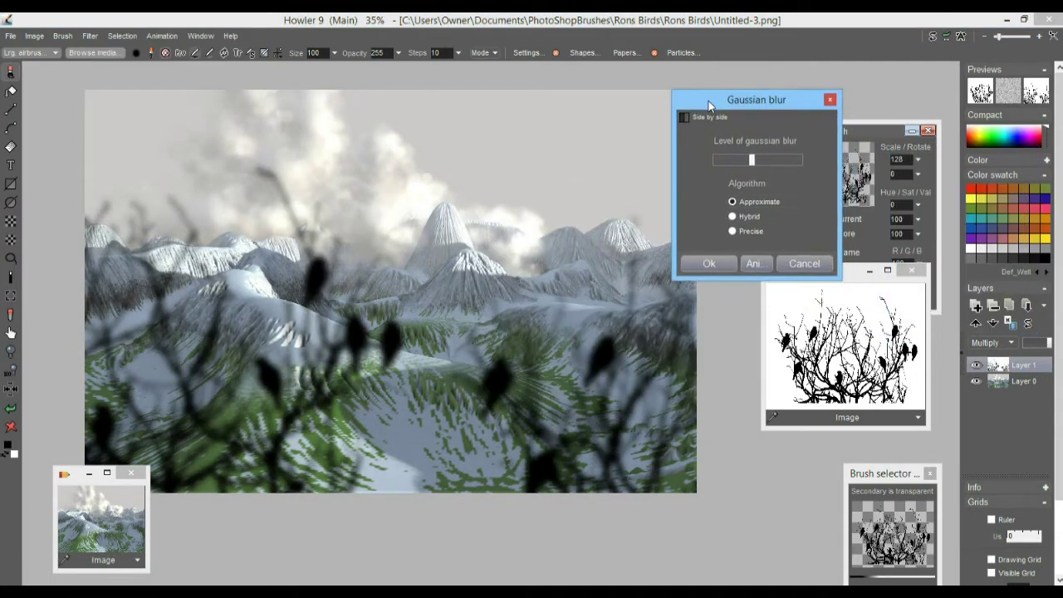
pyautogui.click(708, 264)
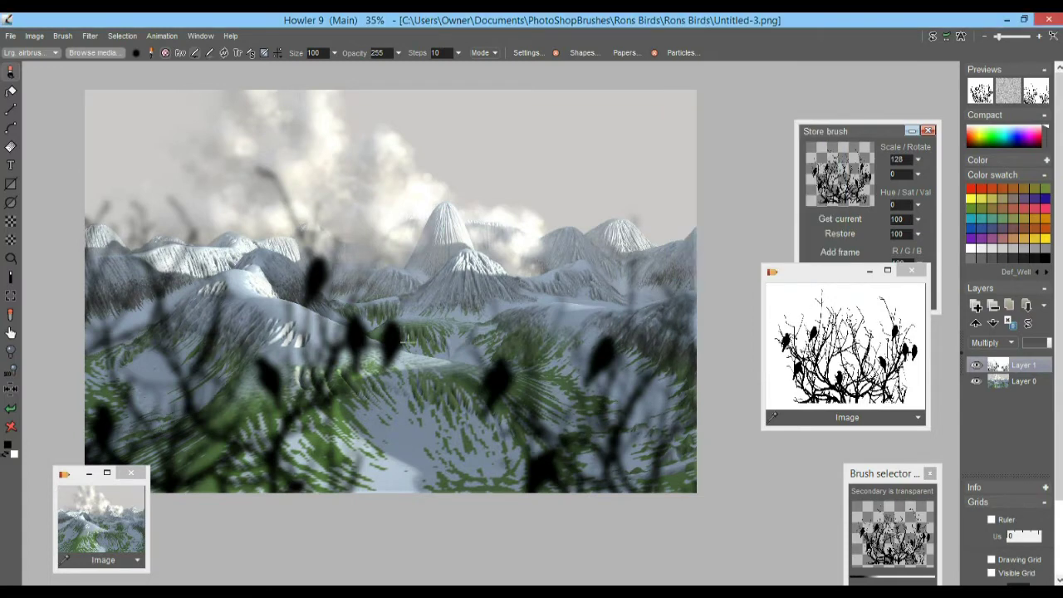
# Undo the blur on Layer 1 and store the layer's bird silhouettes as a separate image.
pyautogui.click(10, 427)
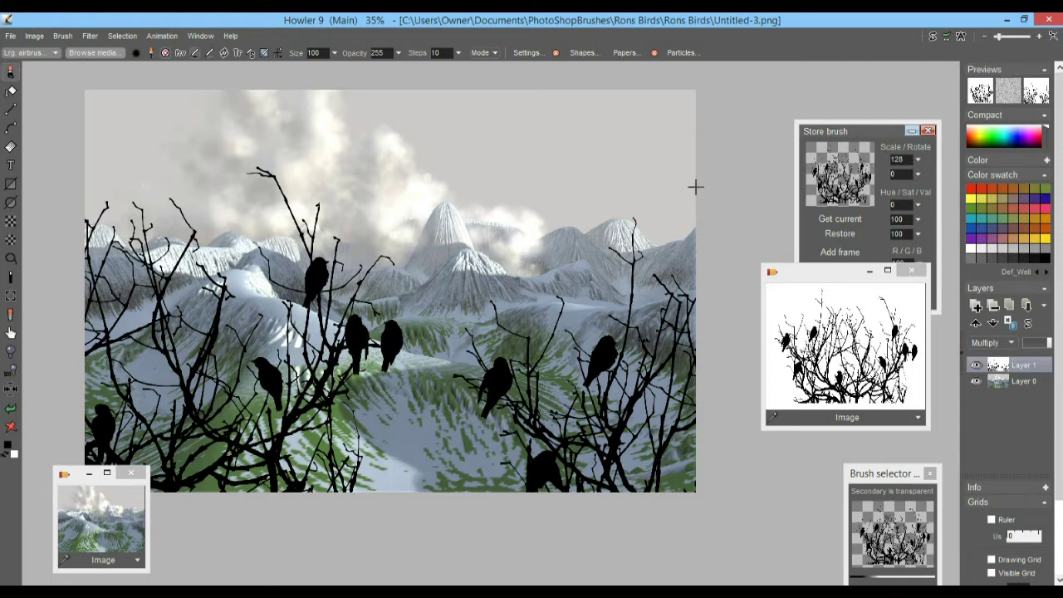
pyautogui.moveTo(812, 280)
pyautogui.mouseDown()
pyautogui.moveTo(787, 304)
pyautogui.moveTo(744, 187)
pyautogui.mouseUp()
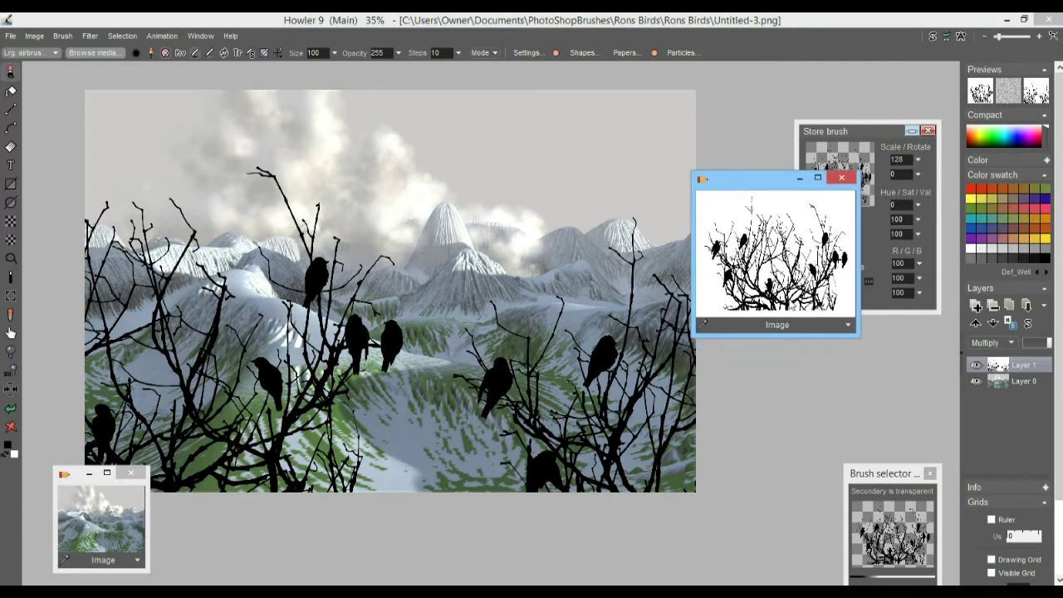
pyautogui.click(1007, 369)
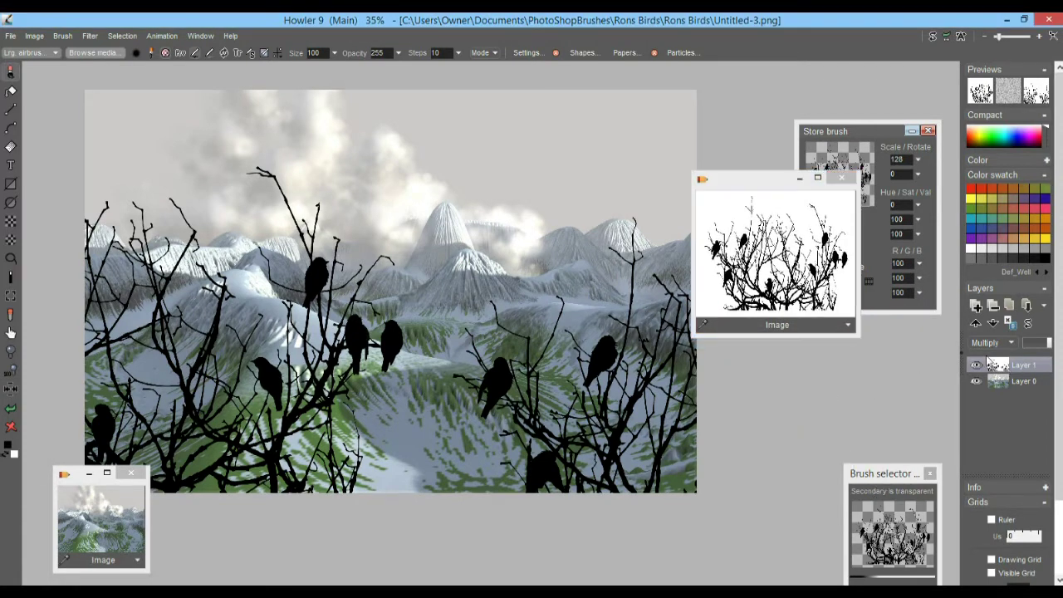
pyautogui.click(30, 38)
pyautogui.click(87, 118)
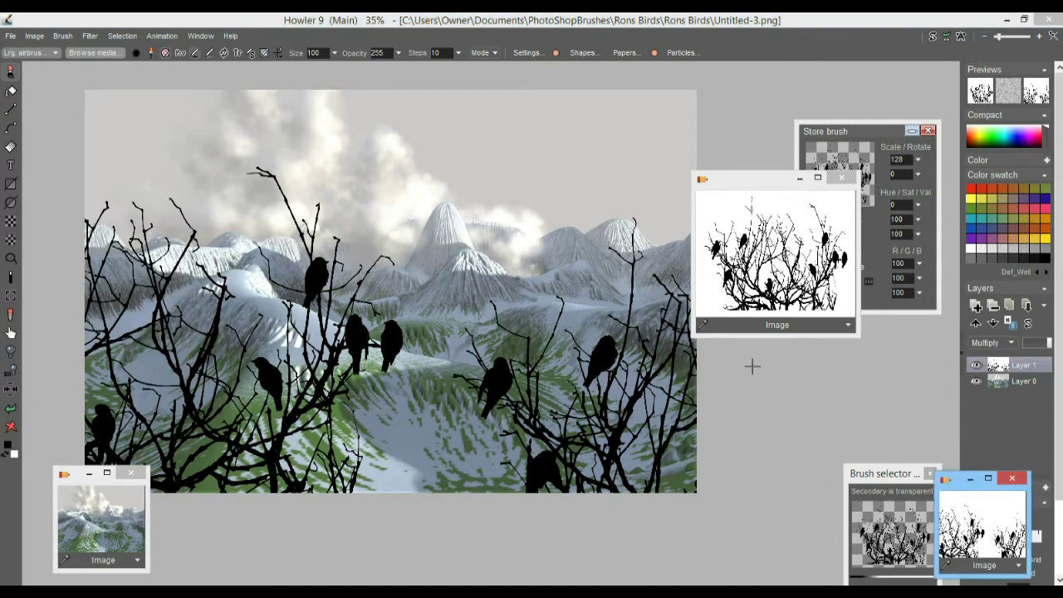
# Arrange the stored landscape, silhouettes and bird brush image windows, and delete Layer 1.
pyautogui.moveTo(955, 480); pyautogui.dragTo(726, 459)
pyautogui.moveTo(594, 472); pyautogui.dragTo(234, 473)
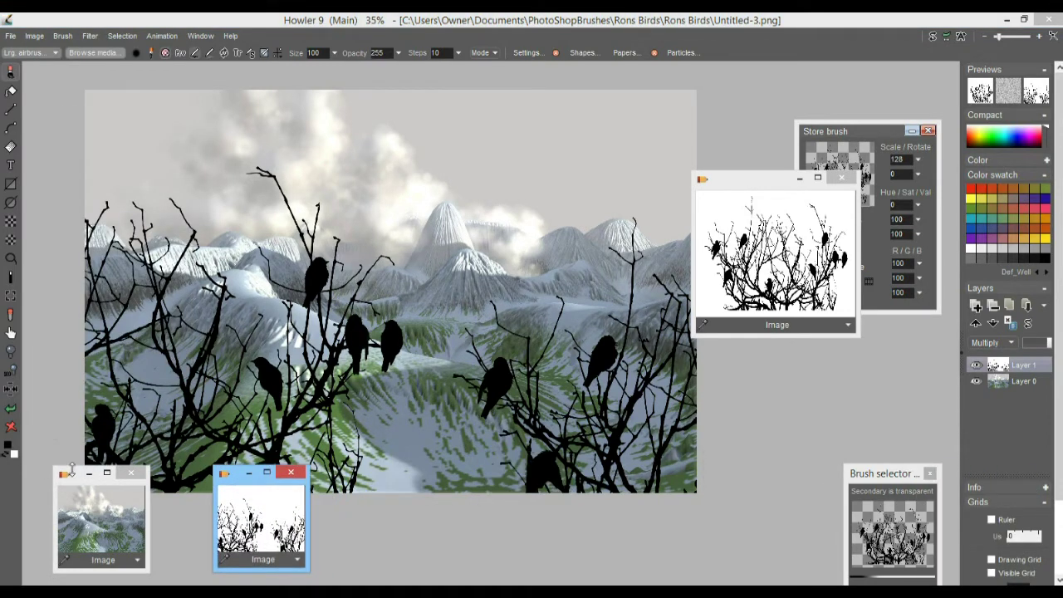
pyautogui.moveTo(73, 473); pyautogui.dragTo(73, 482)
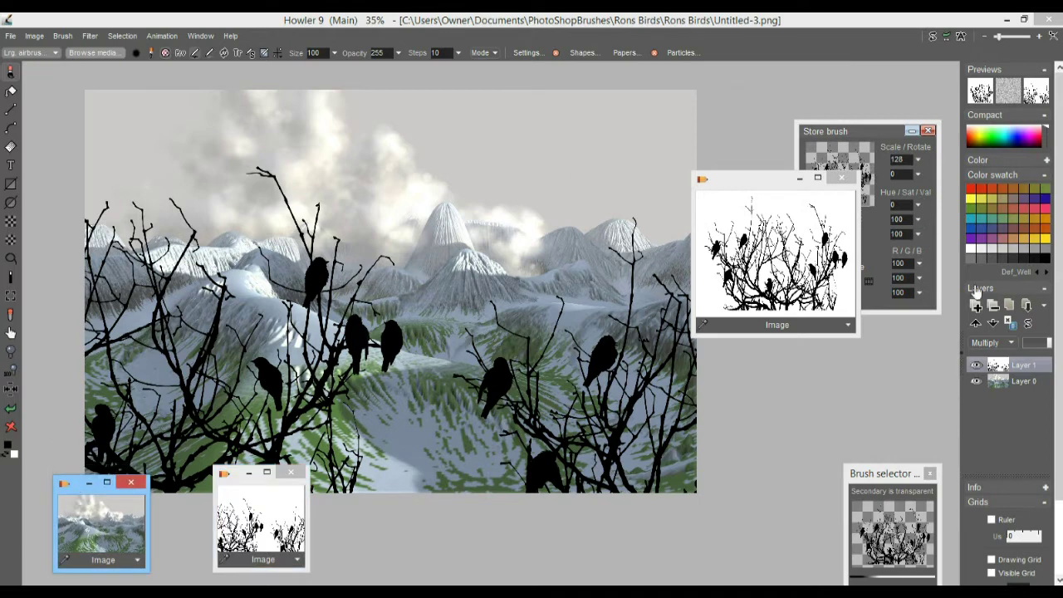
pyautogui.click(793, 178)
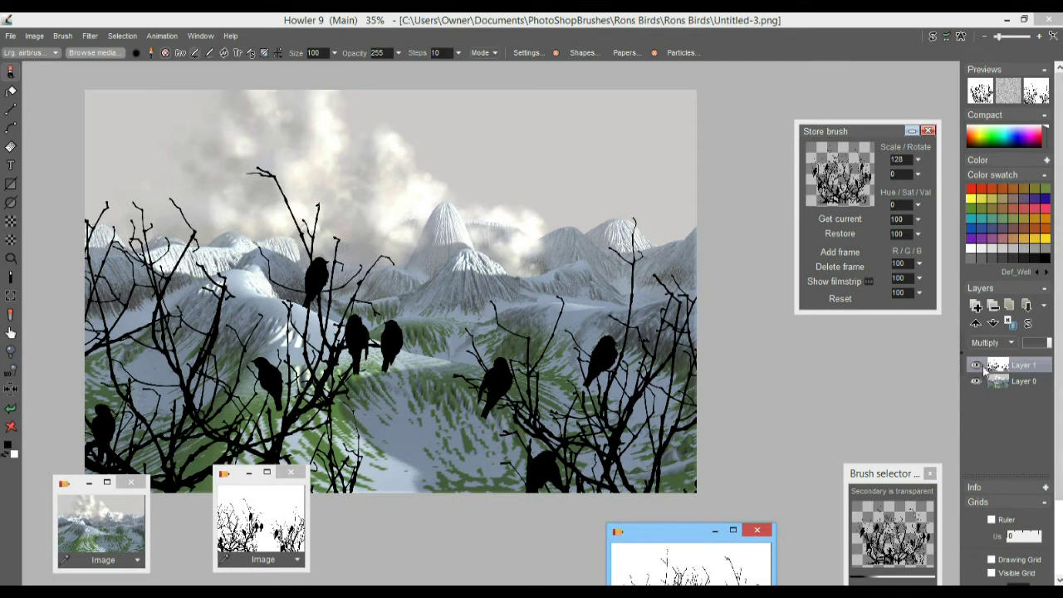
pyautogui.click(1028, 367)
pyautogui.click(993, 306)
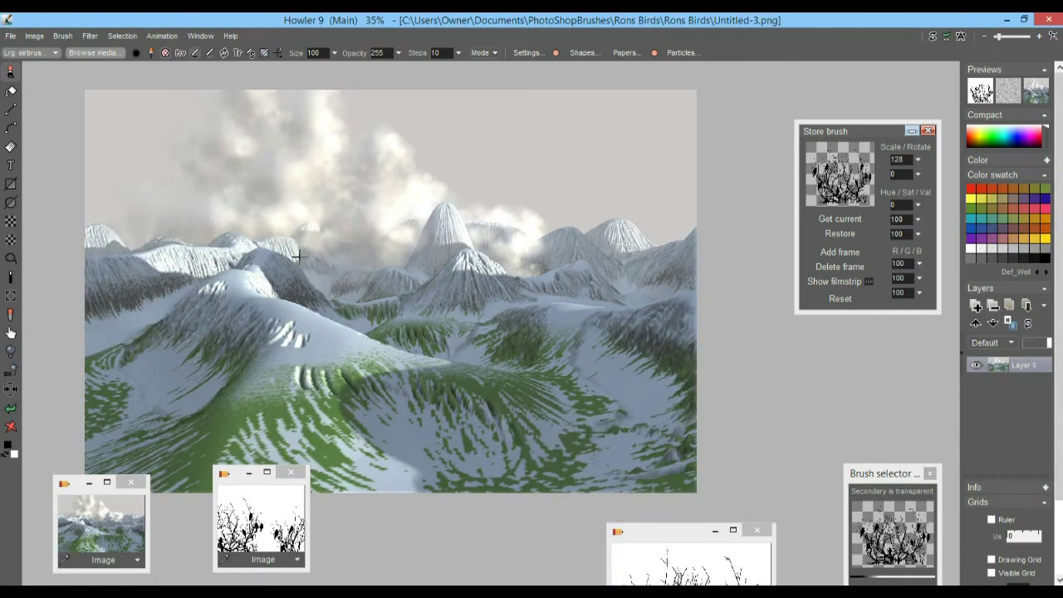
# Create a 99-frame animation at 30 fps (NTSC video), initialized by copying the current landscape frame.
pyautogui.click(161, 36)
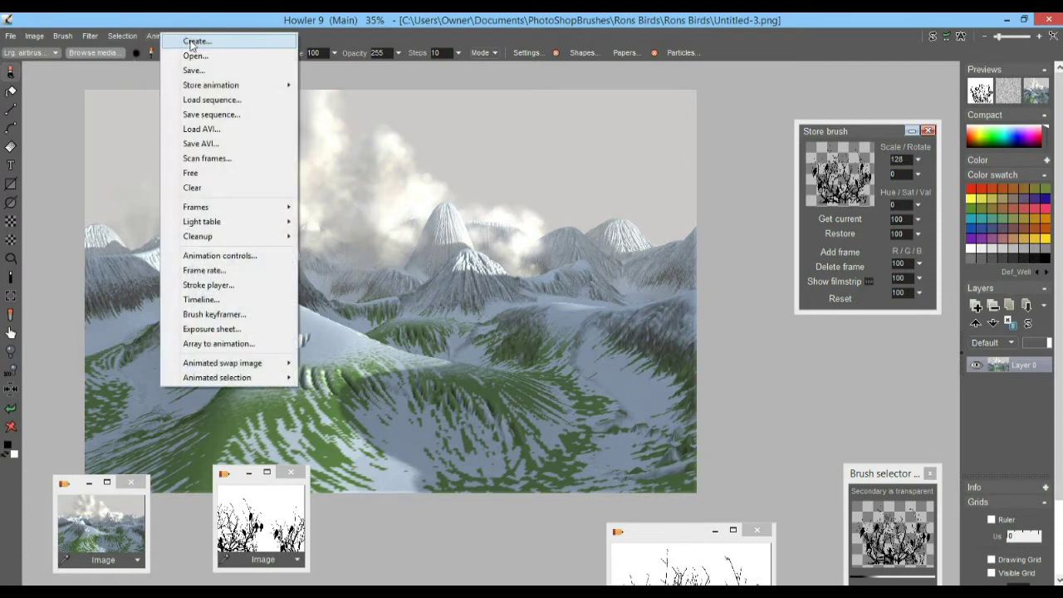
pyautogui.click(199, 42)
pyautogui.moveTo(385, 258); pyautogui.dragTo(348, 265)
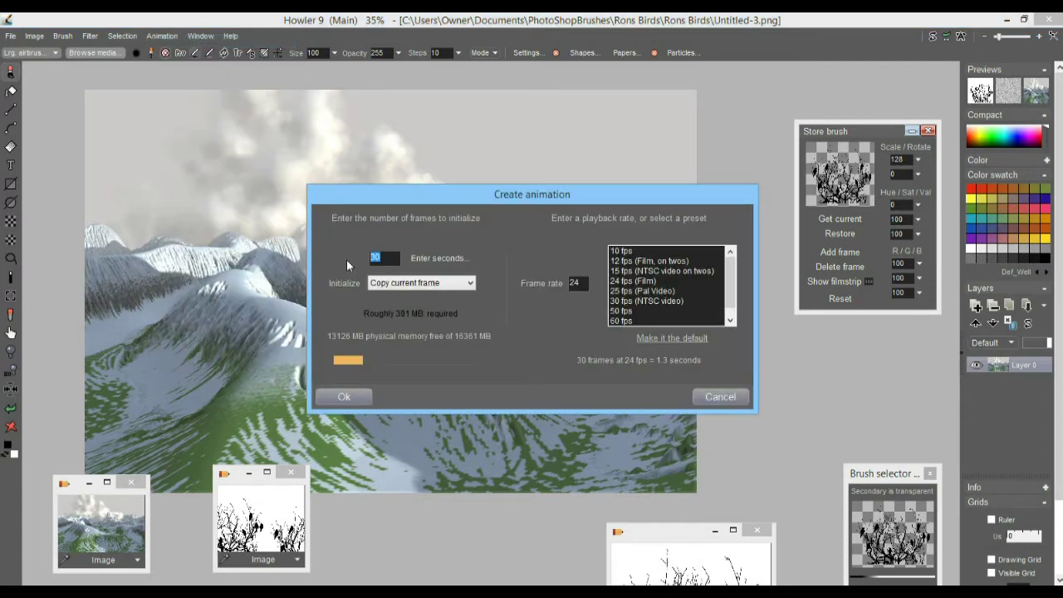
pyautogui.write('99')
pyautogui.click(640, 300)
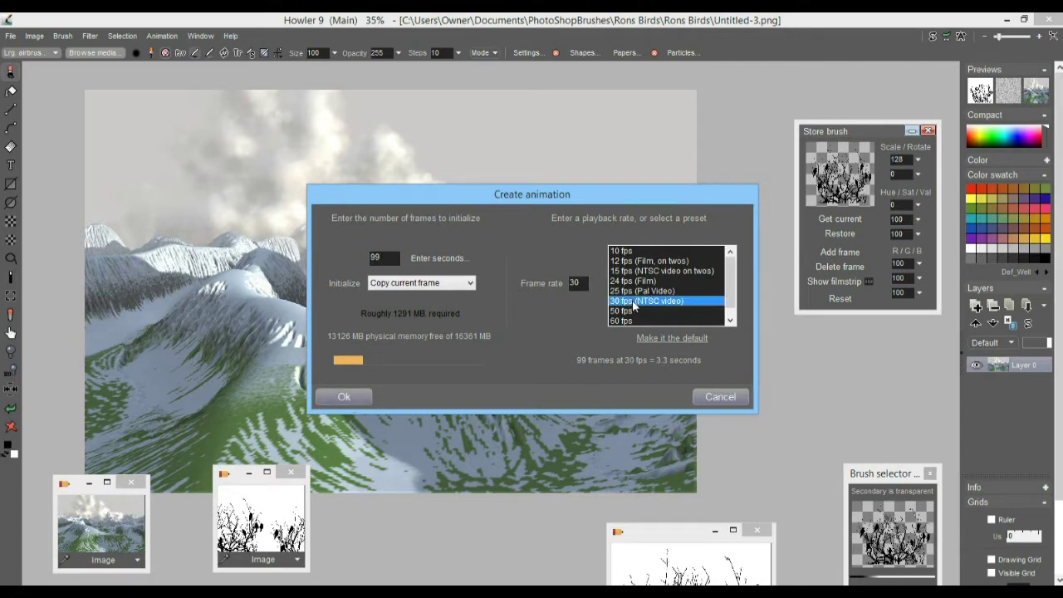
pyautogui.click(344, 397)
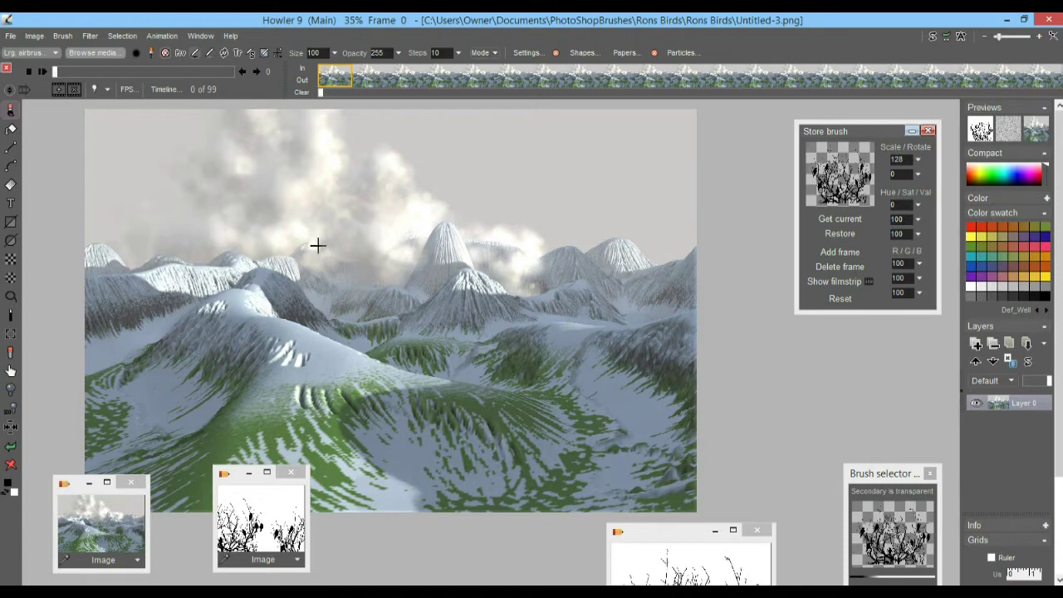
# Choose Gaussian blur as the timeline editor's filter and set its amount to 2 at frame 1 as the starting keyframe.
pyautogui.click(160, 88)
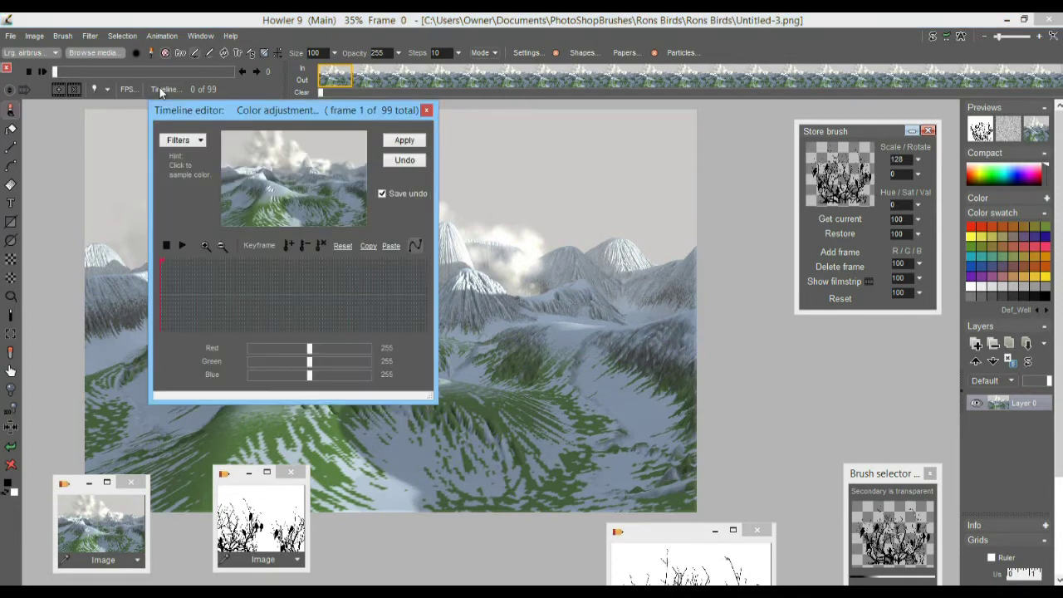
pyautogui.click(183, 139)
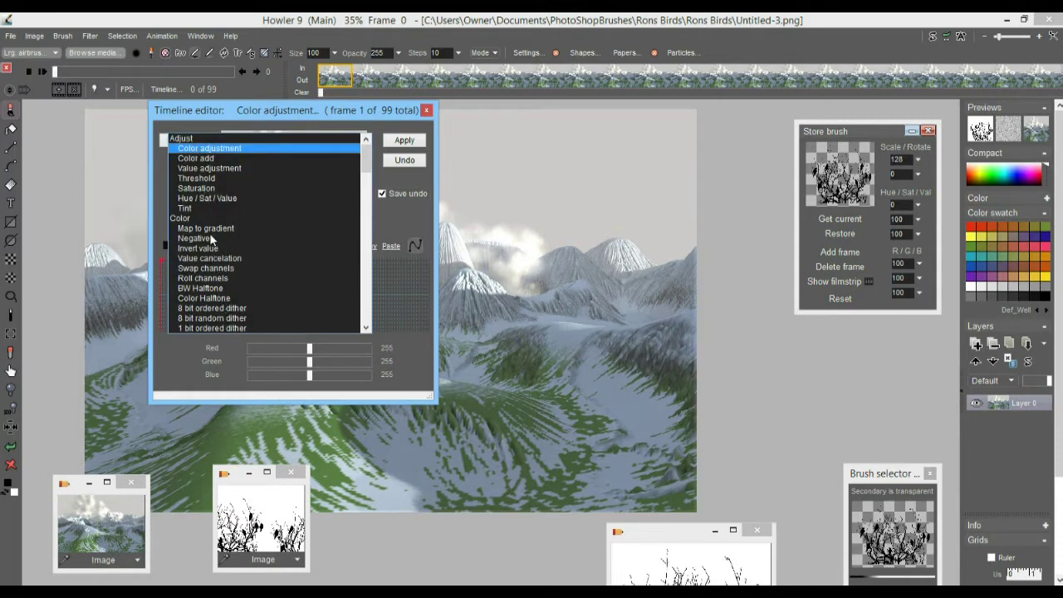
pyautogui.click(367, 289)
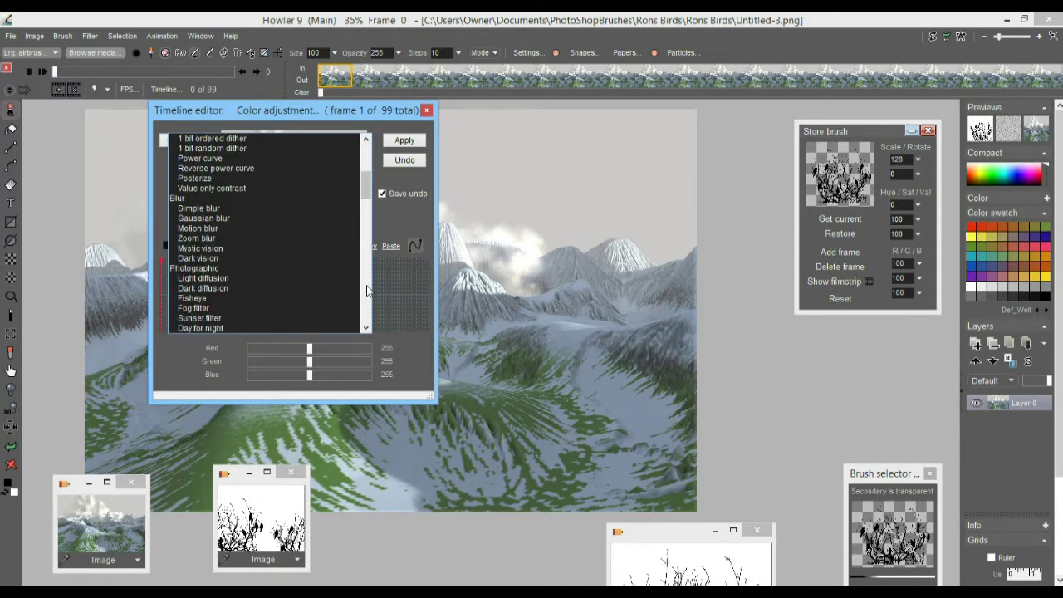
pyautogui.click(205, 217)
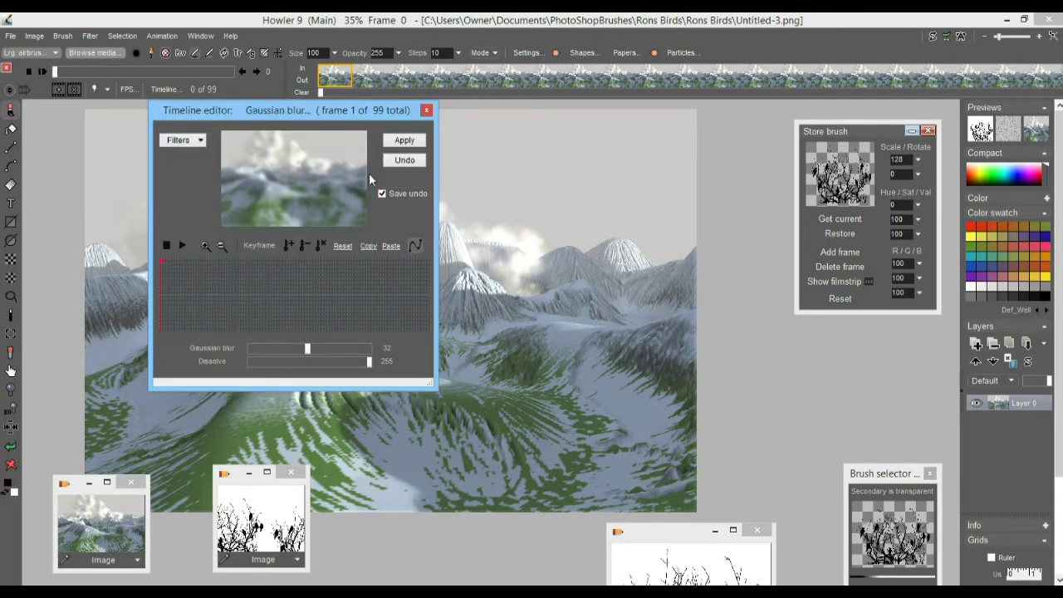
pyautogui.moveTo(338, 352); pyautogui.dragTo(250, 353)
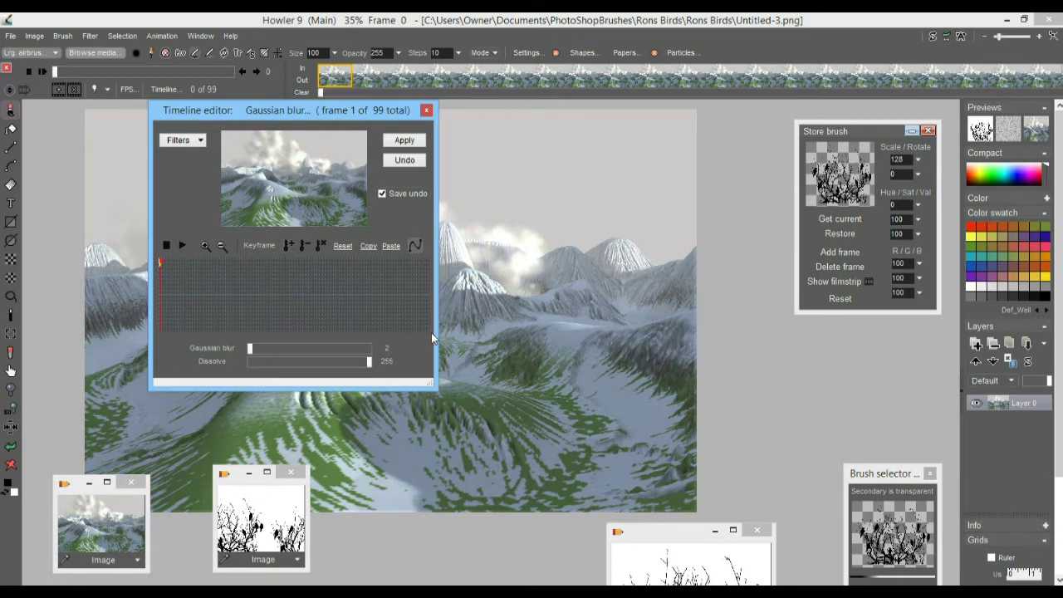
# Widen the timeline editor and add a keyframe at frame 77 with Gaussian blur set to 64.
pyautogui.moveTo(434, 336); pyautogui.dragTo(649, 337)
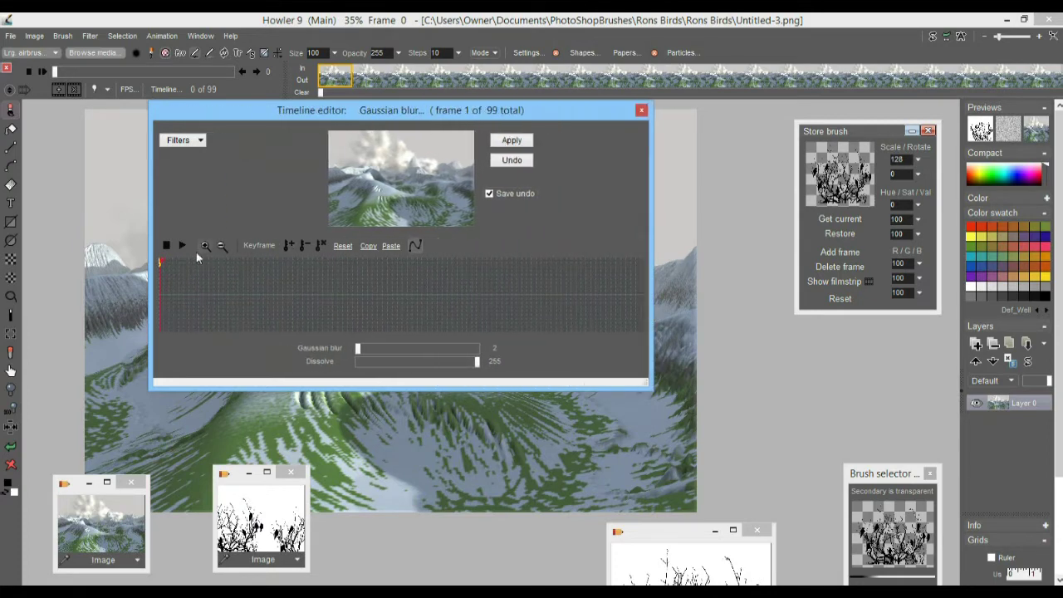
pyautogui.moveTo(292, 287); pyautogui.dragTo(529, 289)
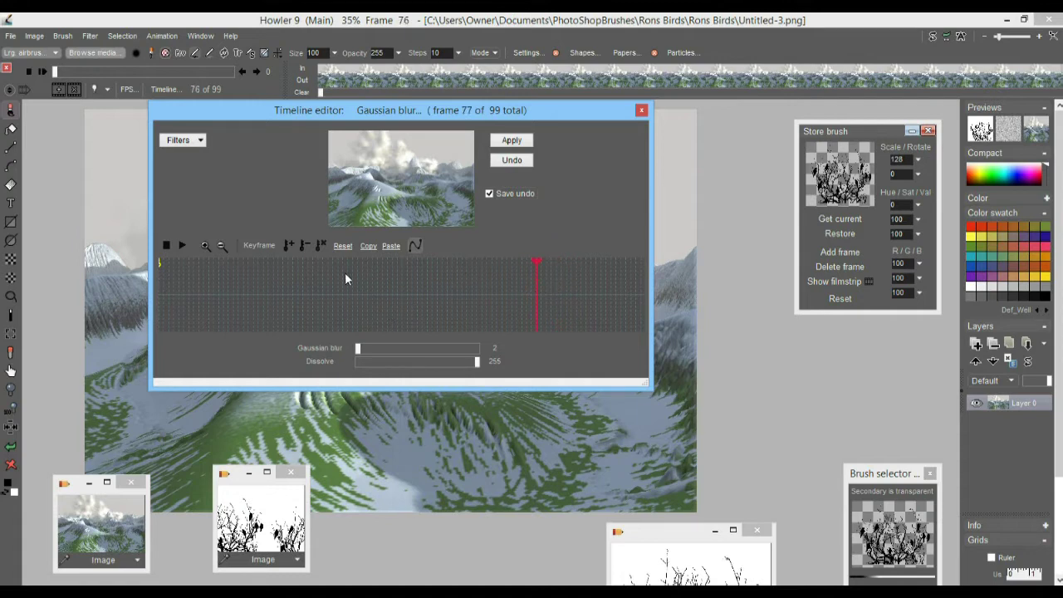
pyautogui.moveTo(427, 347); pyautogui.dragTo(478, 348)
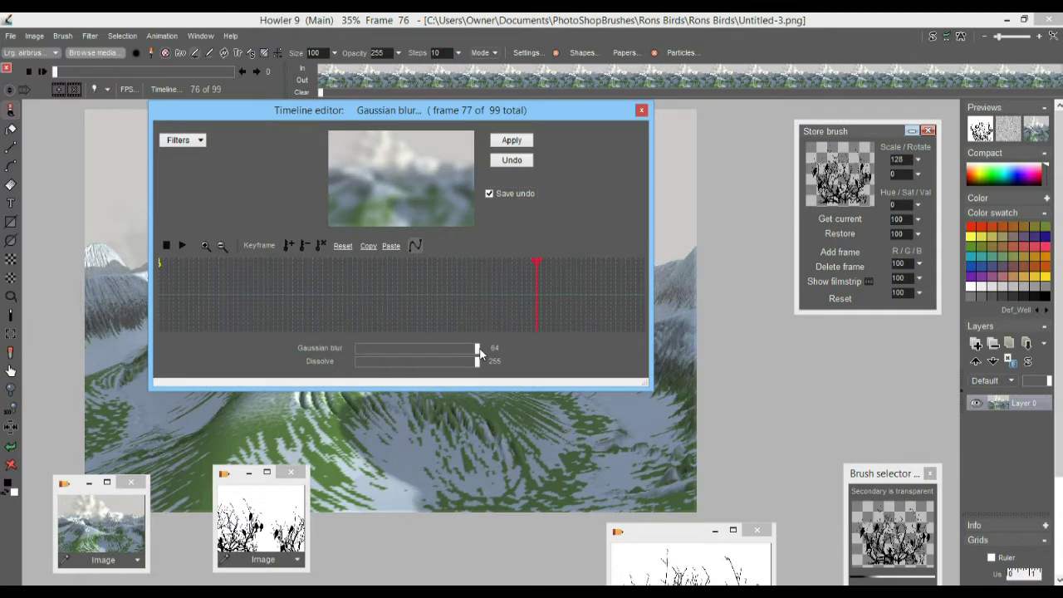
pyautogui.click(290, 244)
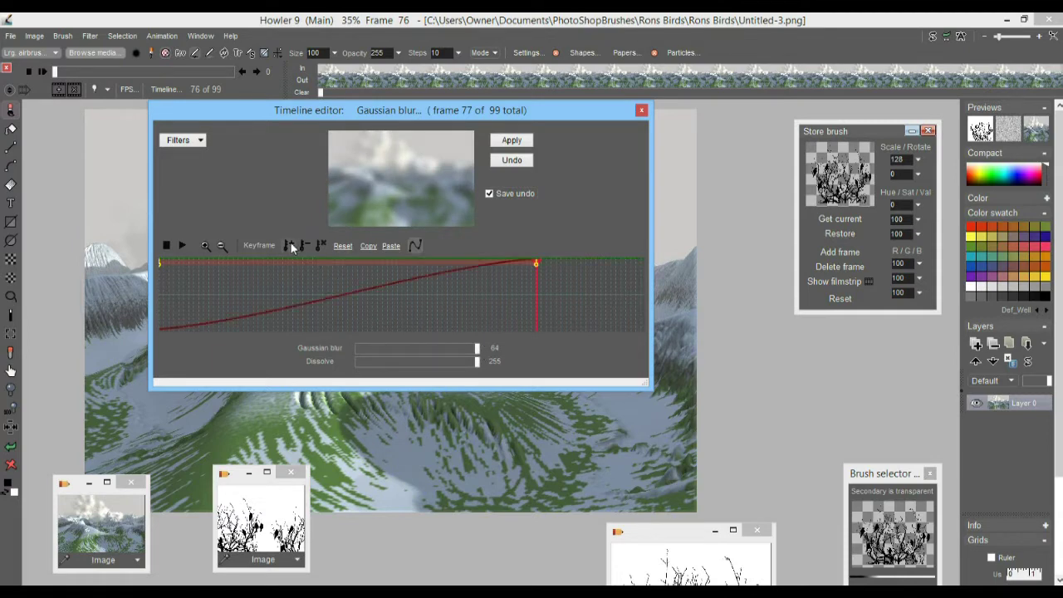
# Shift the starting blur keyframe to frame 18 and the ending one to frame 79, and apply the blur to the animation.
pyautogui.click(209, 279)
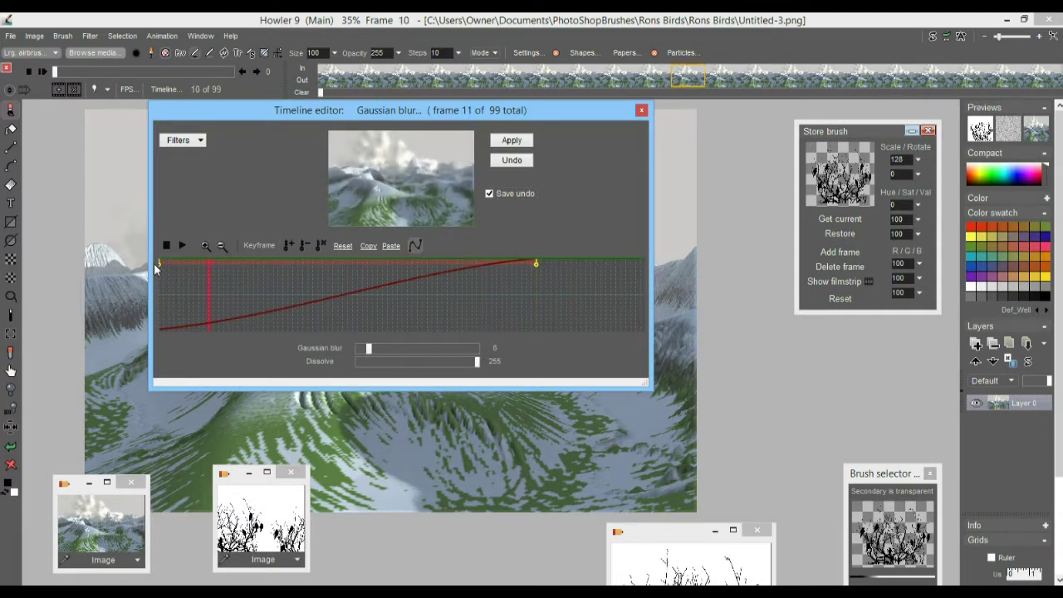
pyautogui.moveTo(160, 265); pyautogui.dragTo(229, 277)
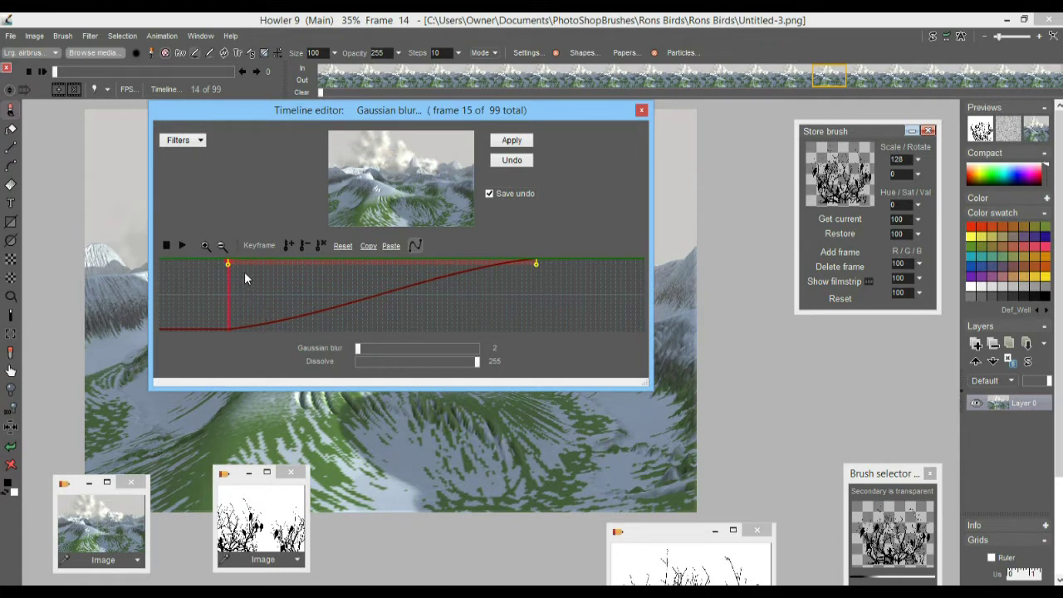
pyautogui.moveTo(230, 285); pyautogui.dragTo(242, 267)
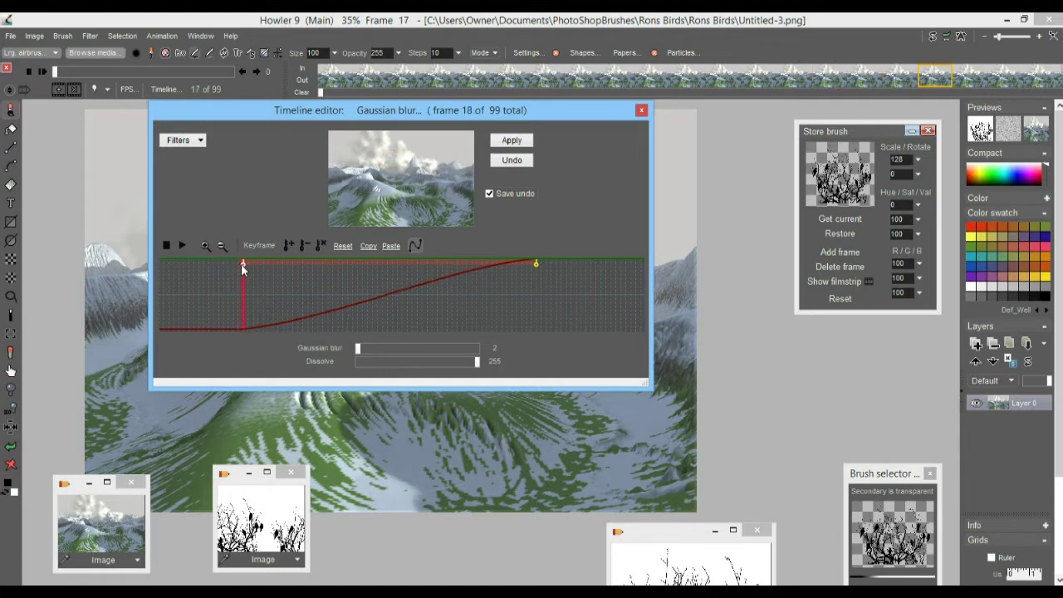
pyautogui.moveTo(536, 264); pyautogui.dragTo(546, 264)
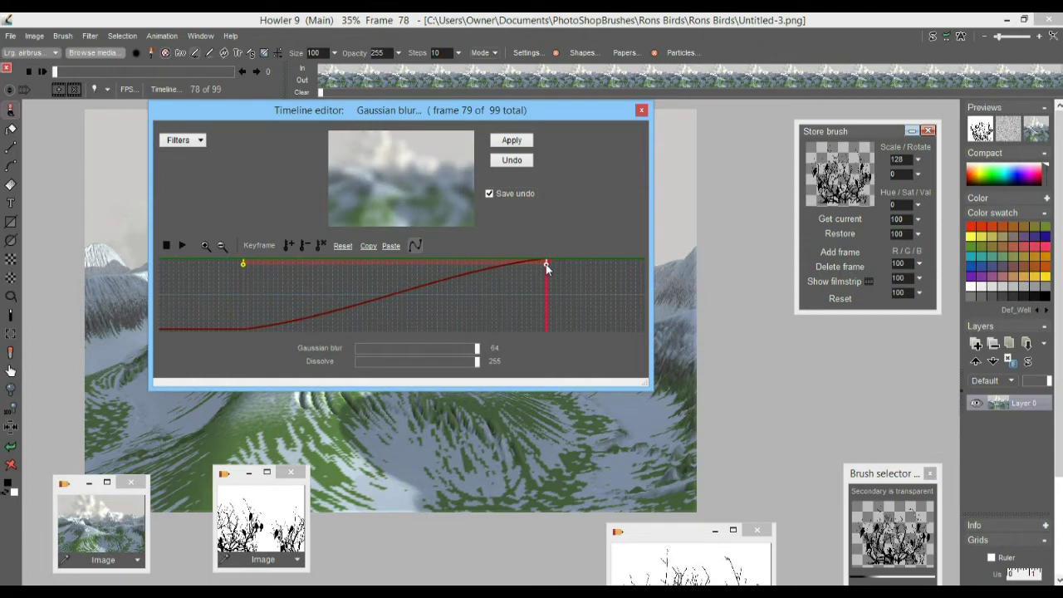
pyautogui.click(511, 140)
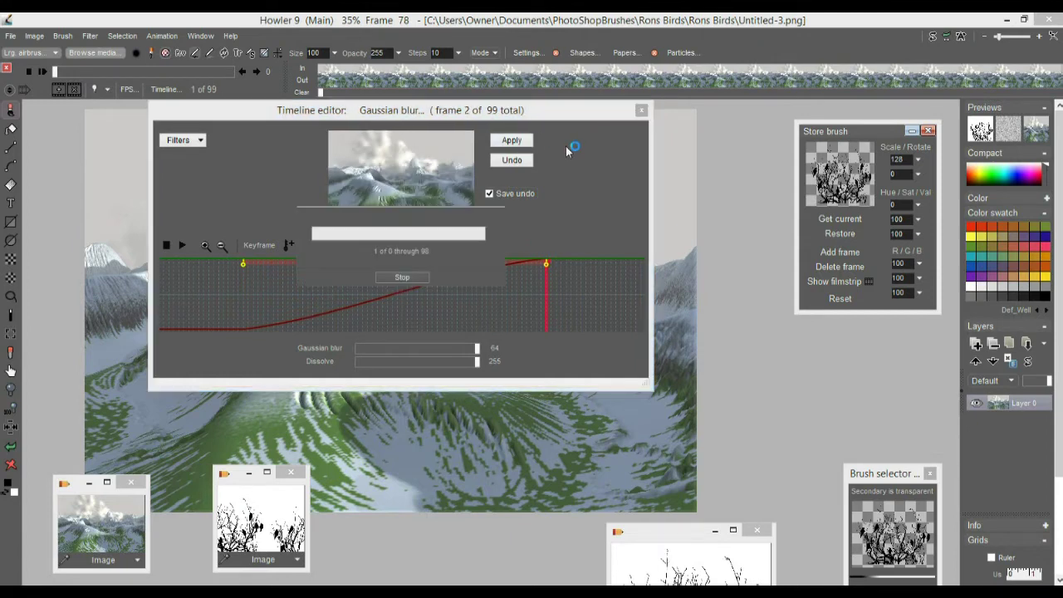
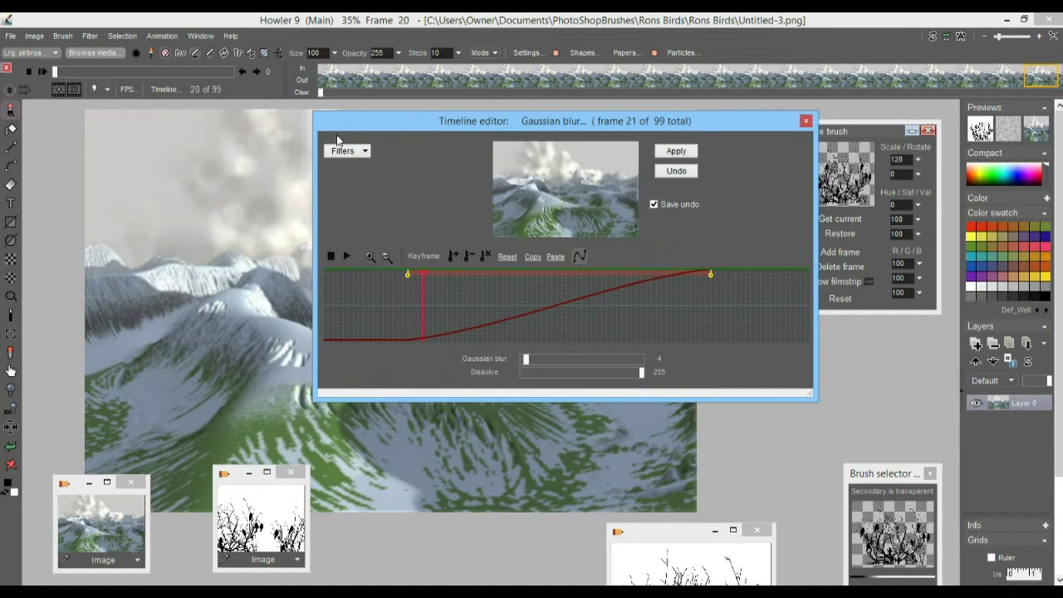
# Scrub the blurred animation to check it, and switch the timeline editor's filter to Transform.
pyautogui.moveTo(73, 72); pyautogui.dragTo(67, 108)
pyautogui.moveTo(646, 247); pyautogui.dragTo(467, 190)
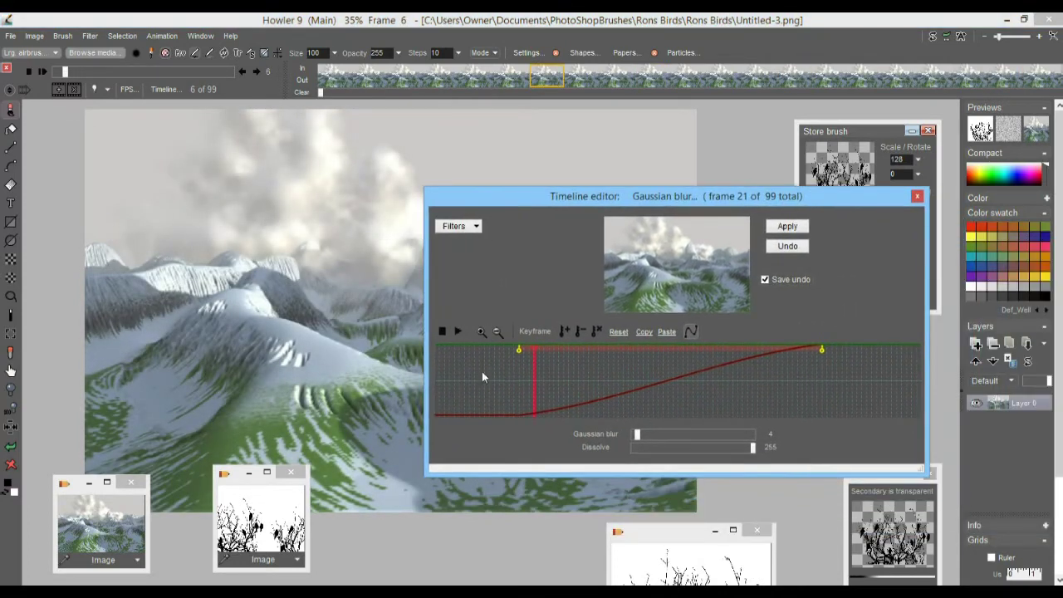
pyautogui.click(468, 229)
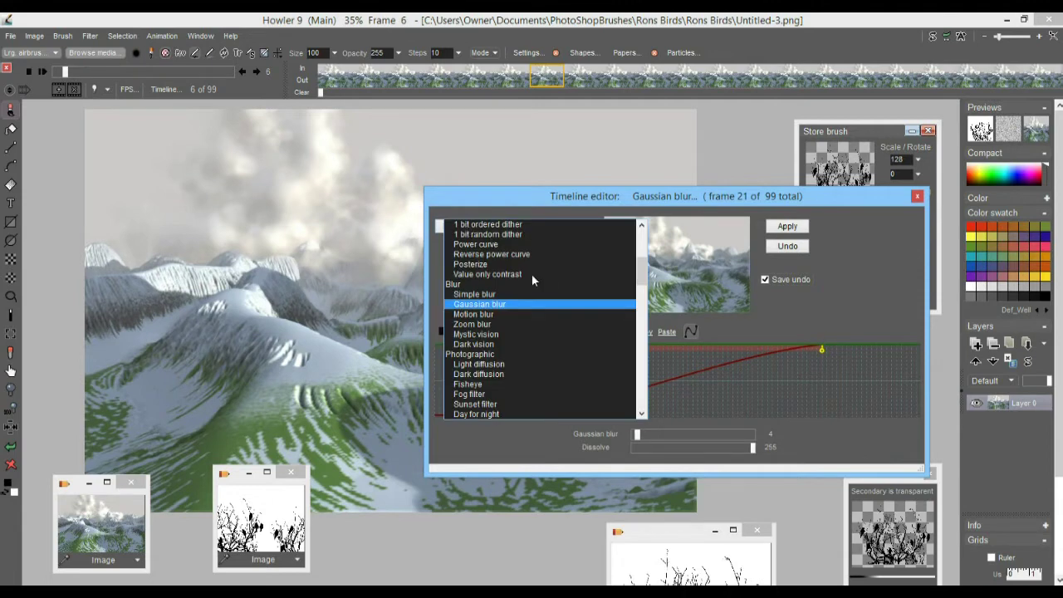
pyautogui.click(641, 354)
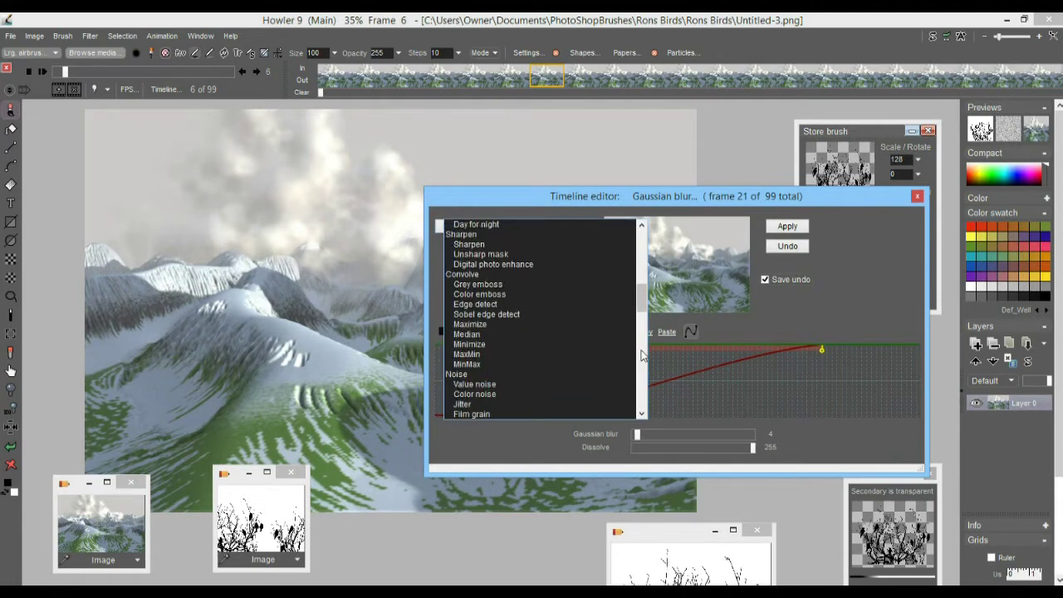
pyautogui.click(641, 355)
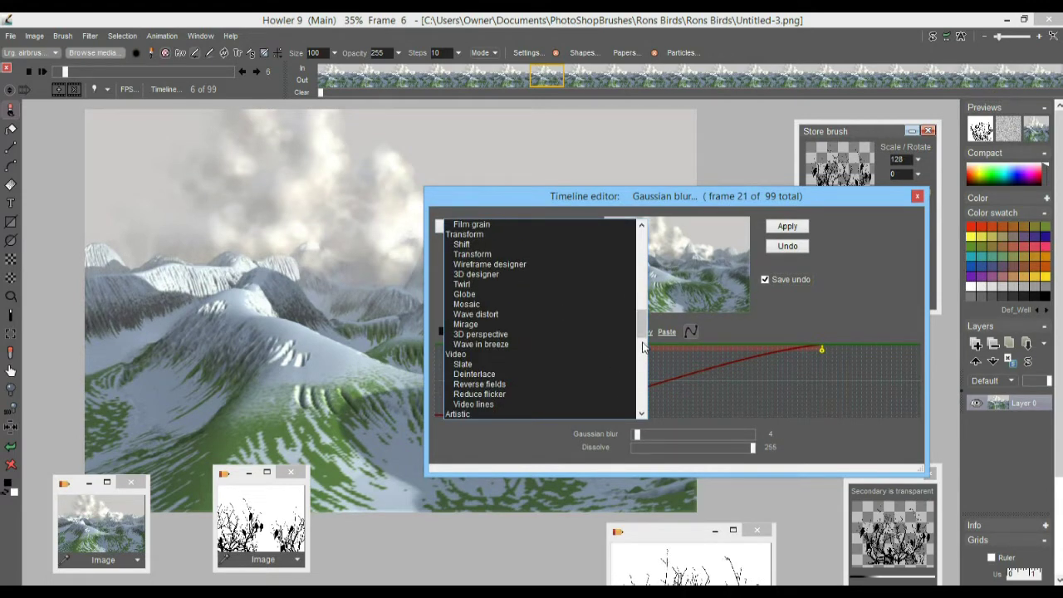
pyautogui.click(470, 254)
pyautogui.moveTo(483, 196); pyautogui.dragTo(521, 155)
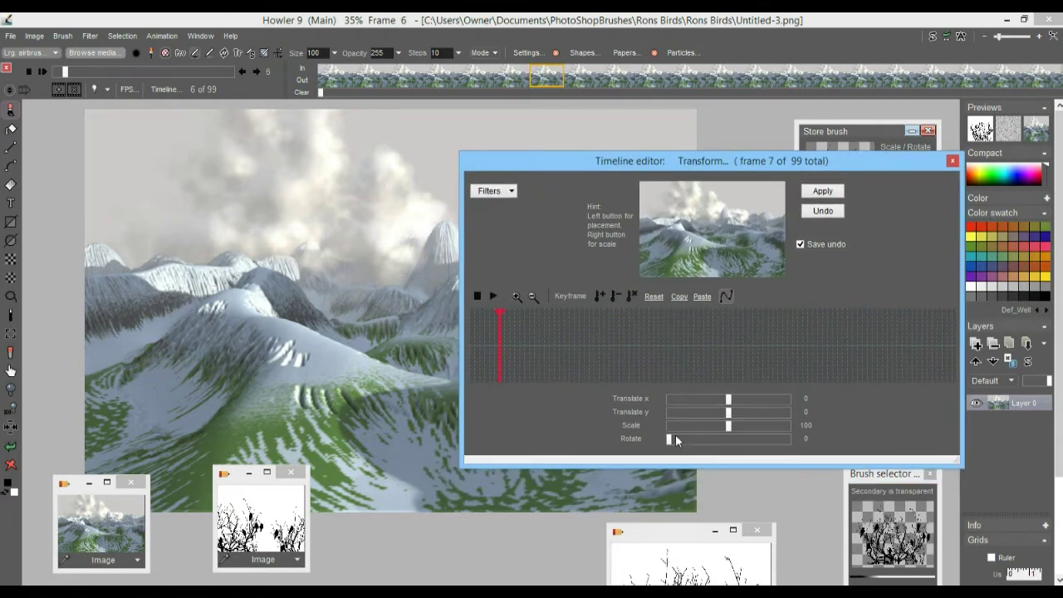
# Set the Transform scale to 108 and add a keyframe at frame 16.
pyautogui.click(733, 425)
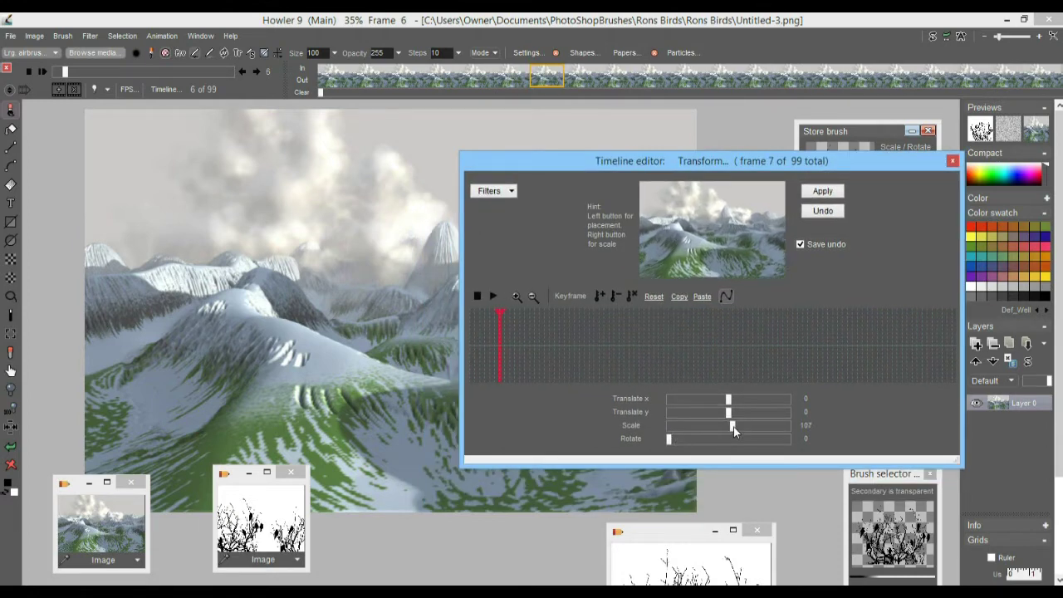
pyautogui.moveTo(733, 431); pyautogui.dragTo(734, 433)
pyautogui.moveTo(510, 329); pyautogui.dragTo(546, 324)
pyautogui.click(599, 297)
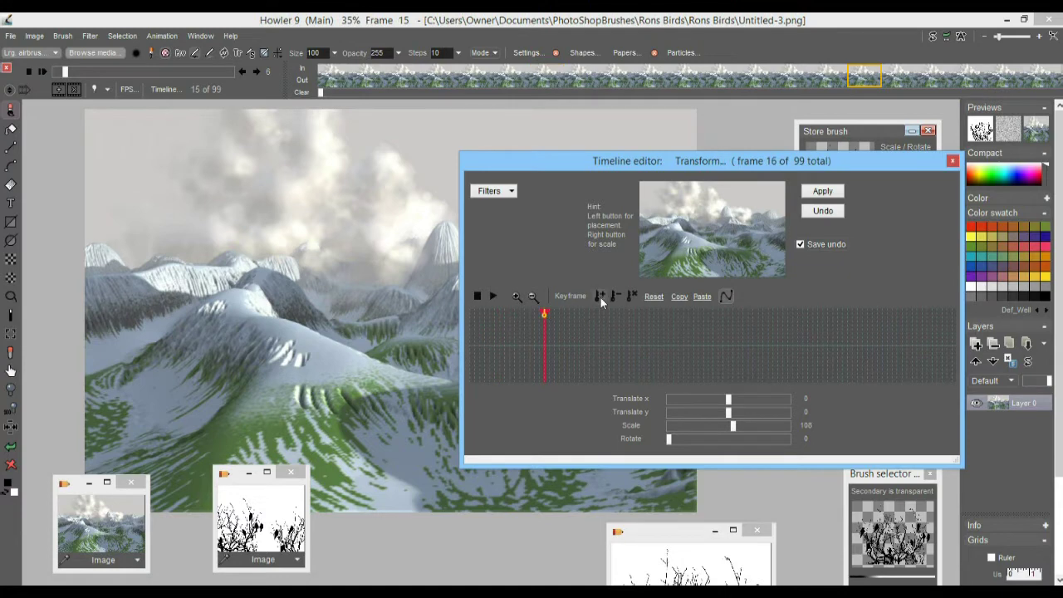
# Add a Transform keyframe at frame 80 with scale 100, apply the transform to the animation, and close the timeline editor.
pyautogui.click(843, 348)
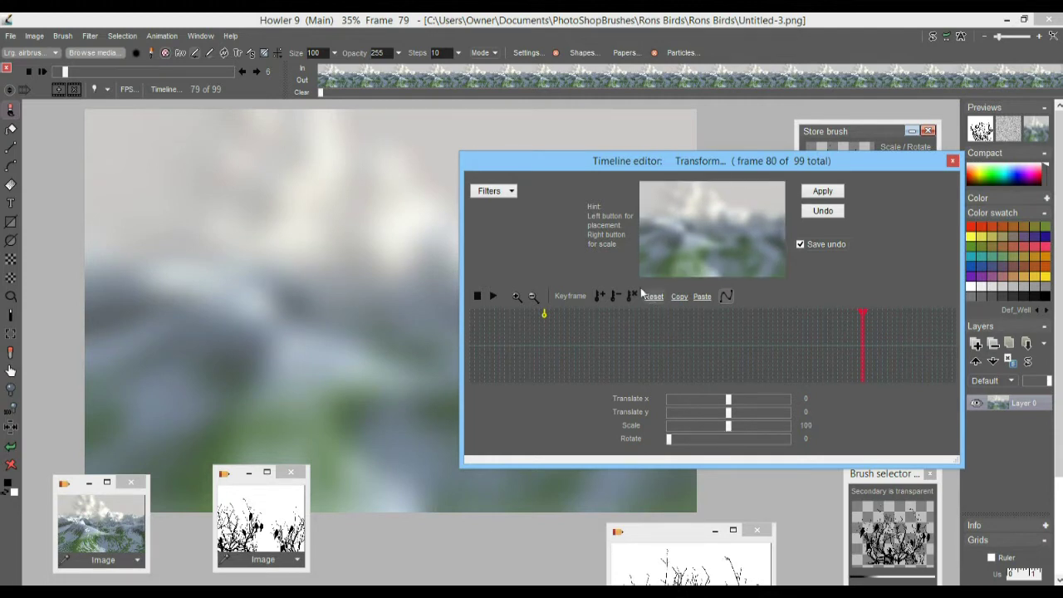
pyautogui.click(602, 295)
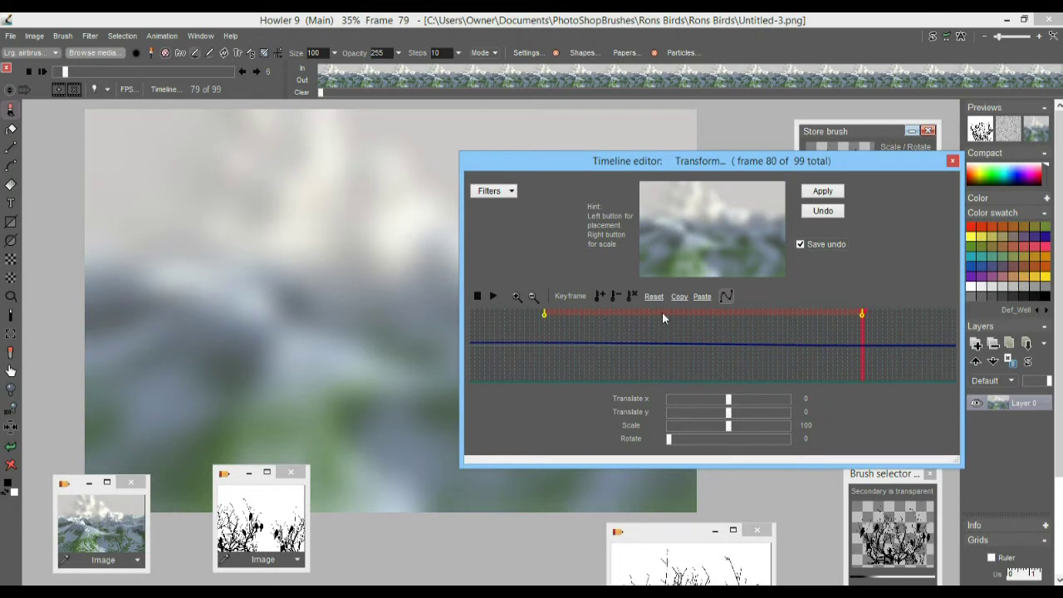
pyautogui.click(823, 191)
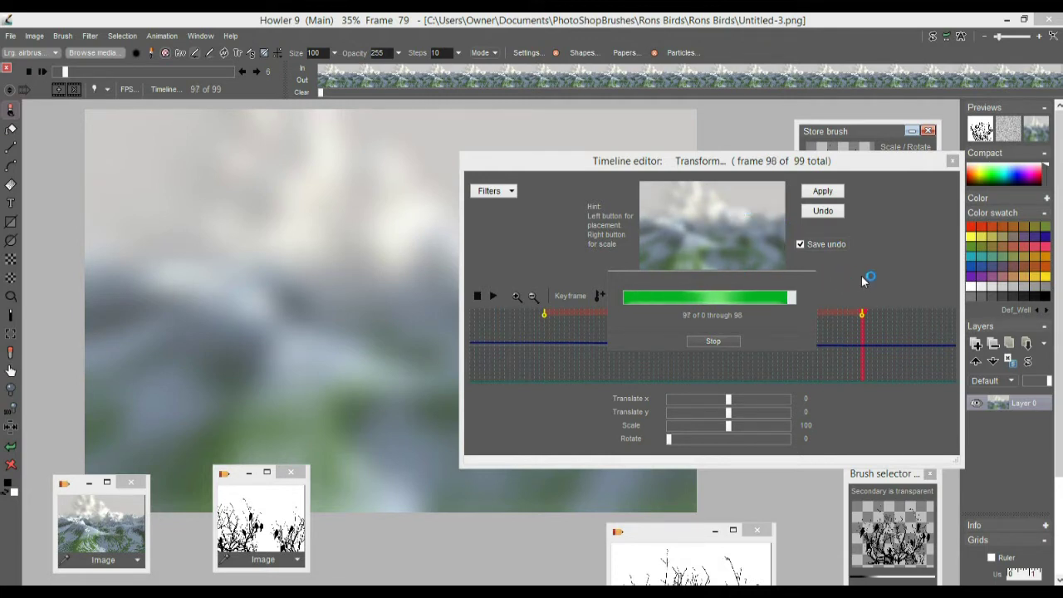
pyautogui.click(953, 161)
# Rewind, play and scrub the mountain animation to review the combined blur and scaling.
pyautogui.moveTo(64, 74); pyautogui.dragTo(52, 73)
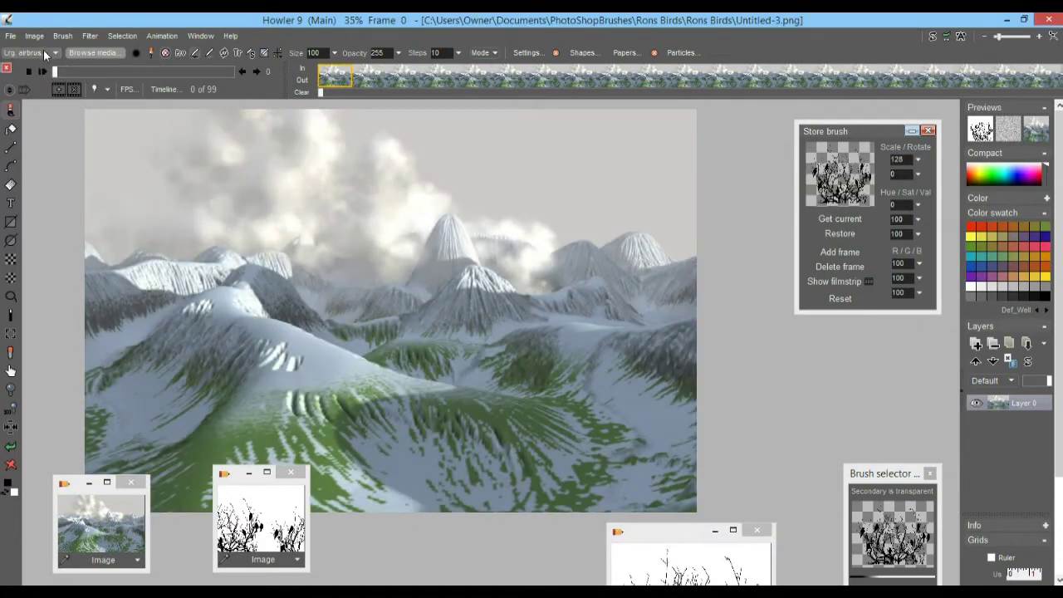
pyautogui.click(43, 72)
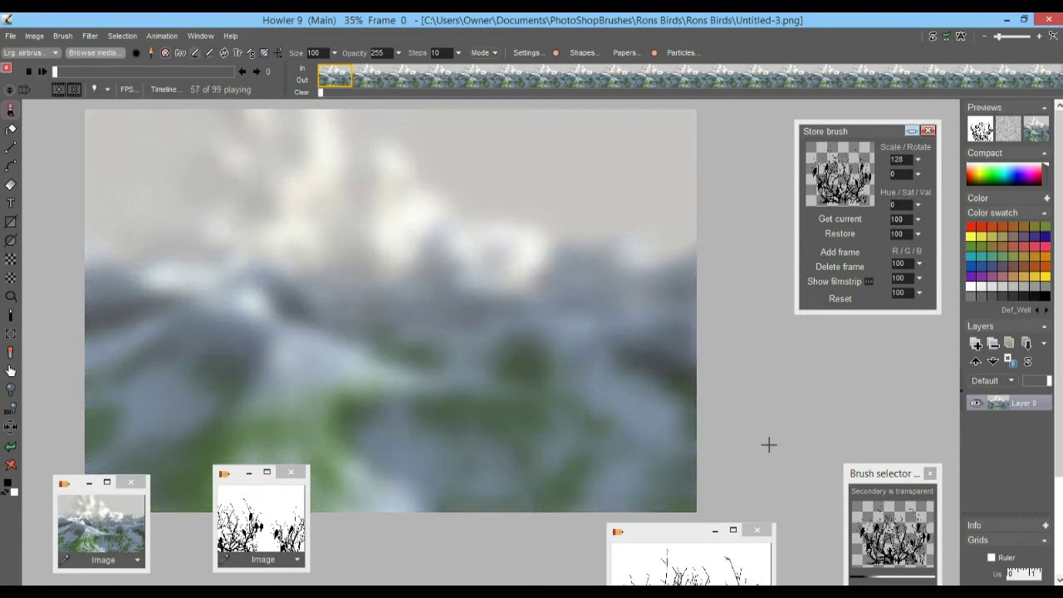
pyautogui.moveTo(54, 71); pyautogui.dragTo(98, 72)
# Store the mountain animation to disc and rewind its stored preview to the first frame.
pyautogui.click(159, 36)
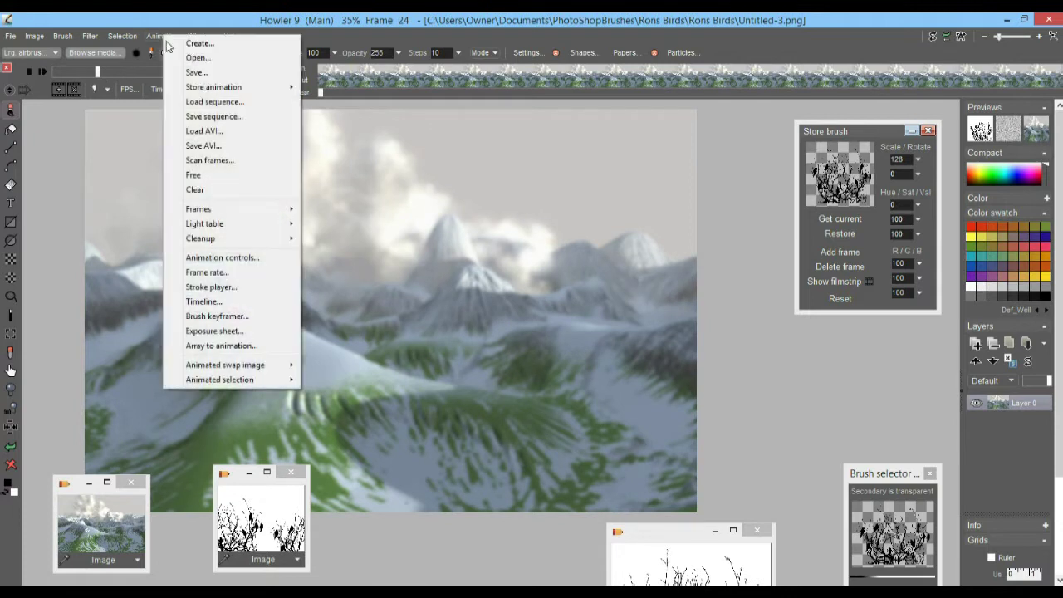
pyautogui.moveTo(205, 88)
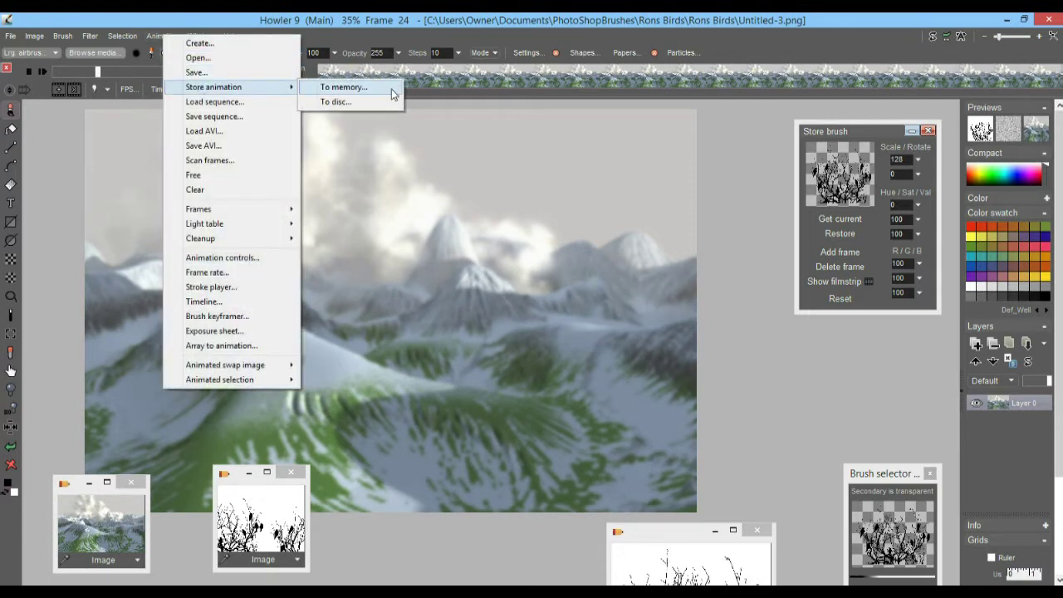
pyautogui.click(351, 105)
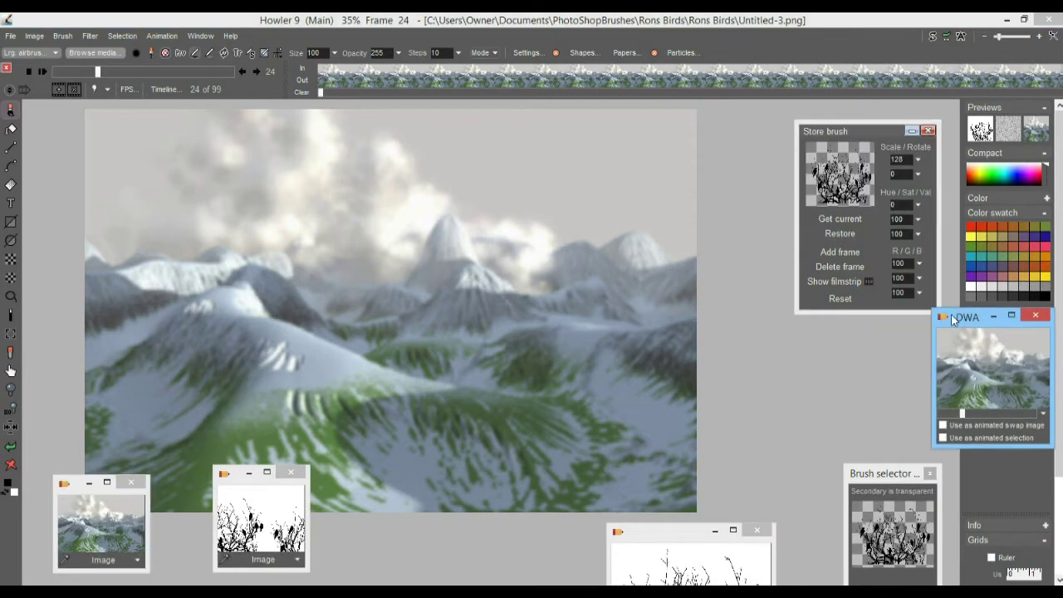
pyautogui.moveTo(968, 320)
pyautogui.mouseDown()
pyautogui.moveTo(768, 342)
pyautogui.moveTo(853, 346)
pyautogui.mouseUp()
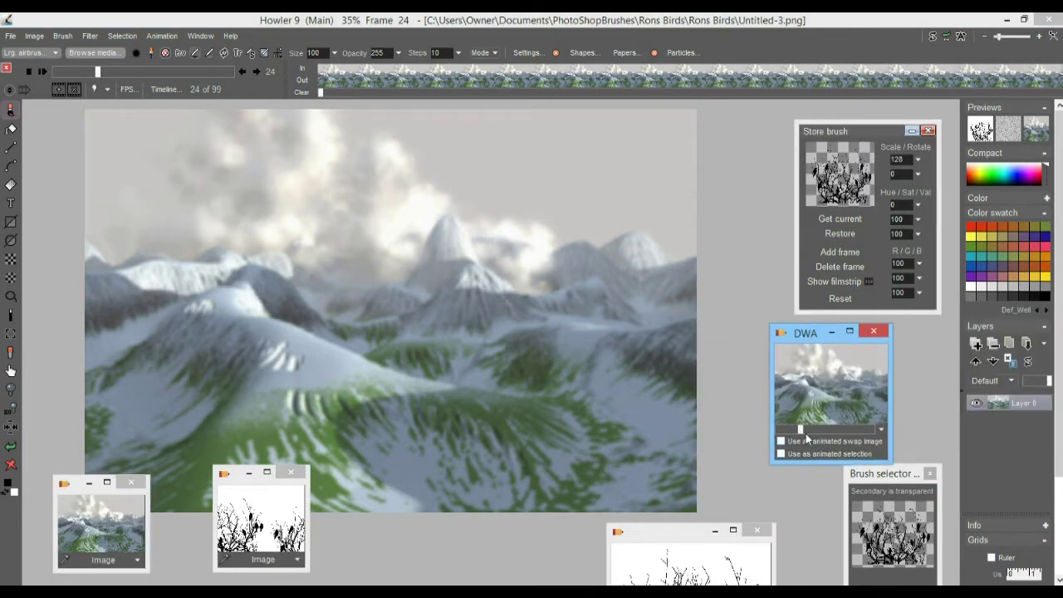
pyautogui.moveTo(776, 430); pyautogui.dragTo(898, 420)
# Load the stored bird-and-branches image and create a 99-frame, 30 fps animation from it, freeing the existing animation.
pyautogui.click(257, 514)
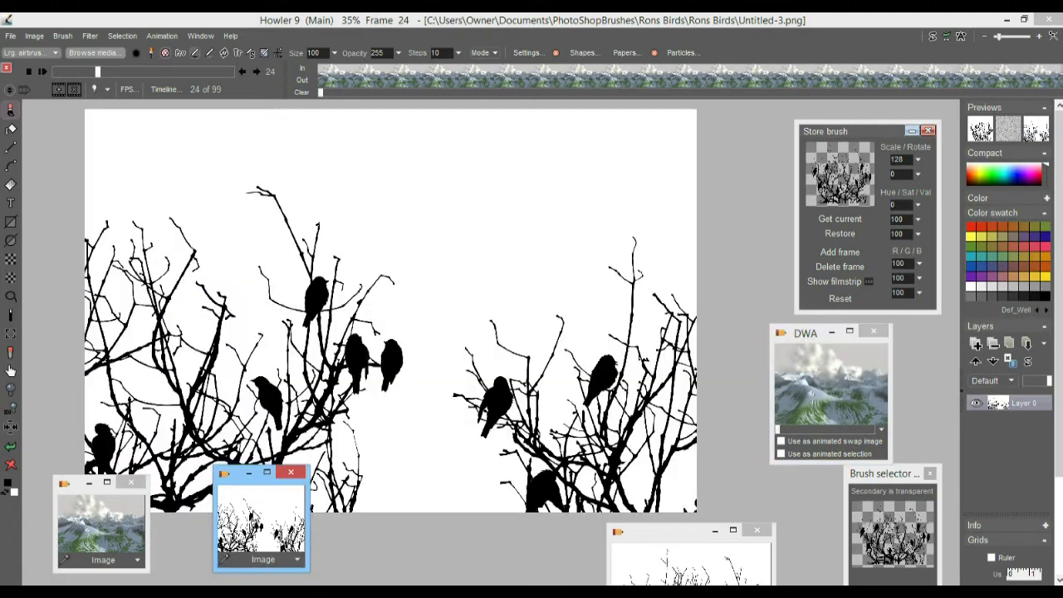
pyautogui.click(161, 37)
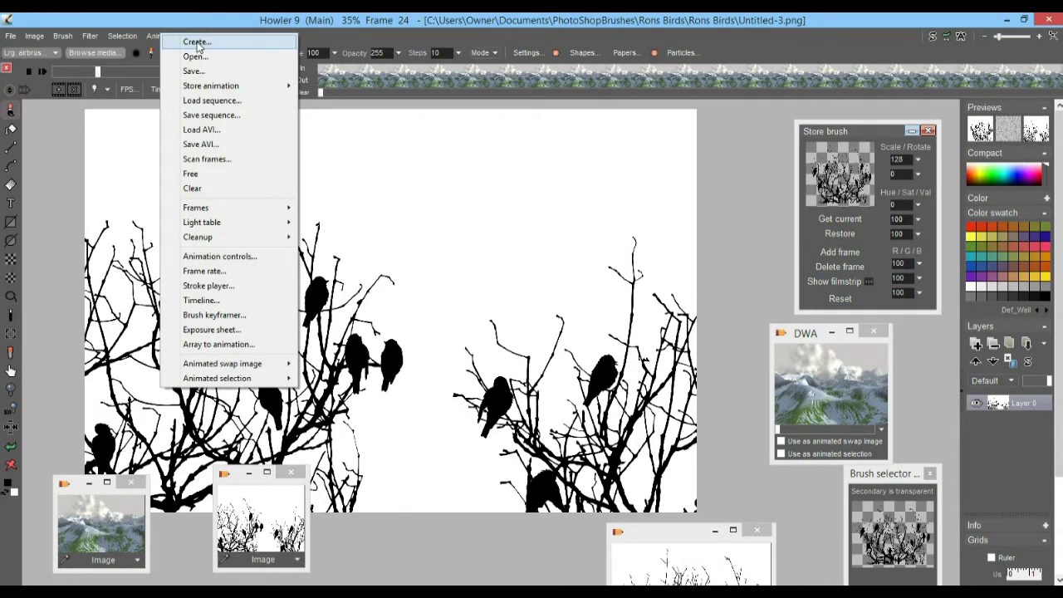
pyautogui.click(197, 44)
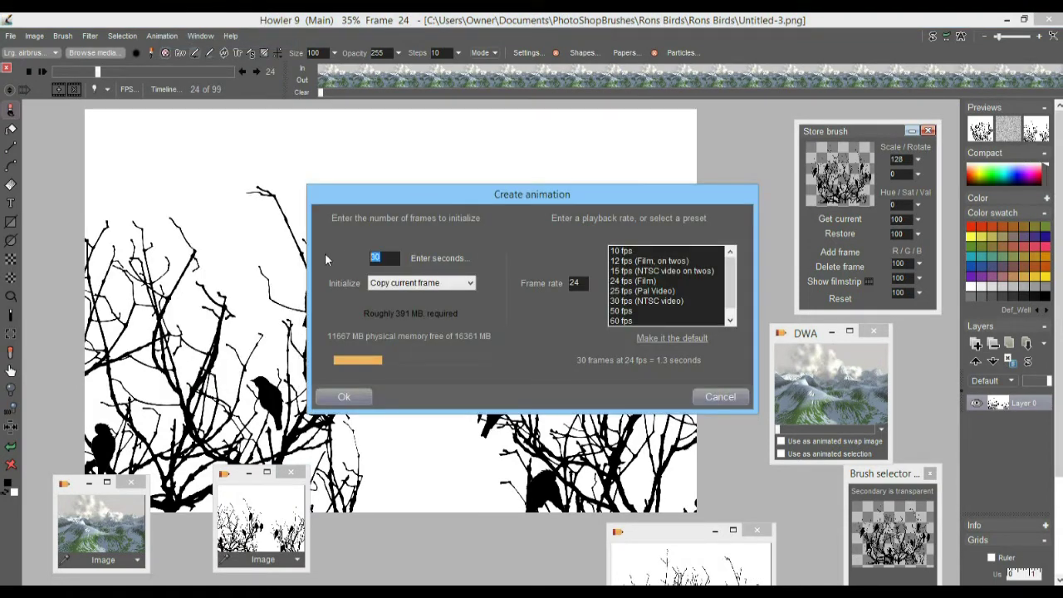
pyautogui.write('99')
pyautogui.click(653, 302)
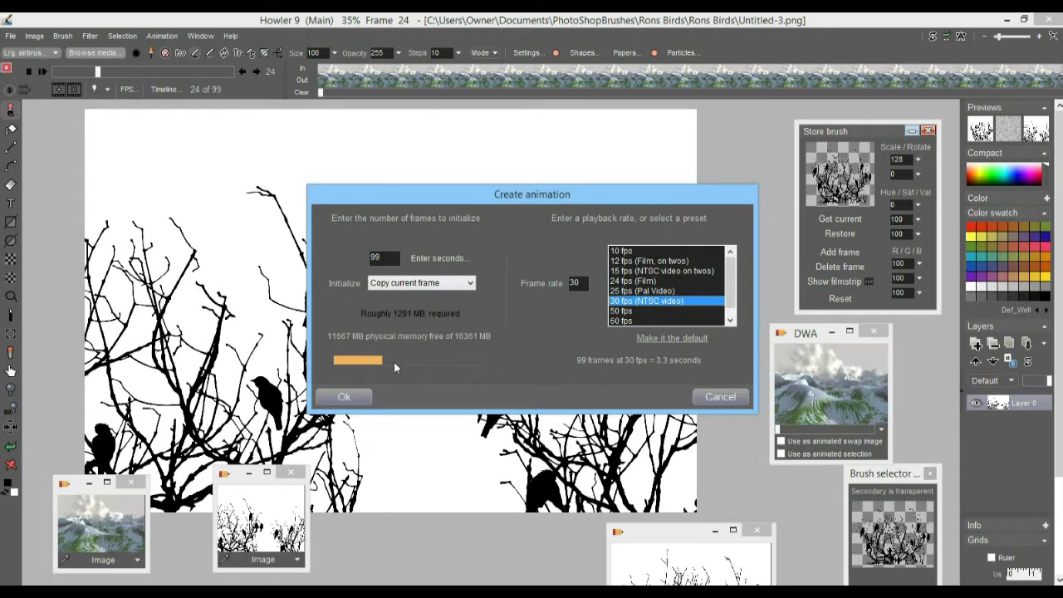
pyautogui.click(345, 397)
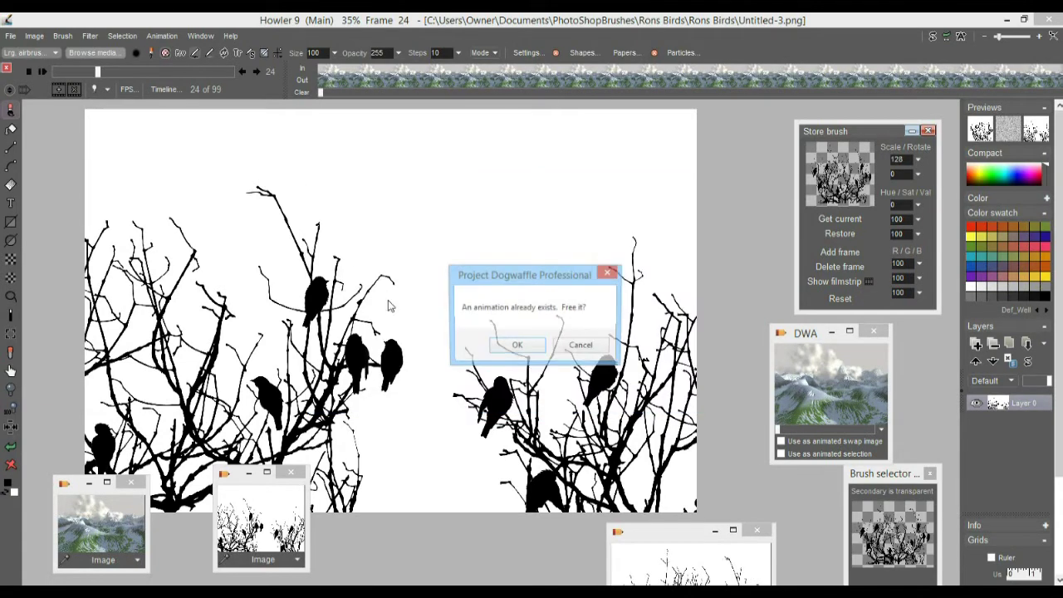
pyautogui.click(509, 347)
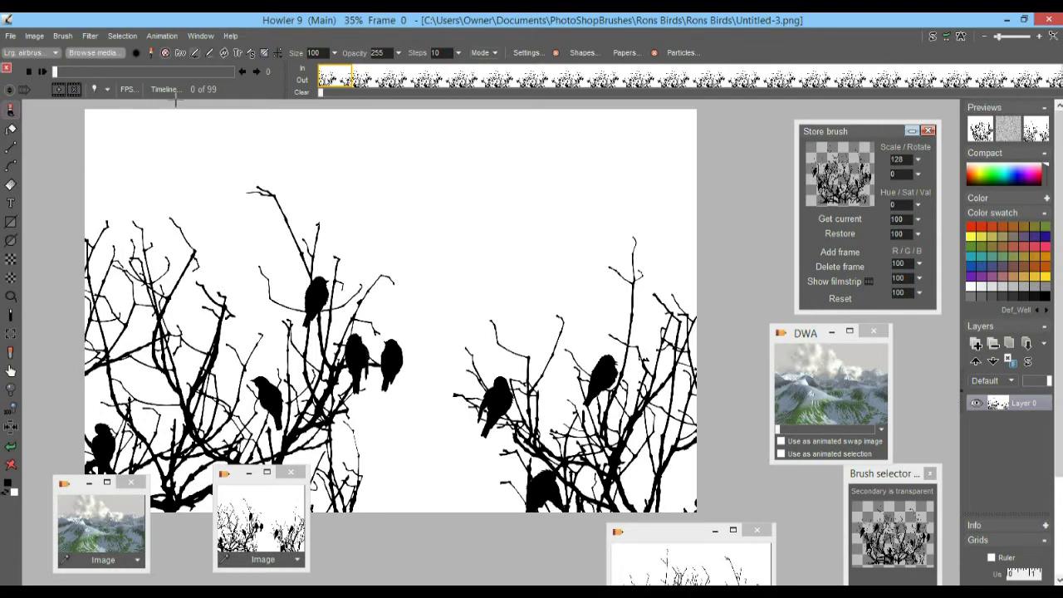
# Open the timeline editor with the Gaussian blur filter and add a keyframe near the start with blur 32.
pyautogui.click(164, 89)
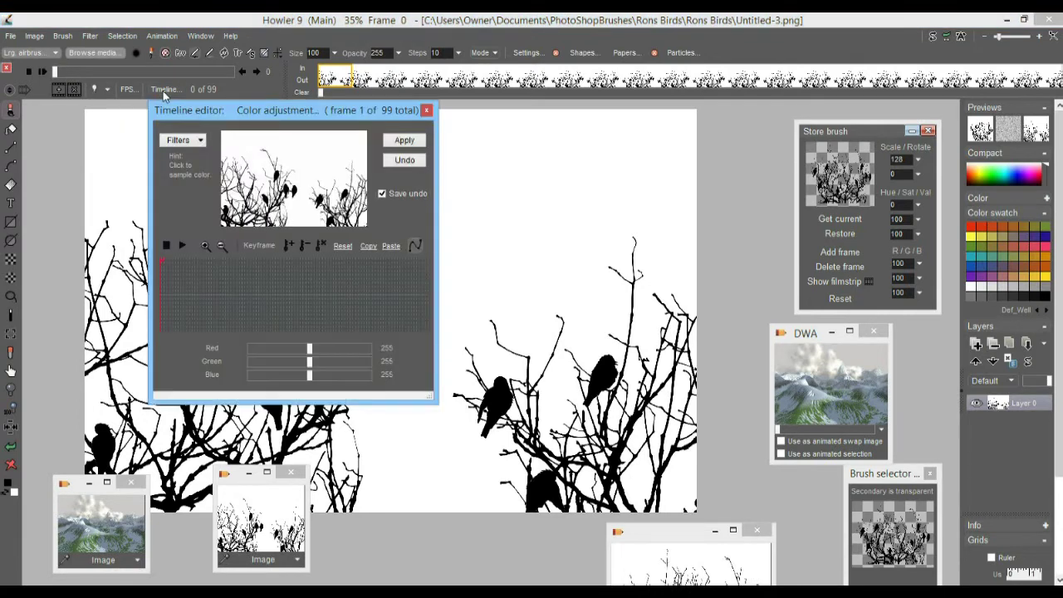
pyautogui.click(198, 142)
pyautogui.scroll(-6, 357, 297)
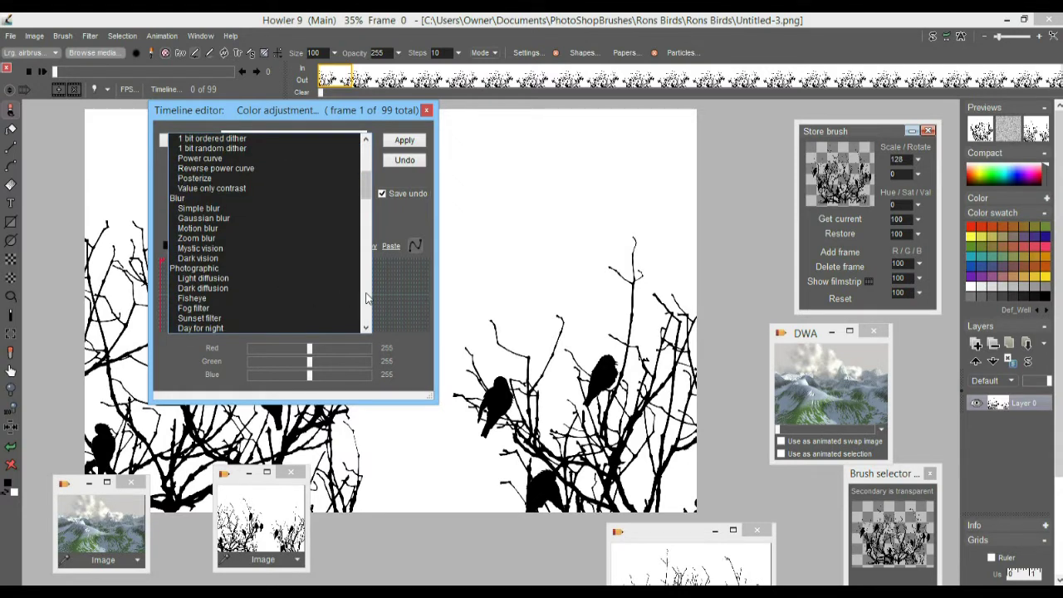
pyautogui.click(207, 218)
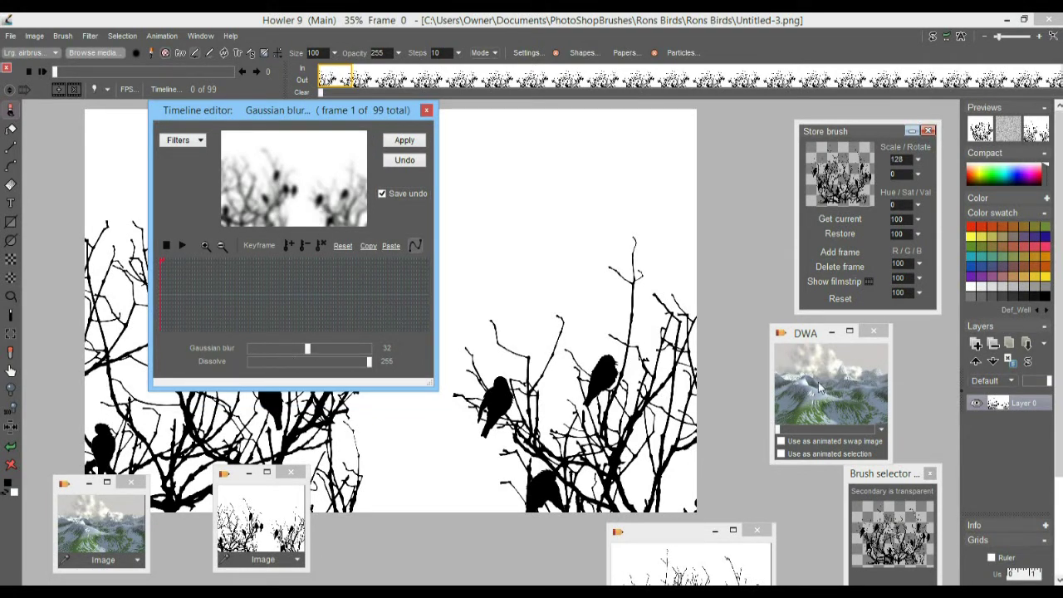
pyautogui.press('space')
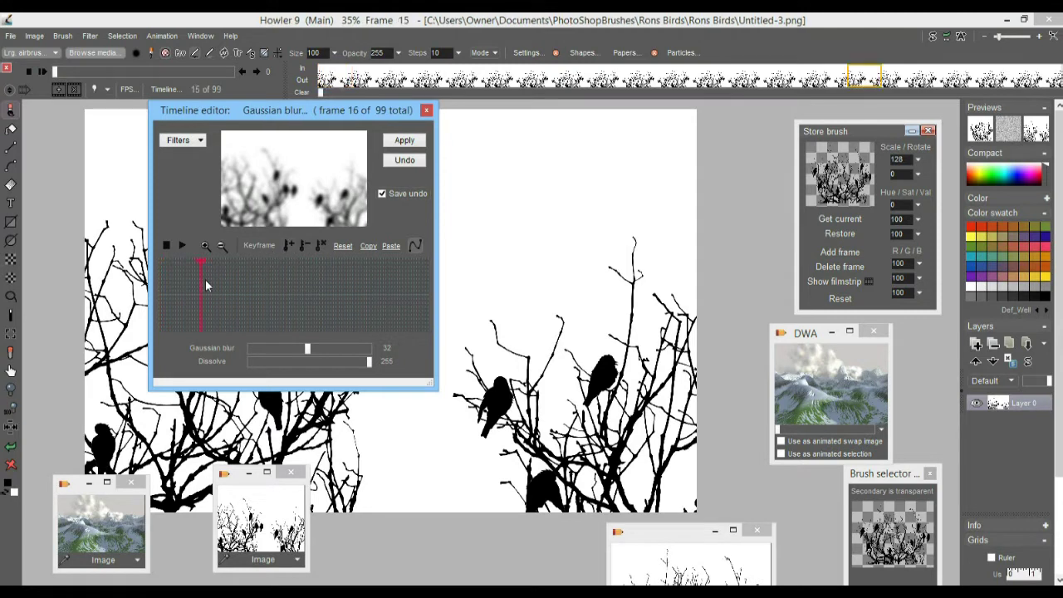
pyautogui.click(290, 245)
# Add a keyframe at frame 81 with Gaussian blur set to 2, and apply the blur to the silhouette animation.
pyautogui.moveTo(331, 278); pyautogui.dragTo(381, 285)
pyautogui.moveTo(307, 348); pyautogui.dragTo(228, 344)
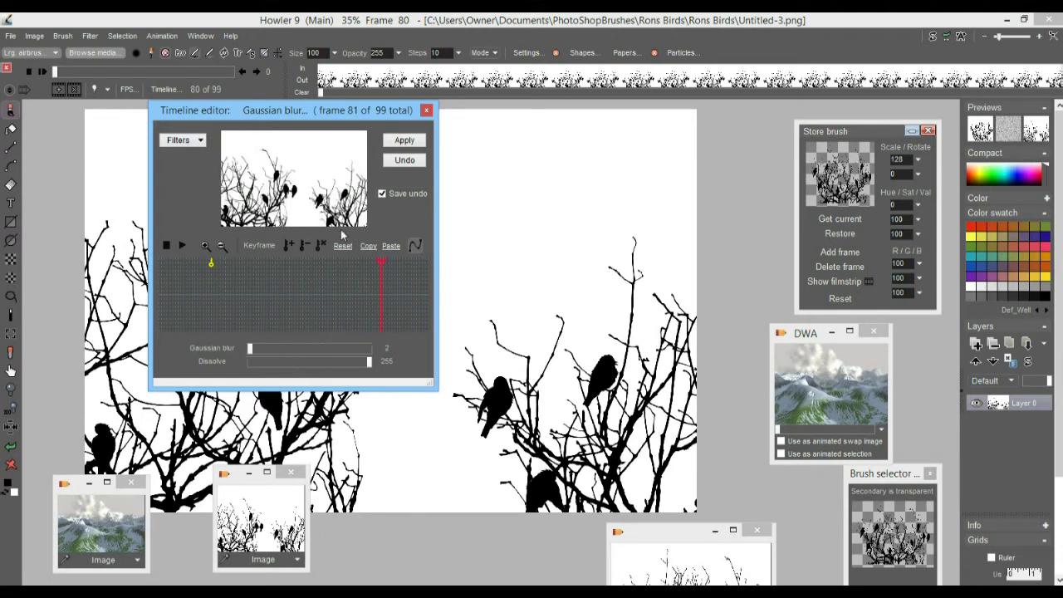
pyautogui.click(289, 245)
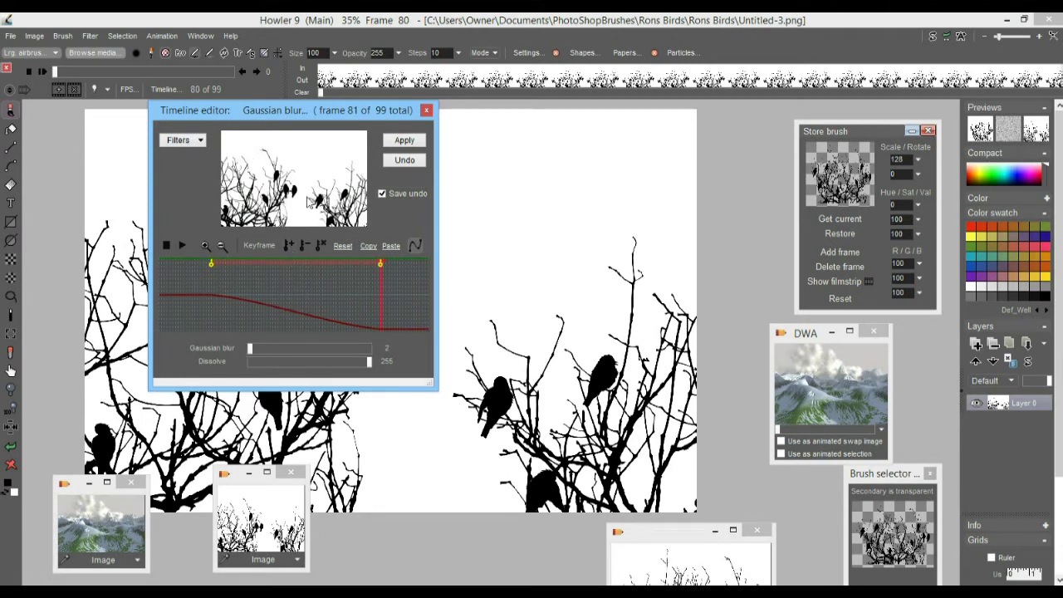
pyautogui.click(405, 141)
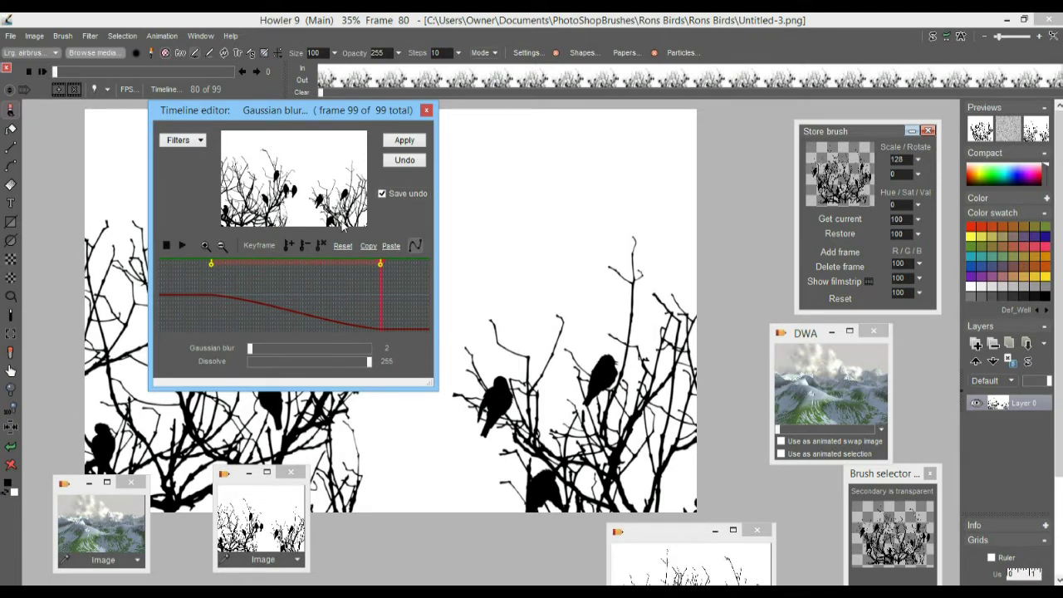
# Scrub the silhouette animation to check the blur transition, moving the timeline editor clear of the branches.
pyautogui.click(198, 142)
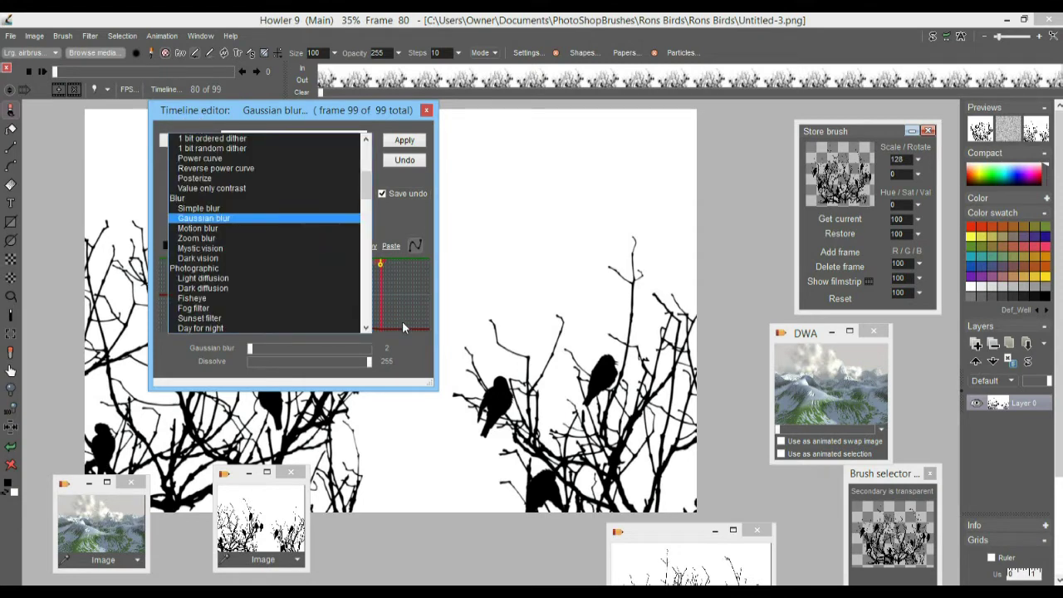
pyautogui.click(411, 279)
pyautogui.moveTo(63, 71); pyautogui.dragTo(233, 72)
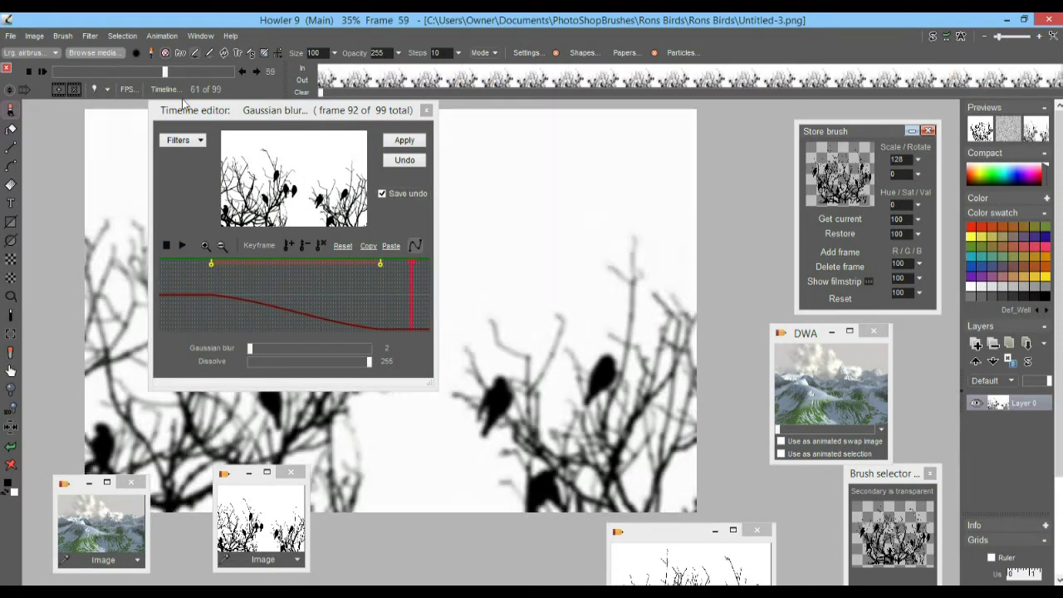
pyautogui.moveTo(204, 112); pyautogui.dragTo(628, 132)
pyautogui.moveTo(713, 299); pyautogui.dragTo(695, 306)
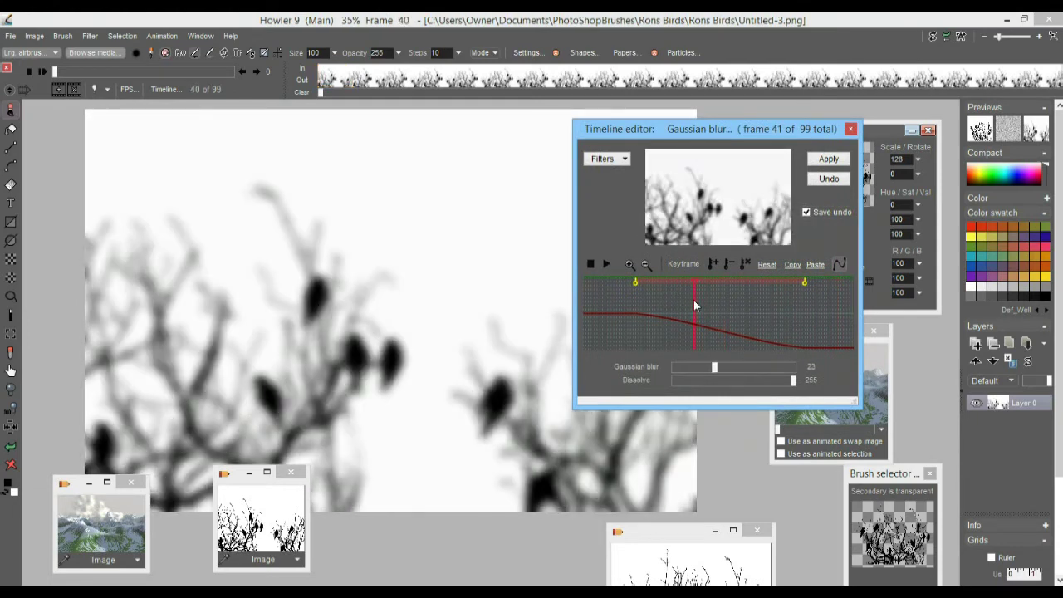
# Switch the timeline editor's filter to Transform and add a keyframe at frame 21 with scale 100.
pyautogui.click(615, 162)
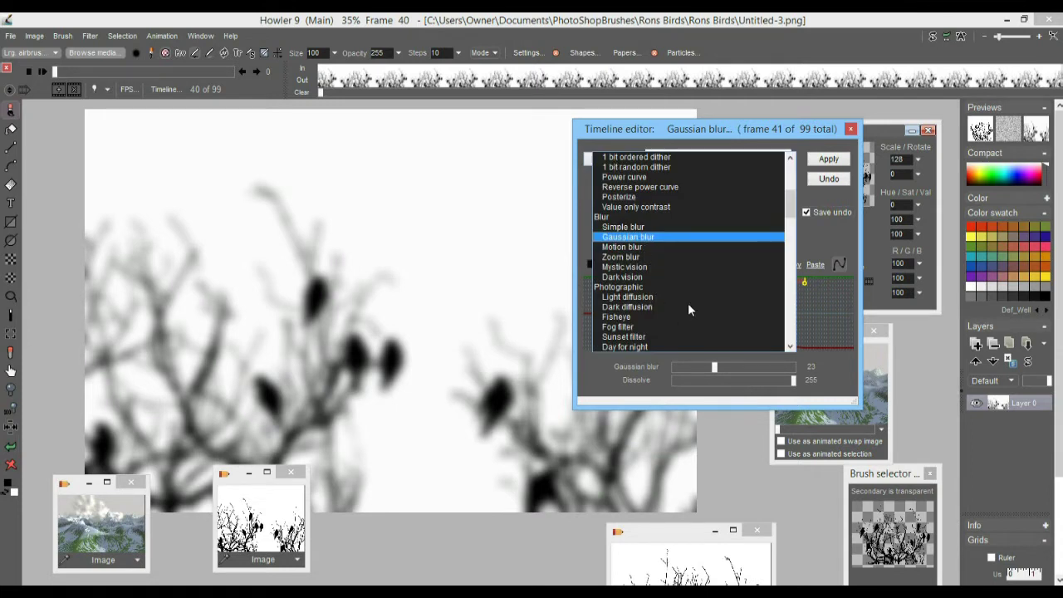
pyautogui.scroll(-6, 784, 309)
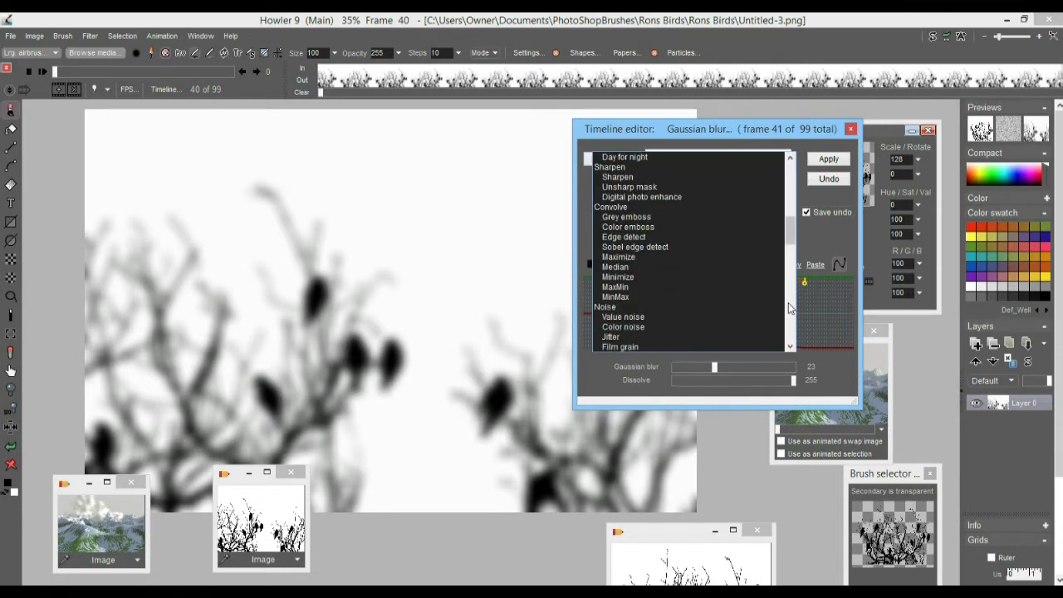
pyautogui.click(790, 308)
pyautogui.click(635, 186)
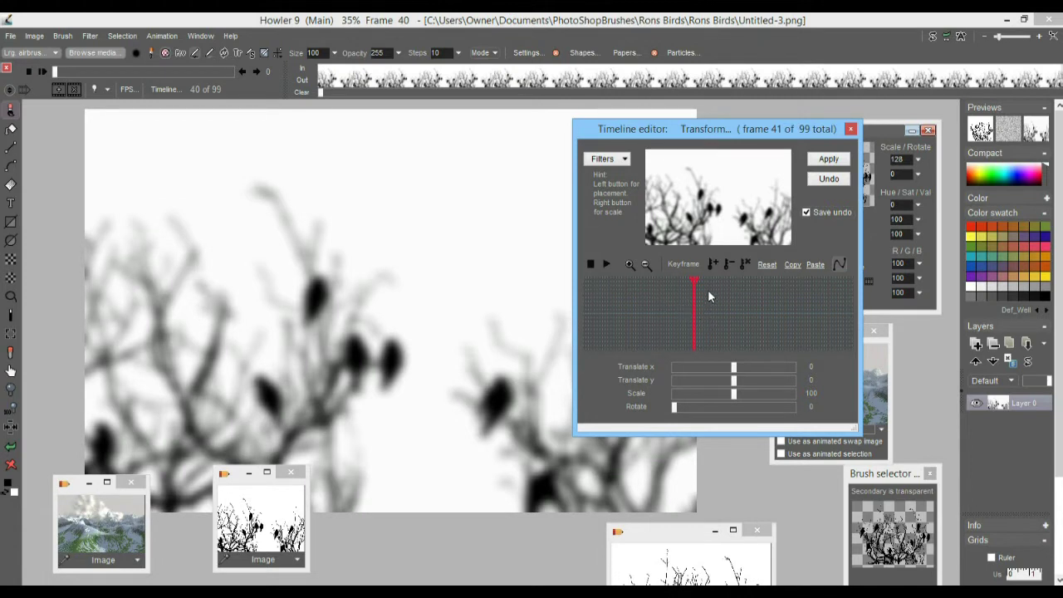
pyautogui.moveTo(711, 285); pyautogui.dragTo(638, 311)
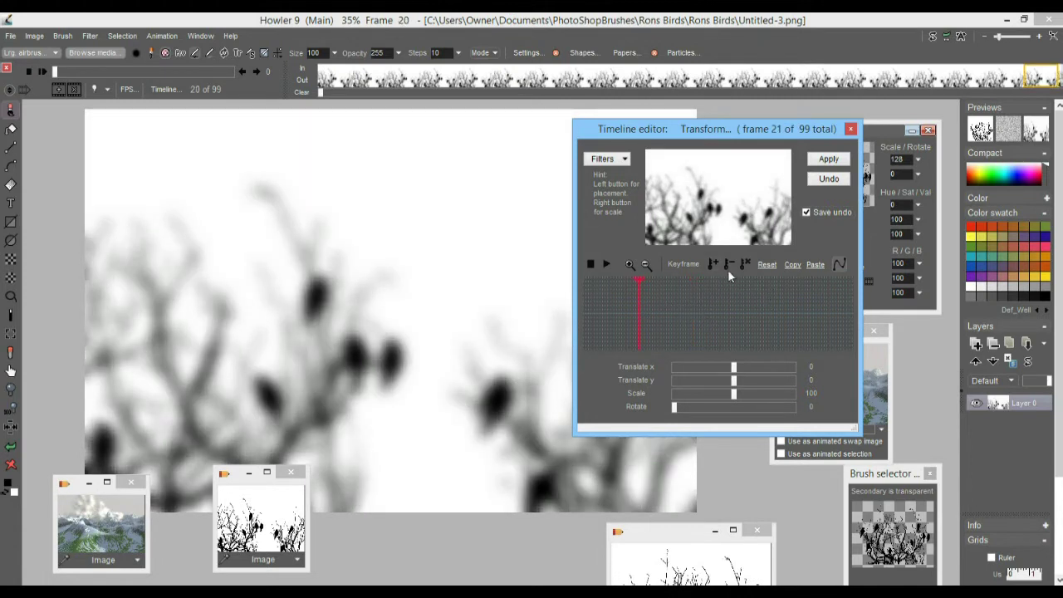
# Add a Transform keyframe at frame 77 with translate x -4, translate y 13 and scale 103, and apply it to the animation.
pyautogui.click(796, 306)
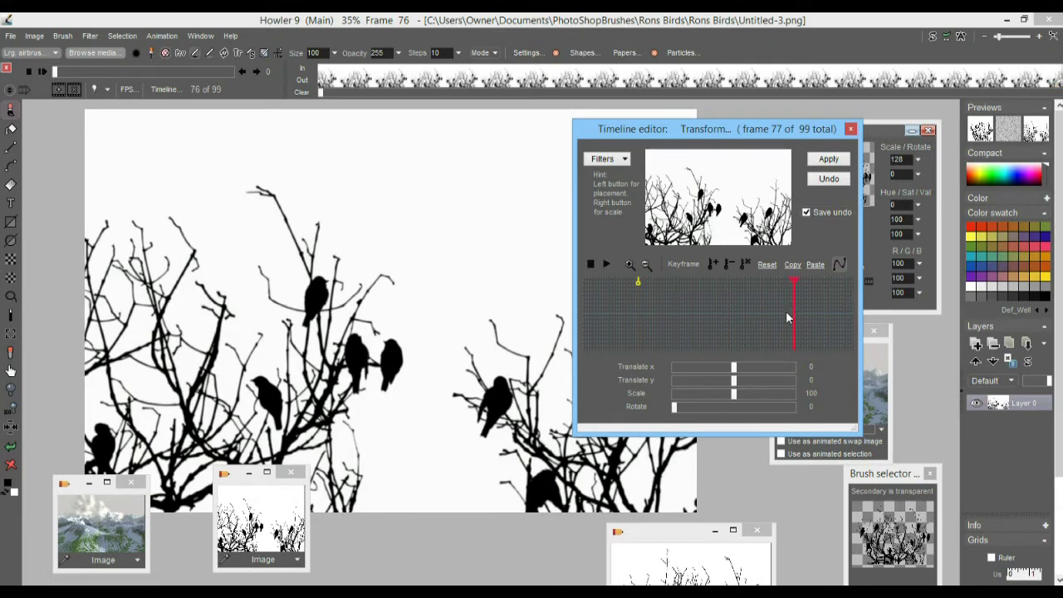
pyautogui.moveTo(734, 393); pyautogui.dragTo(736, 396)
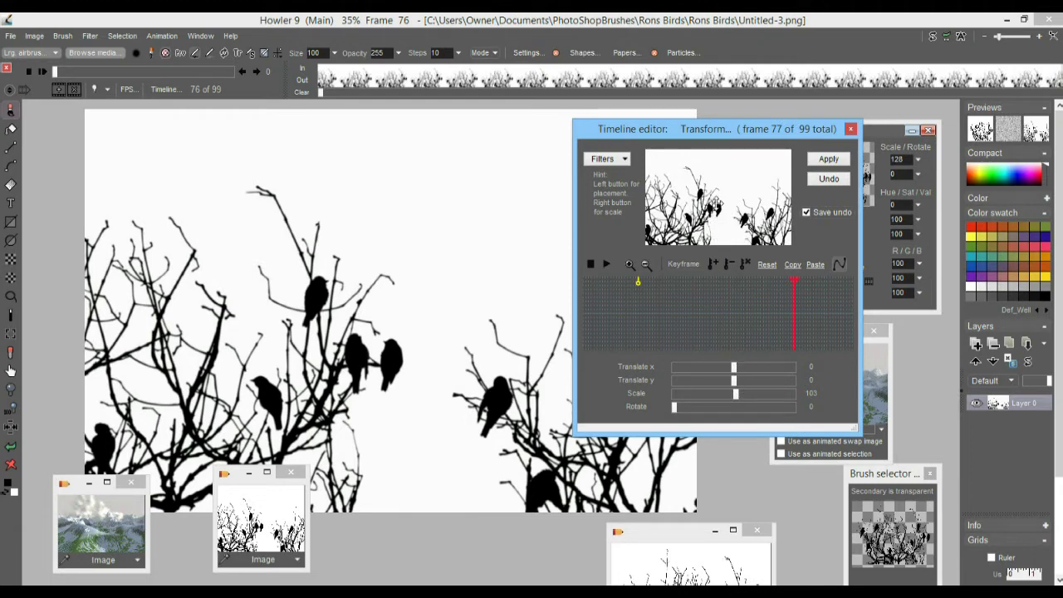
pyautogui.moveTo(718, 204); pyautogui.dragTo(719, 196)
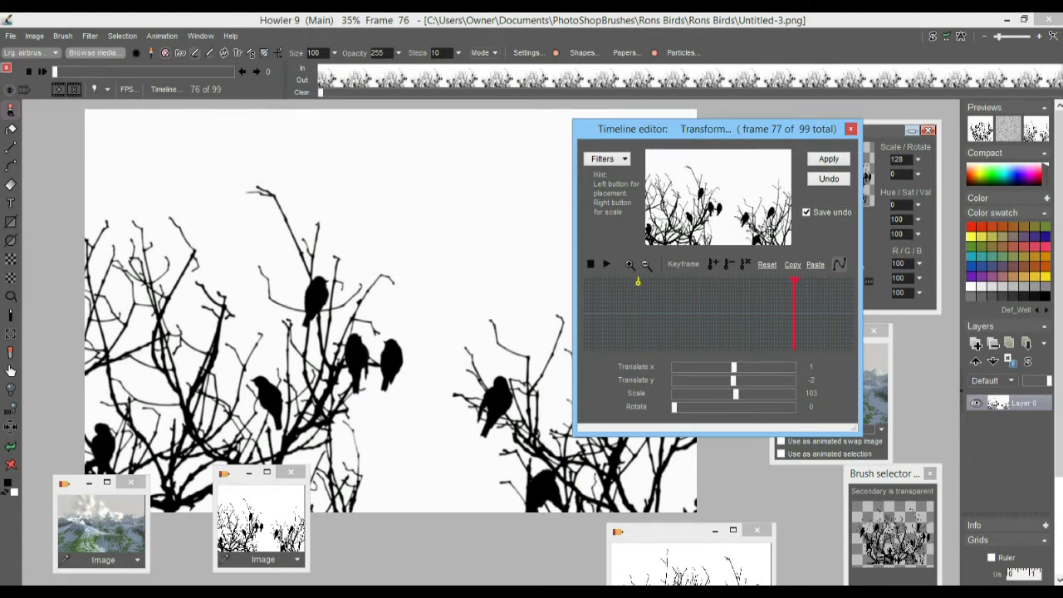
pyautogui.moveTo(732, 211); pyautogui.dragTo(716, 203)
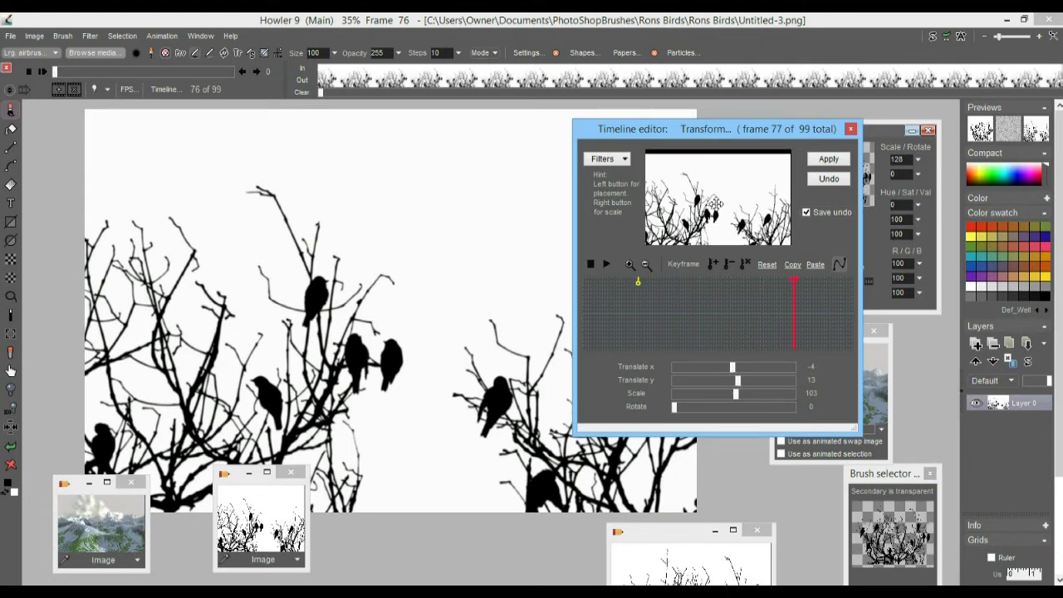
pyautogui.click(714, 263)
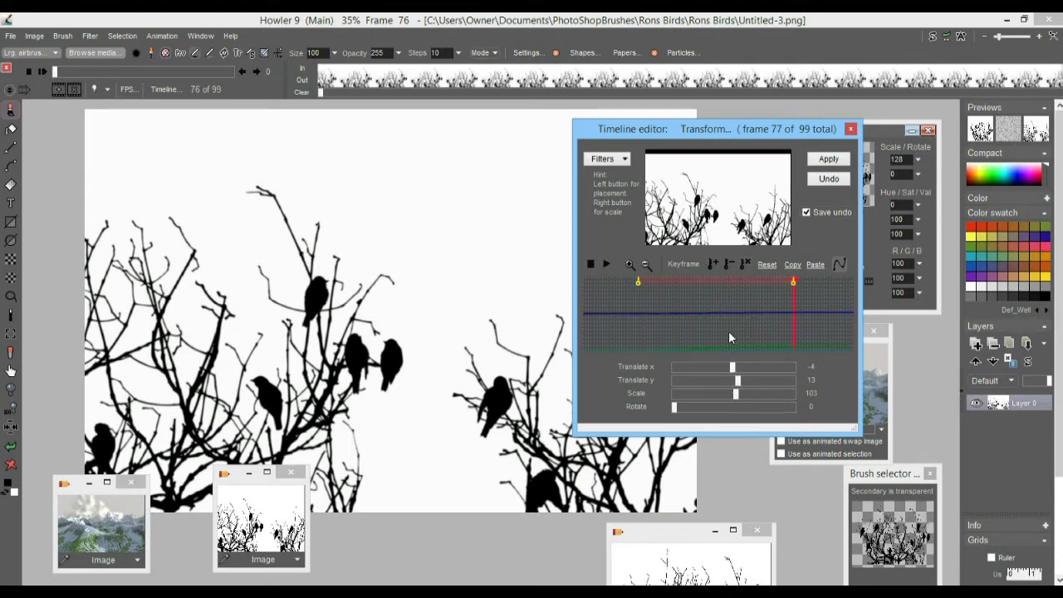
pyautogui.click(833, 160)
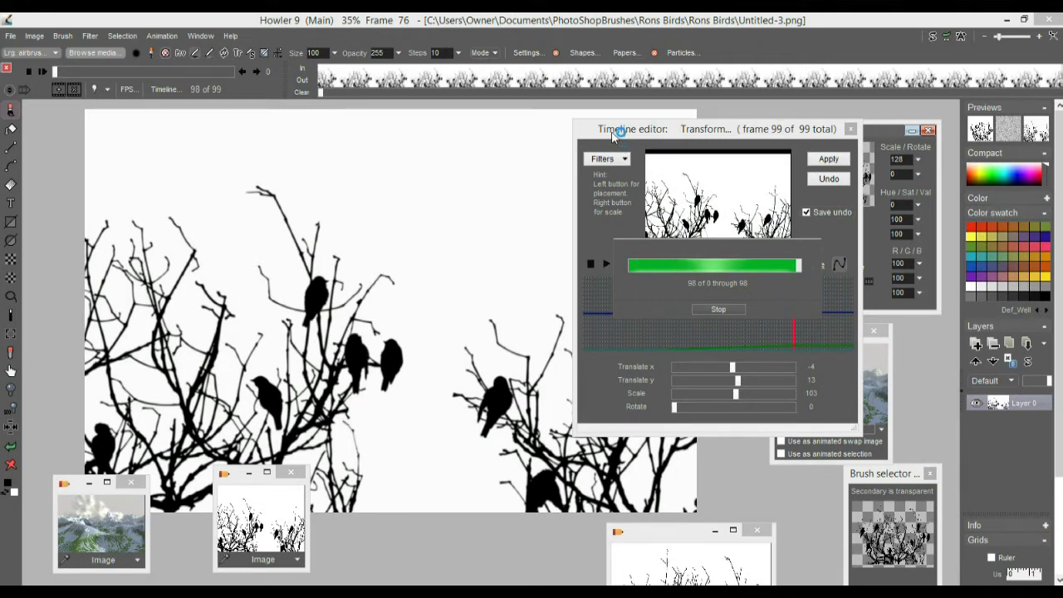
# Undo the applied transform and delete its late keyframe from the timeline editor, clearing the editor off the artwork.
pyautogui.moveTo(611, 131); pyautogui.dragTo(738, 149)
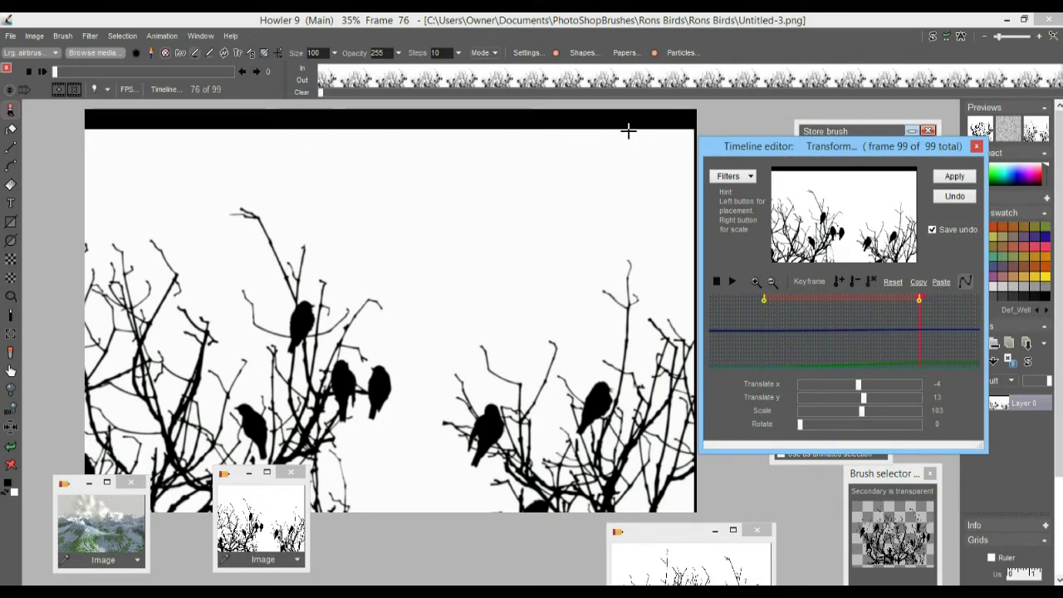
pyautogui.click(951, 196)
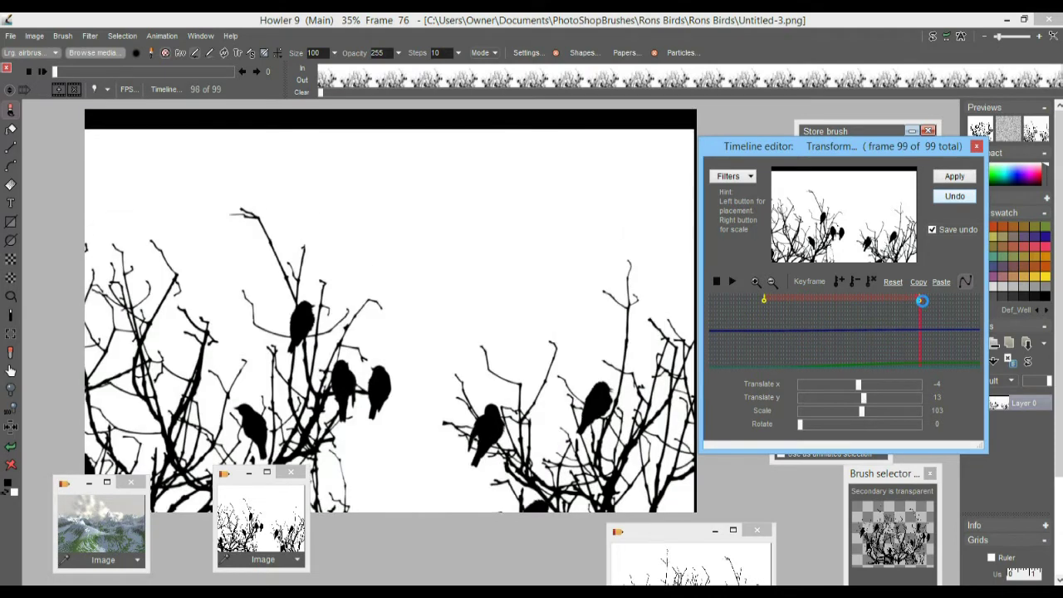
pyautogui.moveTo(920, 302); pyautogui.dragTo(917, 304)
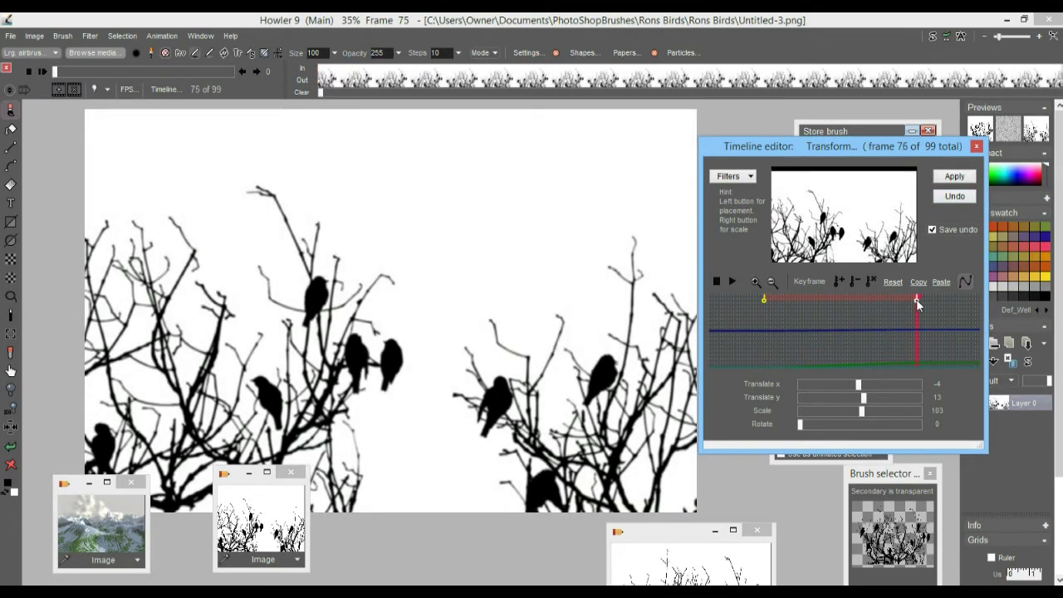
pyautogui.click(855, 280)
# Reset the transform values, add a keyframe at frame 79 with scale 107, and apply it to the silhouette animation.
pyautogui.click(764, 299)
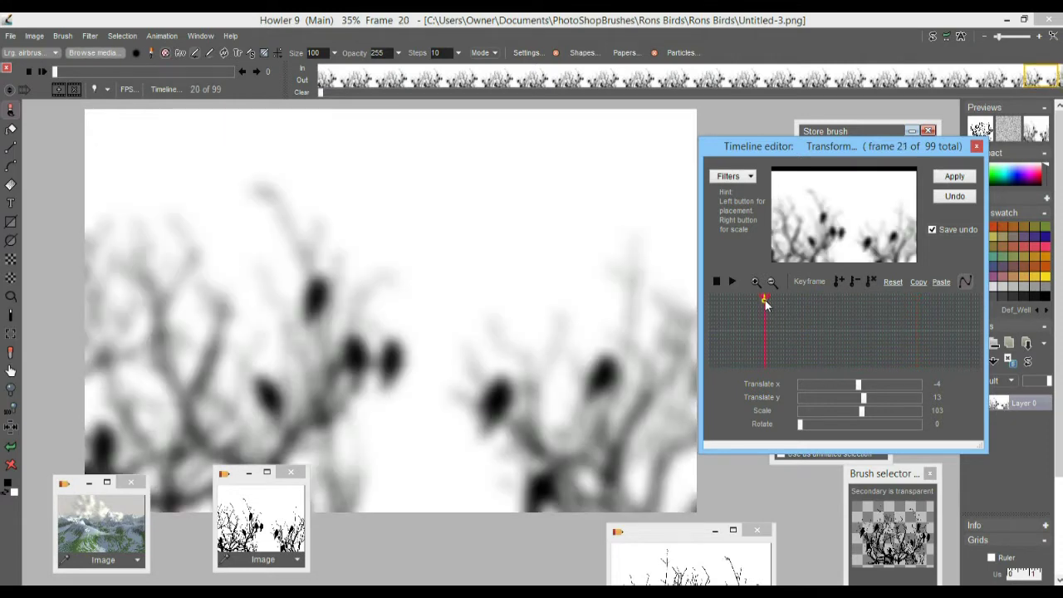
pyautogui.click(918, 305)
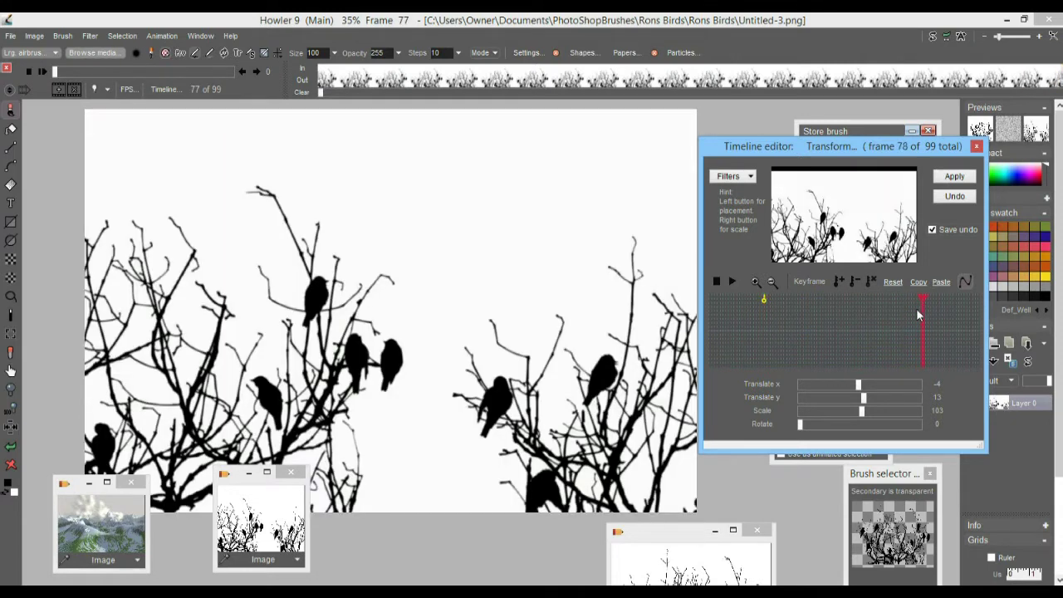
pyautogui.click(893, 282)
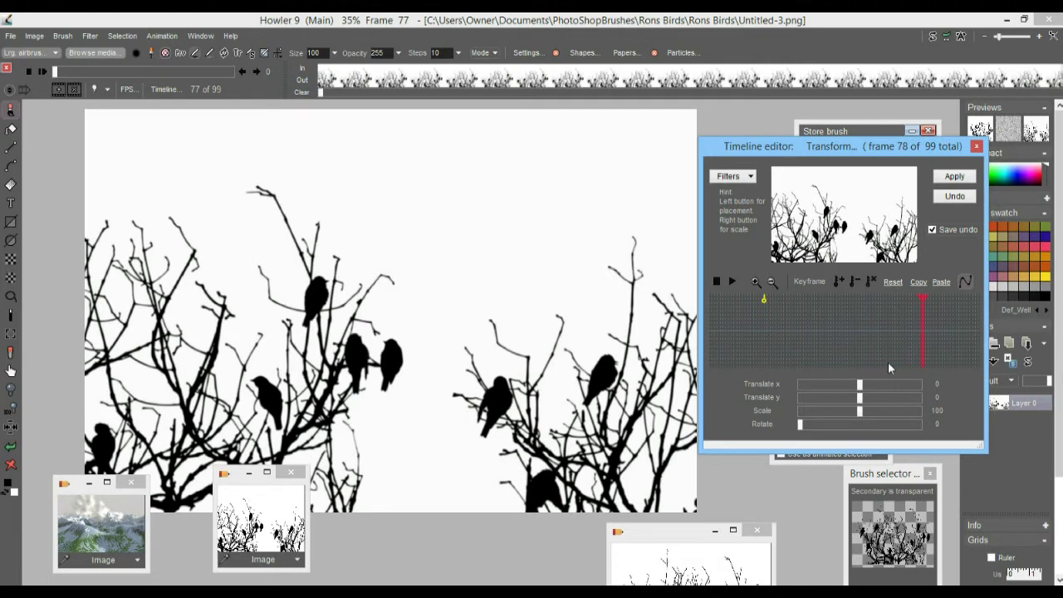
pyautogui.click(924, 308)
pyautogui.moveTo(862, 415); pyautogui.dragTo(864, 412)
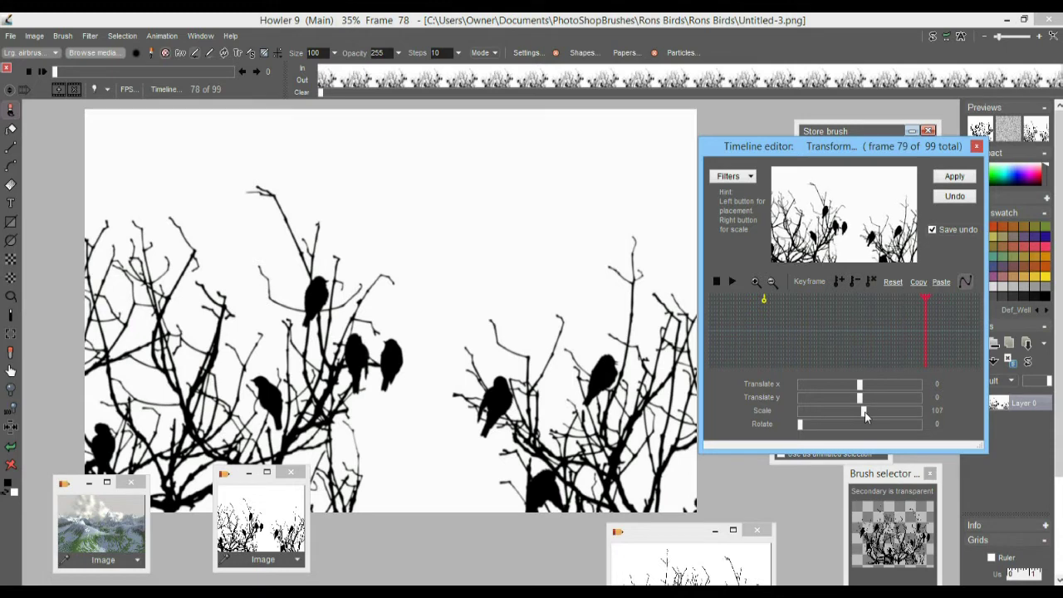
pyautogui.click(839, 283)
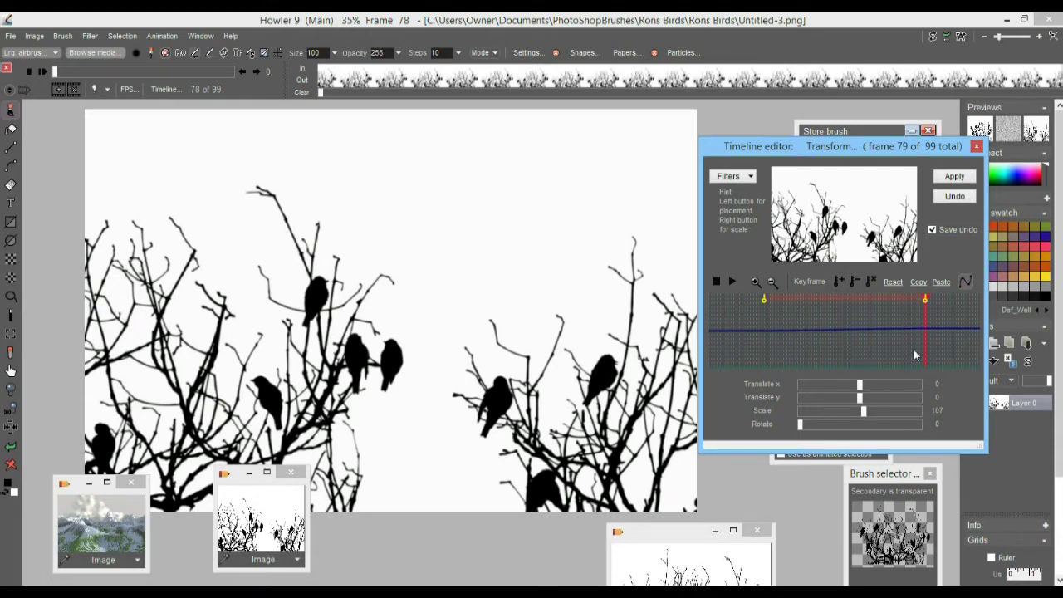
pyautogui.click(953, 180)
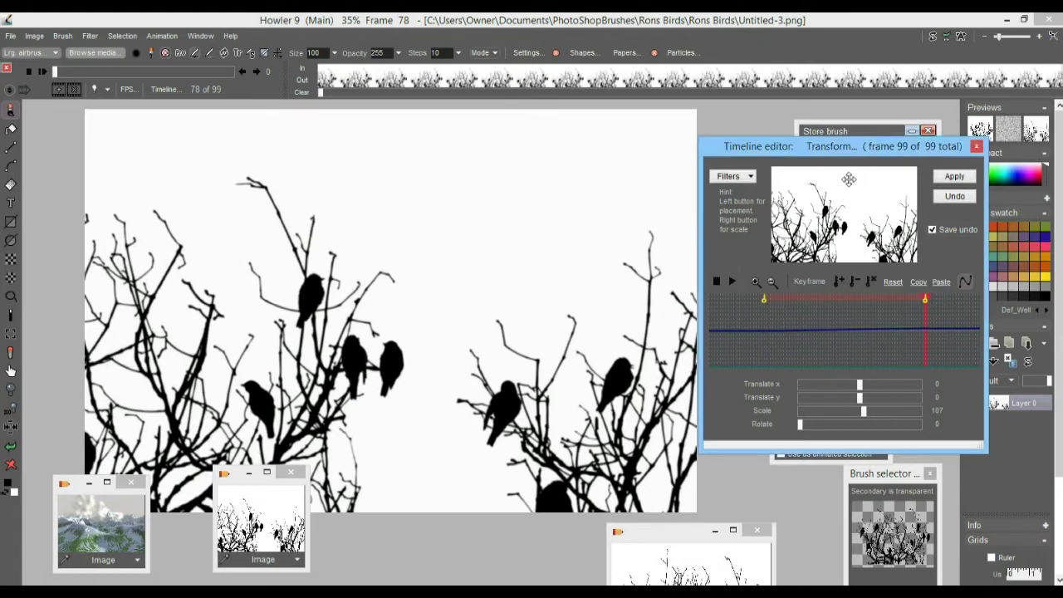
# Close the timeline editor and play and scrub the silhouette animation to check its combined blur and scaling.
pyautogui.click(978, 146)
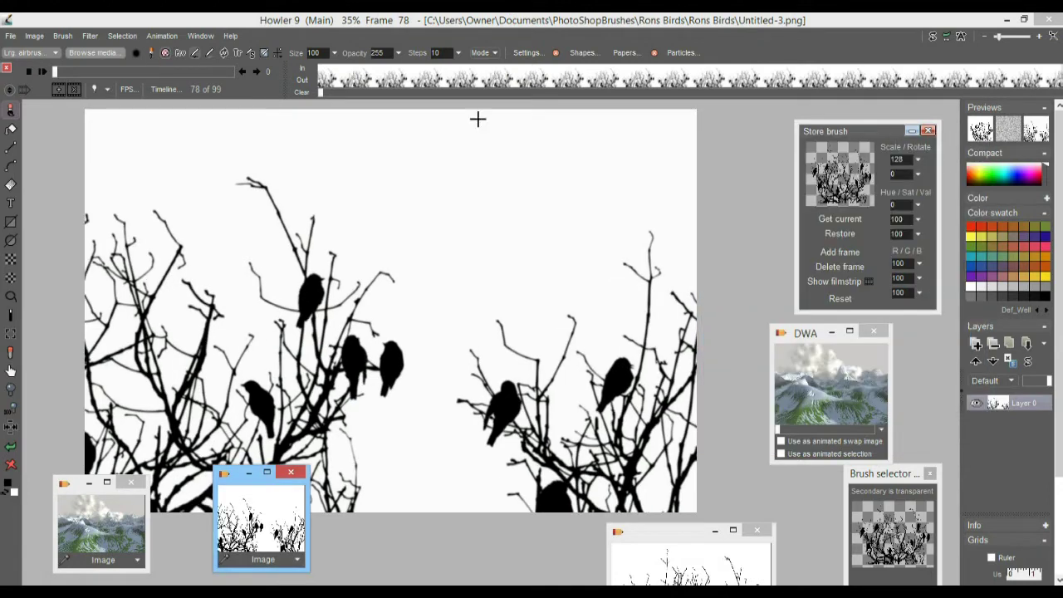
pyautogui.click(42, 71)
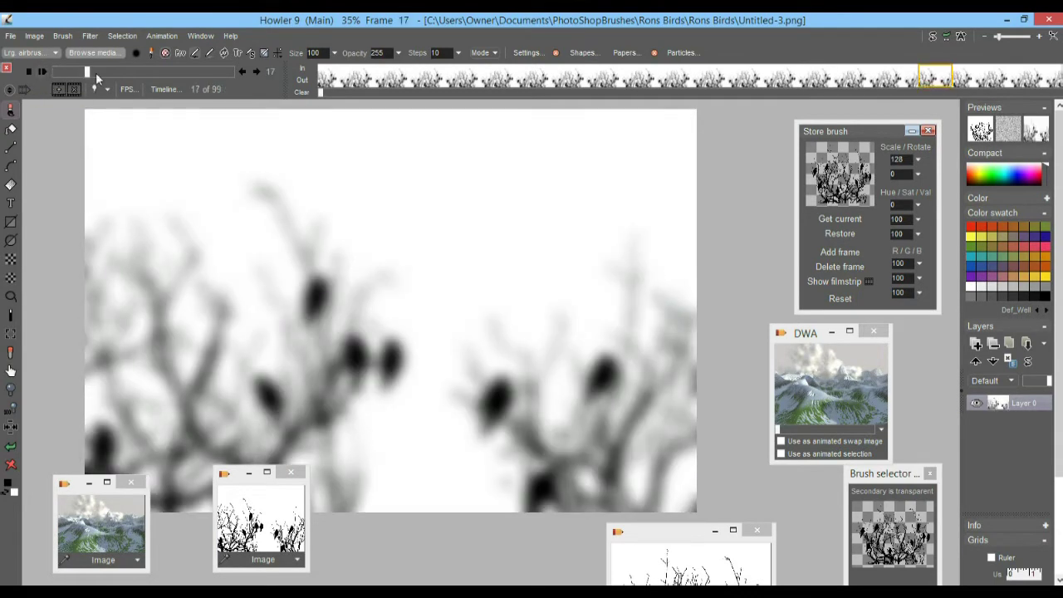
pyautogui.click(56, 73)
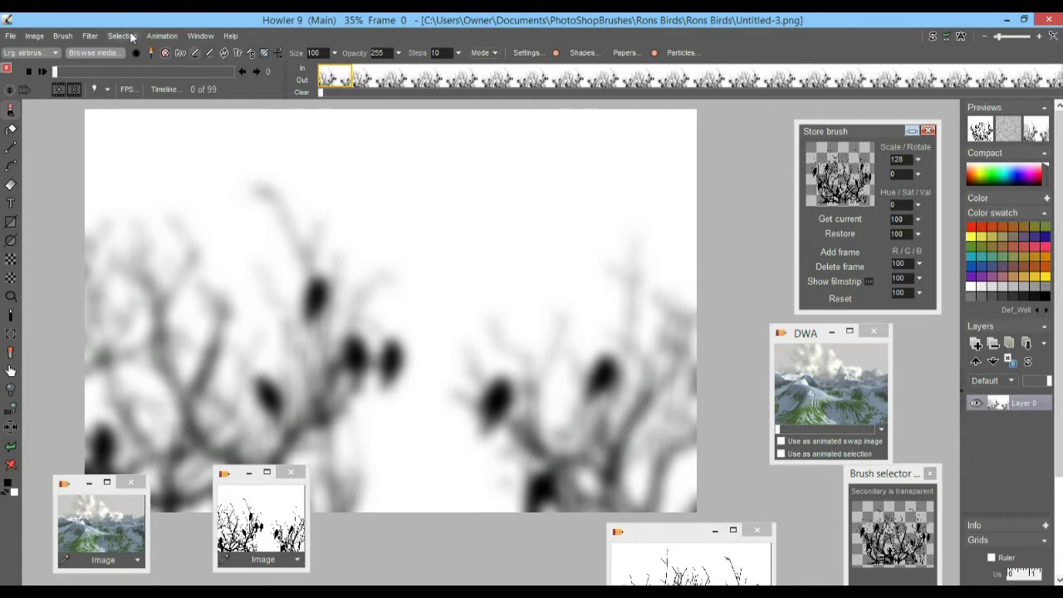
pyautogui.moveTo(96, 72)
pyautogui.mouseDown()
pyautogui.moveTo(195, 65)
pyautogui.moveTo(84, 72)
pyautogui.mouseUp()
# Store the silhouette animation to disc and place its stored-animation window beside the mountain one.
pyautogui.click(169, 36)
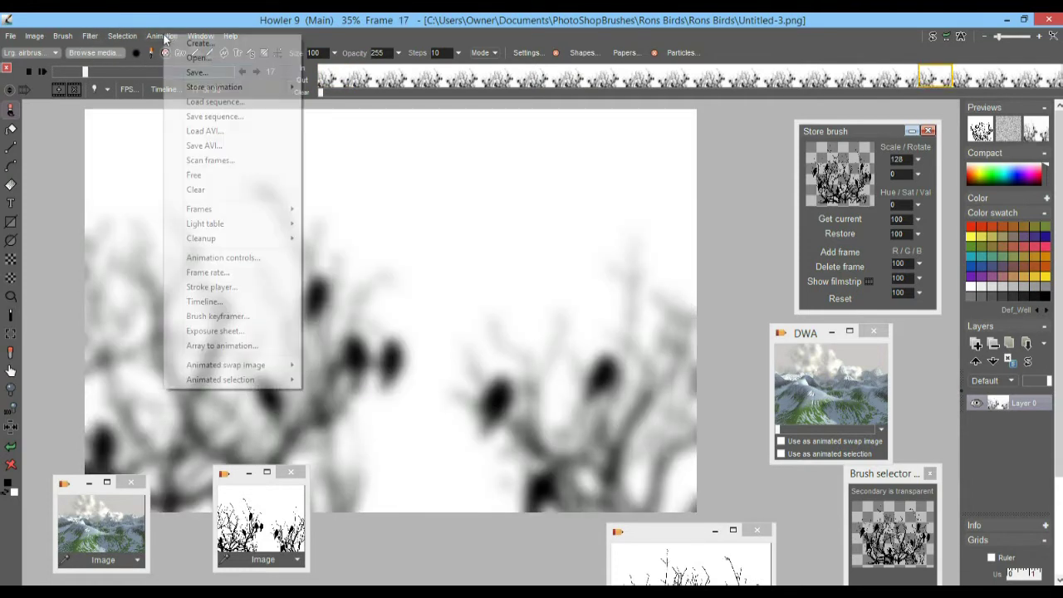
pyautogui.moveTo(284, 87)
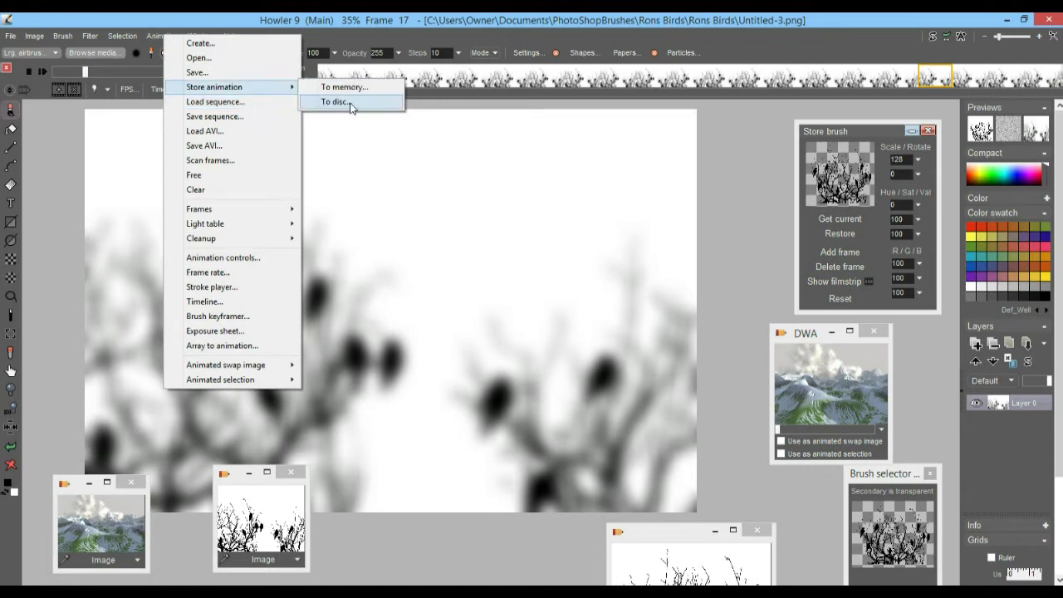
pyautogui.click(337, 104)
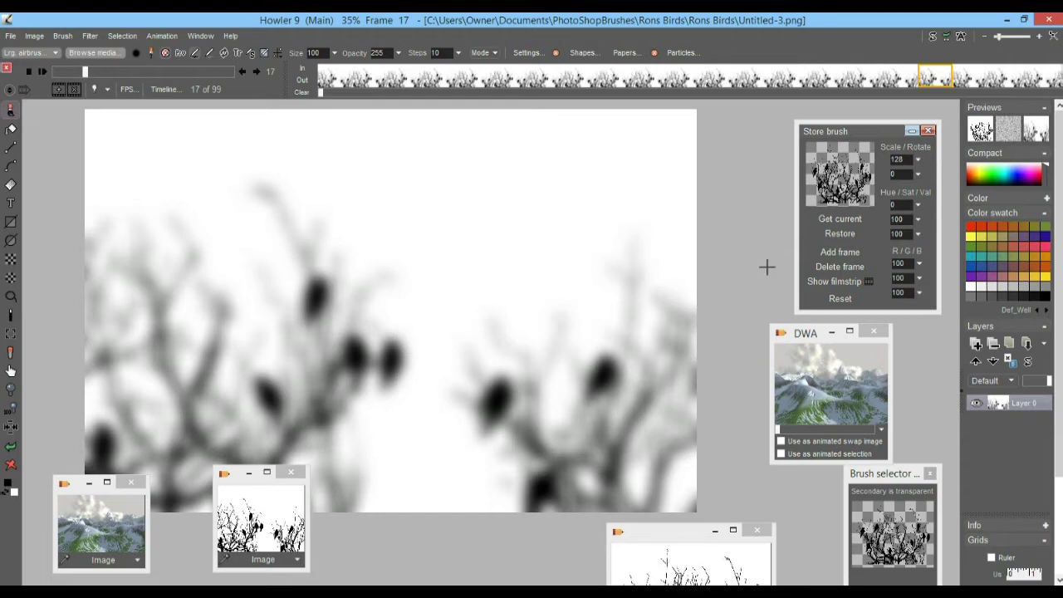
pyautogui.moveTo(804, 334); pyautogui.dragTo(763, 278)
pyautogui.moveTo(960, 322); pyautogui.dragTo(915, 291)
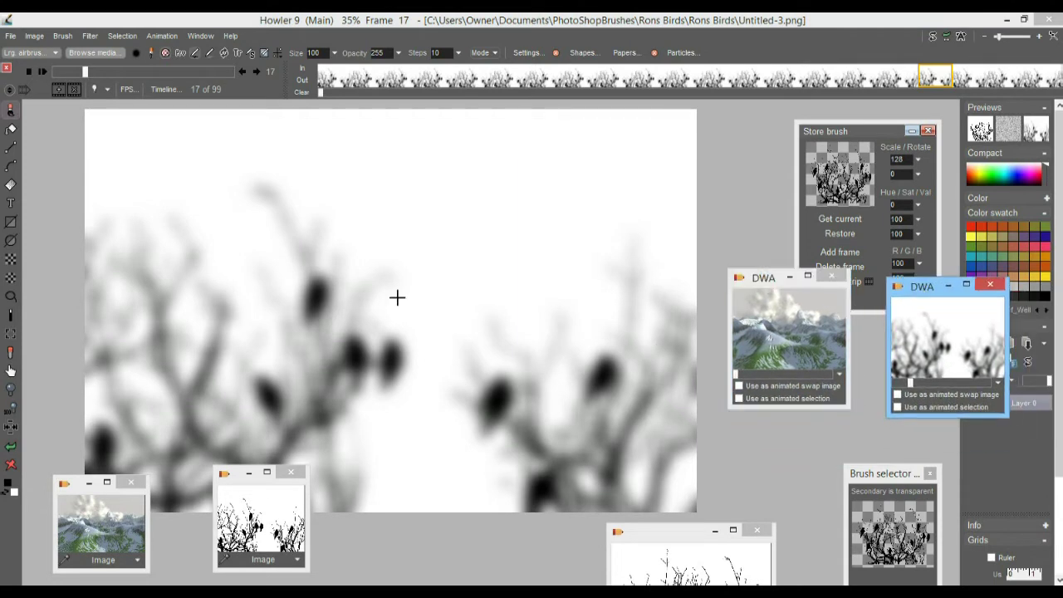
# Scrub the silhouettes to frame 66, view the swap image, and return to the main image.
pyautogui.moveTo(98, 71); pyautogui.dragTo(174, 71)
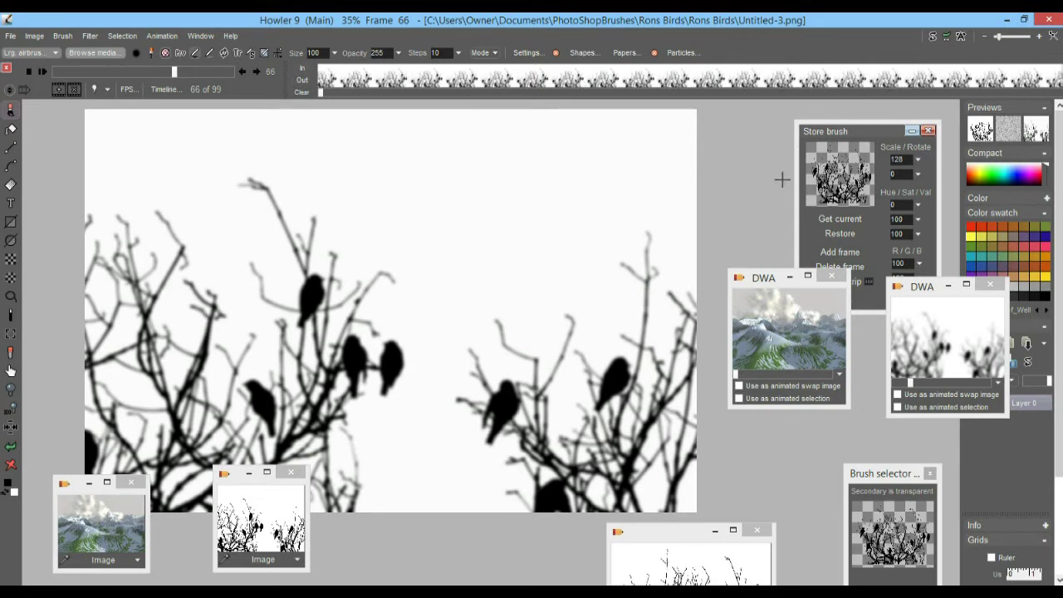
pyautogui.click(774, 285)
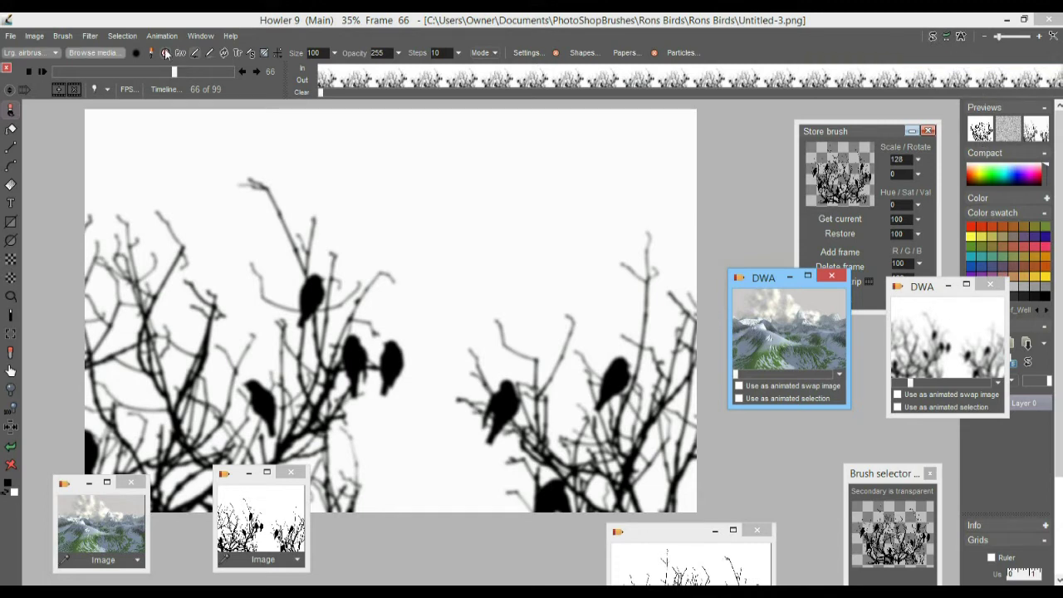
pyautogui.click(37, 37)
pyautogui.click(39, 35)
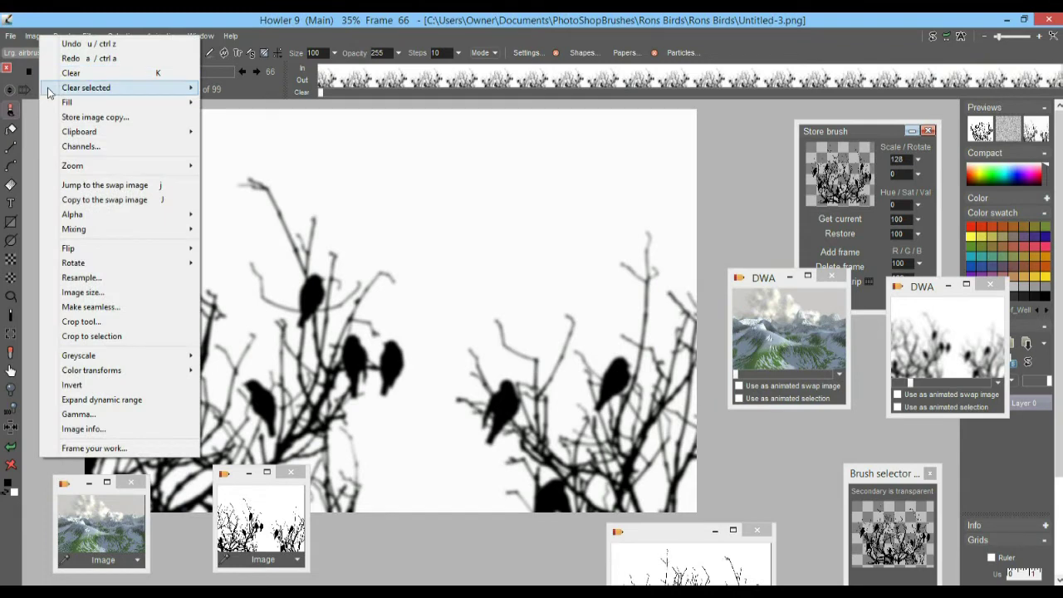
pyautogui.click(94, 186)
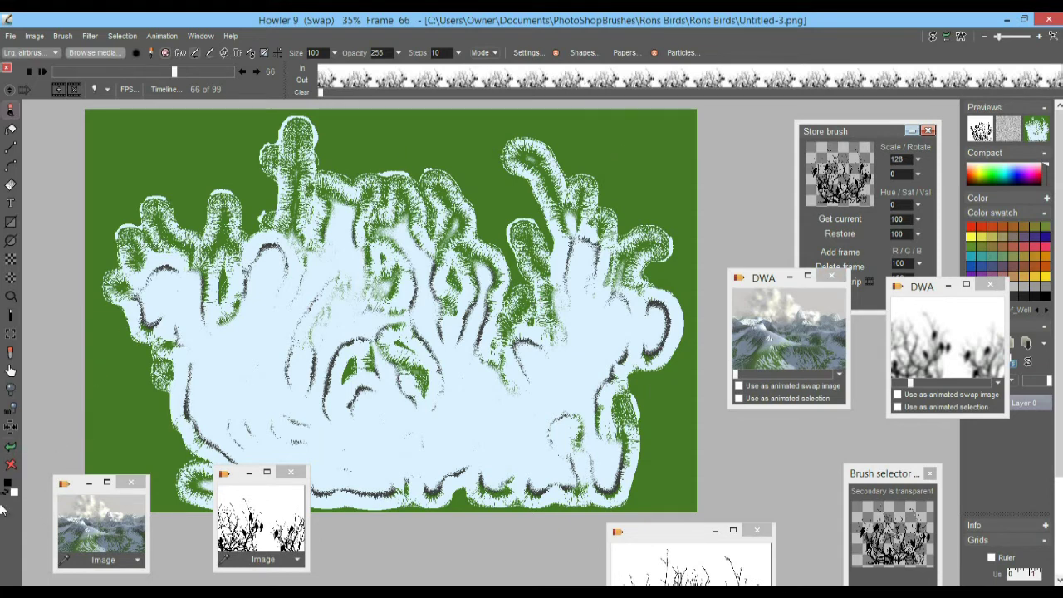
pyautogui.click(934, 36)
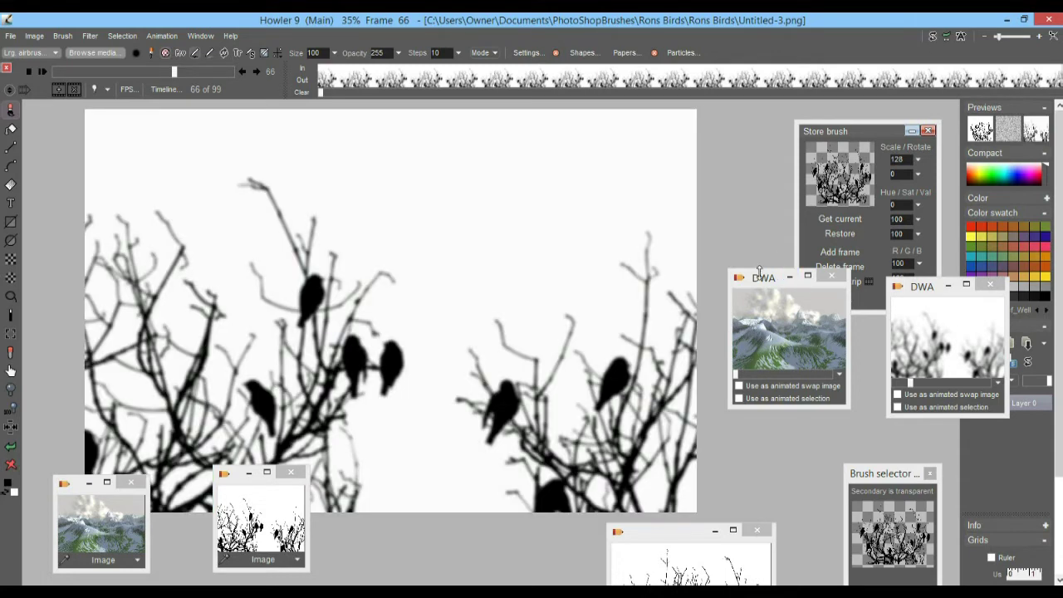
# Preview the stored mountain animation, enlarge its window, and use it as the animated swap image.
pyautogui.moveTo(760, 281); pyautogui.dragTo(752, 262)
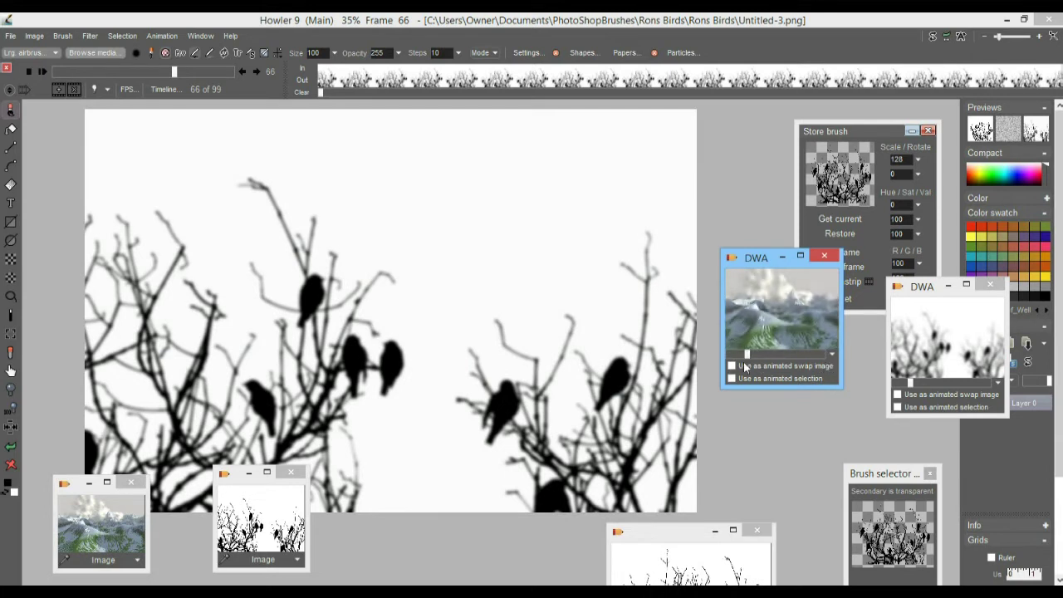
pyautogui.moveTo(728, 353); pyautogui.dragTo(757, 355)
pyautogui.scroll(2, 847, 399)
pyautogui.scroll(-2, 852, 407)
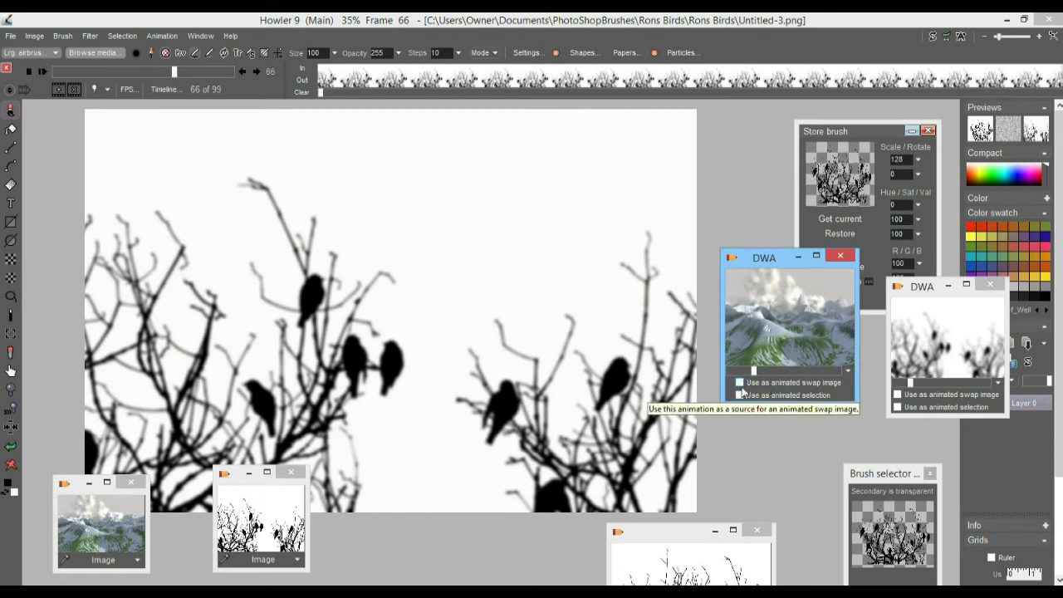
pyautogui.click(743, 384)
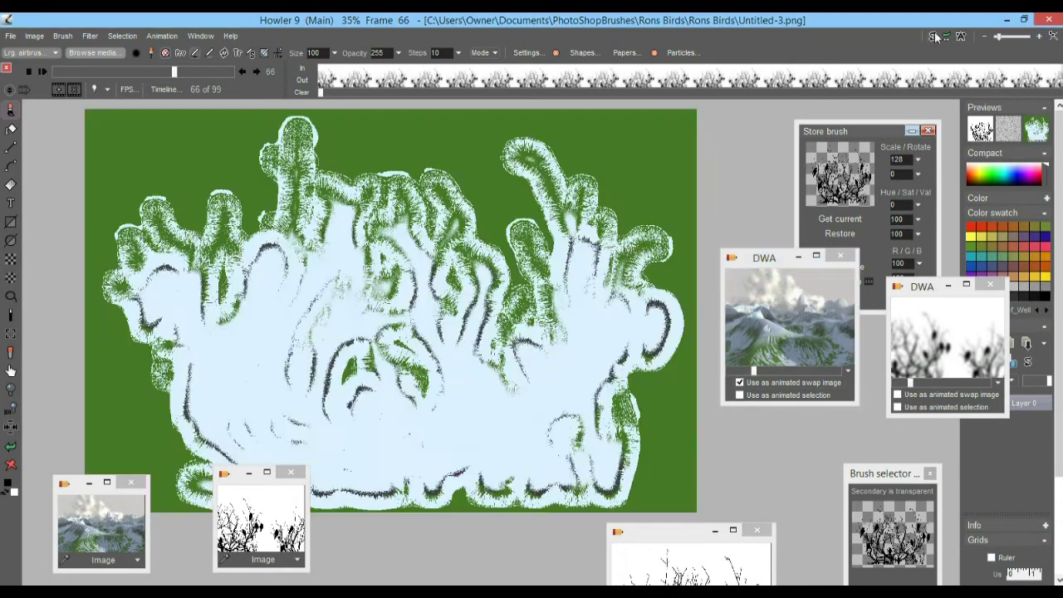
# Check the swap image against the main image and rewind the stored mountain animation's preview to its start.
pyautogui.click(934, 36)
pyautogui.click(935, 37)
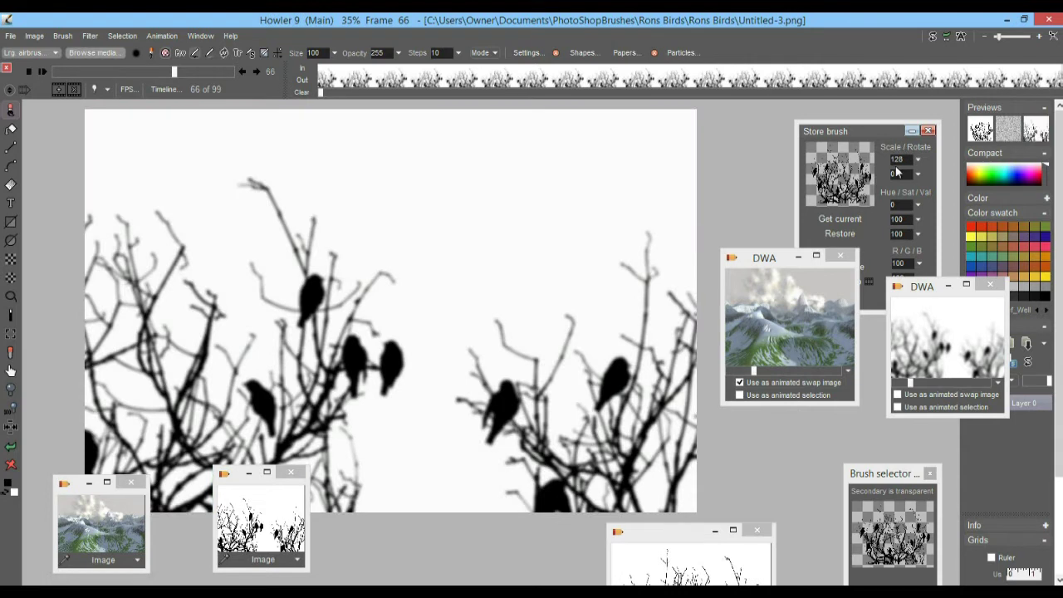
pyautogui.moveTo(754, 371); pyautogui.dragTo(718, 371)
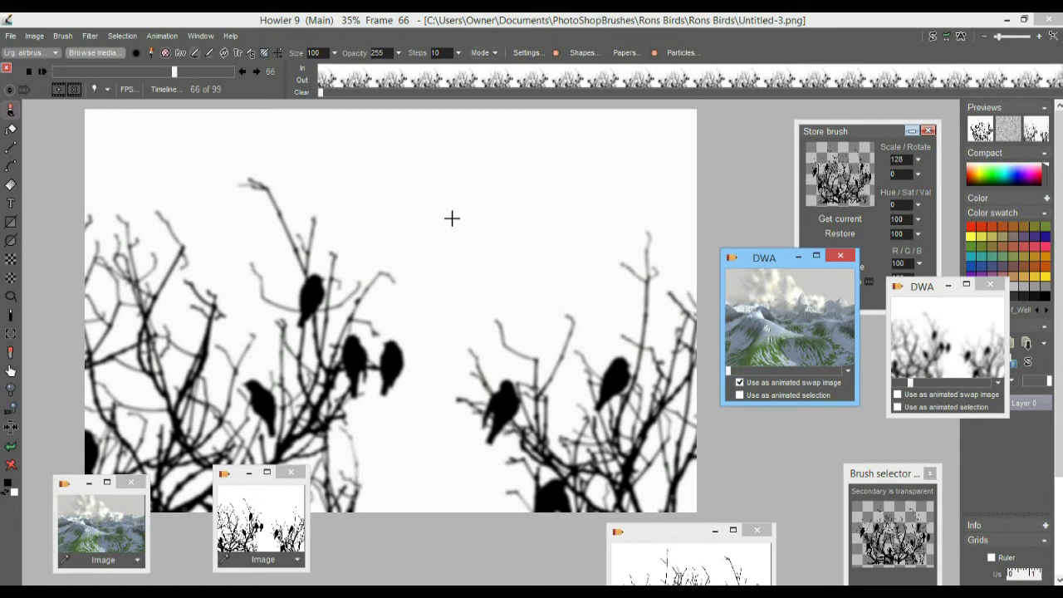
# Turn on swap mixing at frame 75, and compare the image with and without mixing at frame 31.
pyautogui.moveTo(175, 71)
pyautogui.mouseDown()
pyautogui.moveTo(98, 71)
pyautogui.moveTo(232, 71)
pyautogui.moveTo(191, 73)
pyautogui.mouseUp()
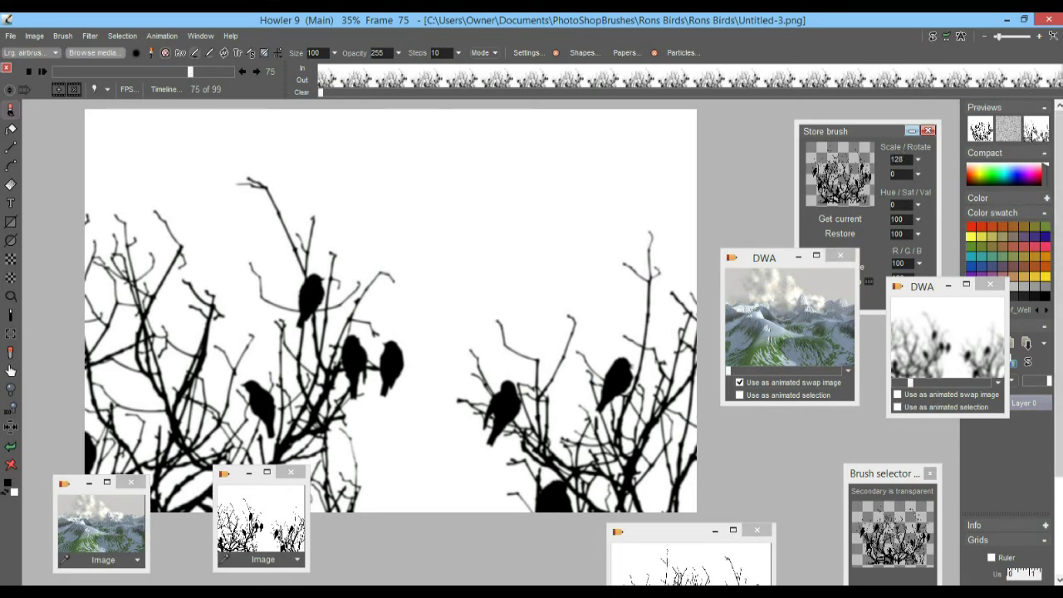
pyautogui.click(1037, 130)
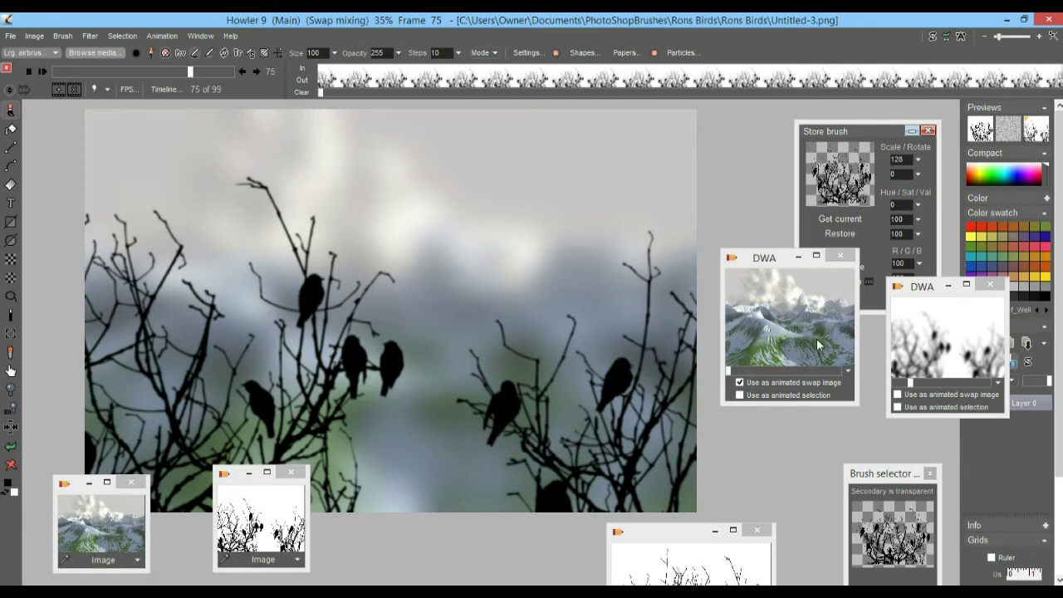
pyautogui.moveTo(132, 75); pyautogui.dragTo(110, 72)
pyautogui.click(1039, 128)
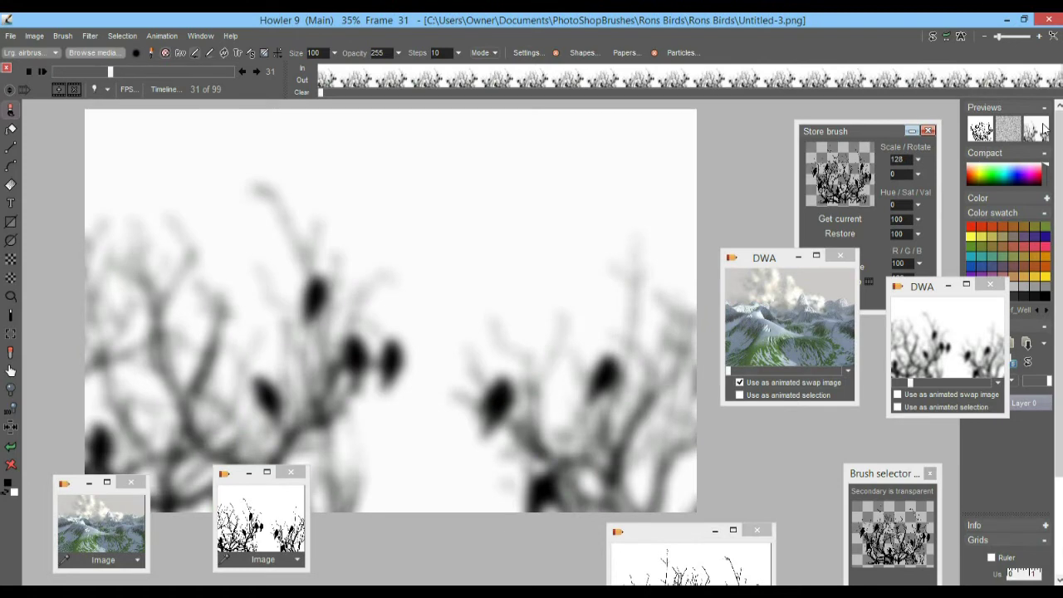
pyautogui.click(1043, 127)
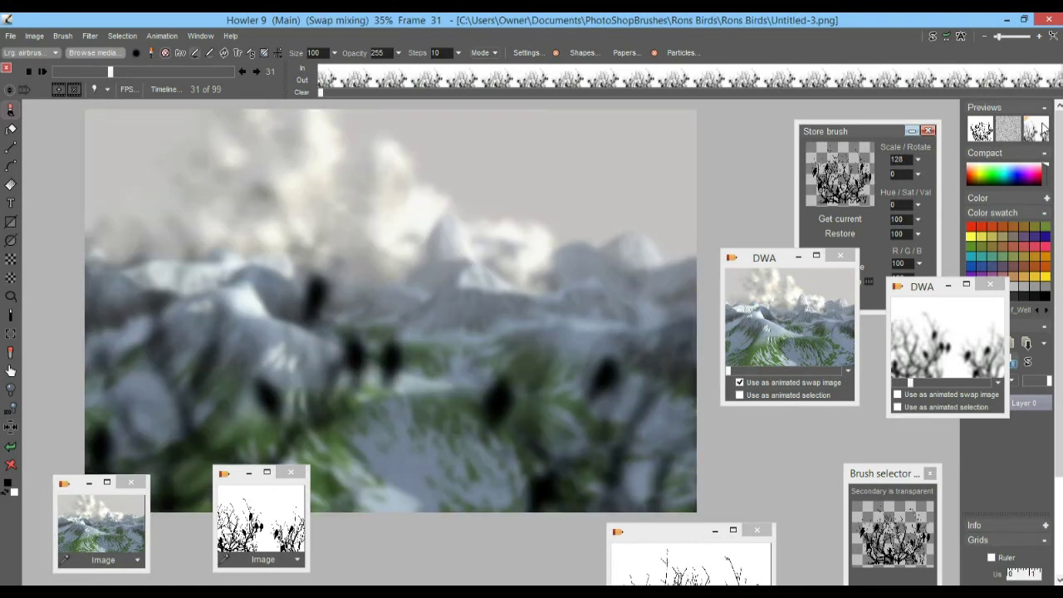
pyautogui.click(1043, 128)
pyautogui.click(1043, 129)
# Set the current layer's swap mixing mode to Multiply.
pyautogui.rightClick(1041, 129)
pyautogui.moveTo(962, 178)
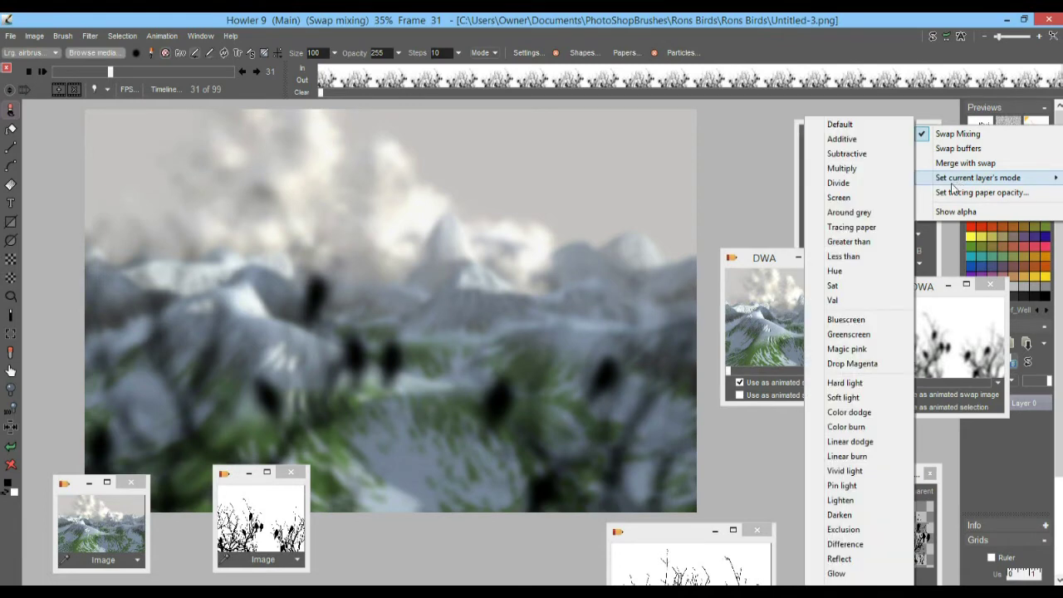
pyautogui.click(858, 169)
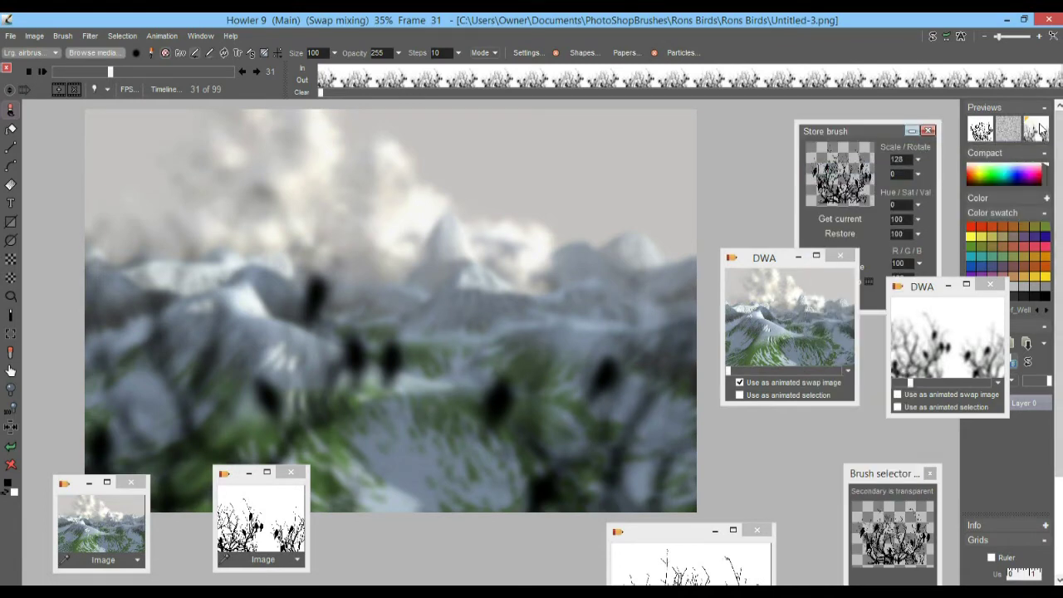
# Change the current layer's mode to Tracing paper and scrub forward from frame 31 to check the mix.
pyautogui.rightClick(1038, 130)
pyautogui.moveTo(988, 176)
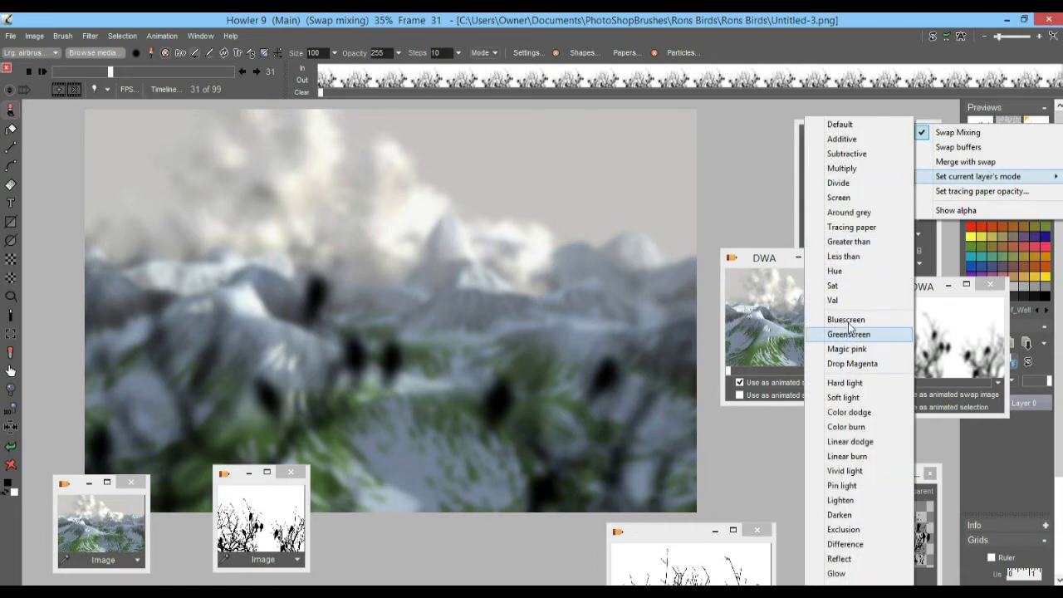
pyautogui.click(850, 227)
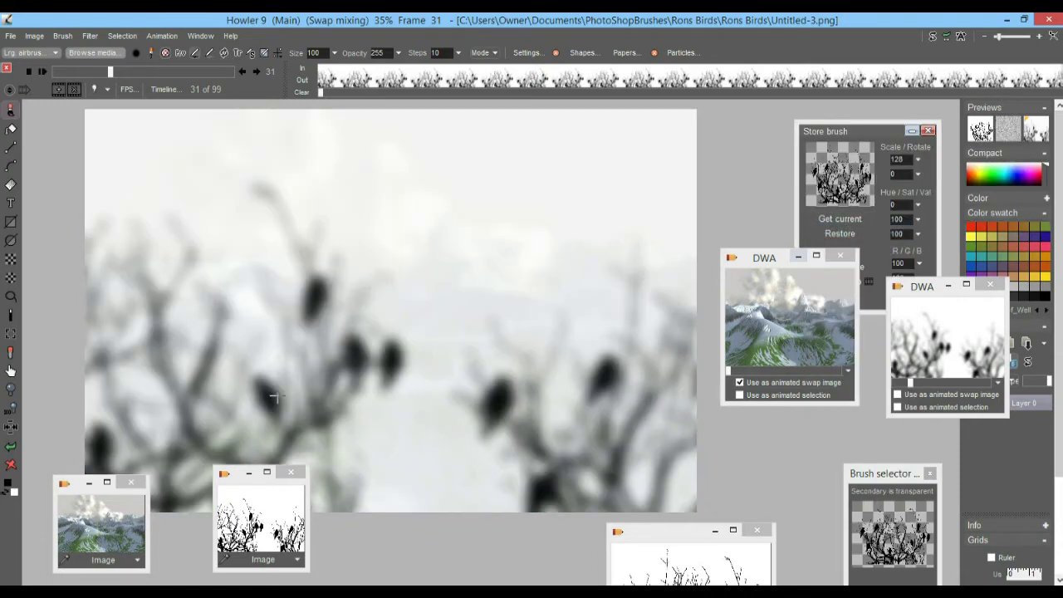
pyautogui.moveTo(111, 71); pyautogui.dragTo(136, 72)
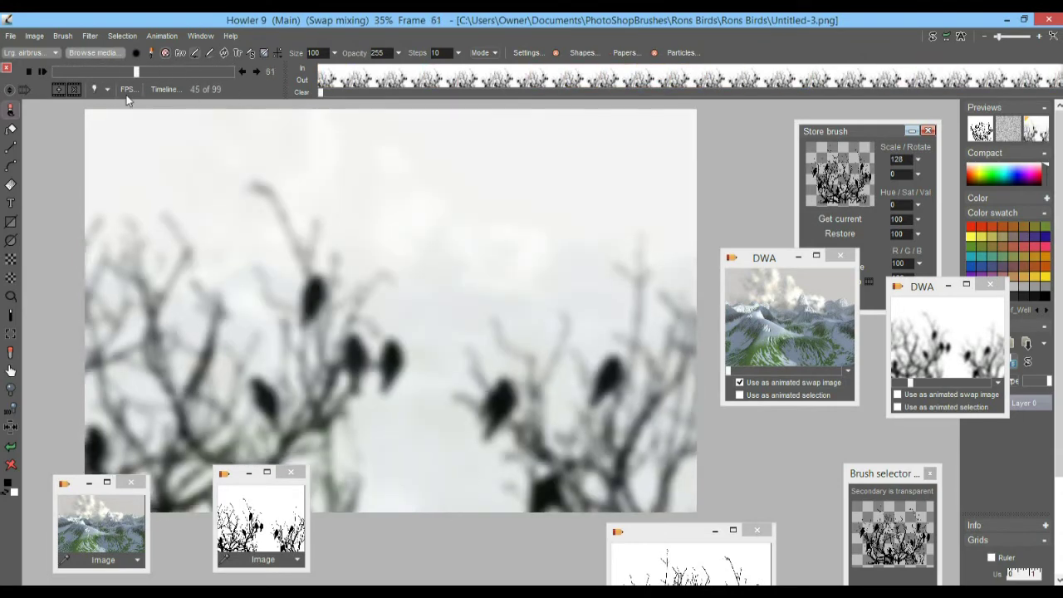
# Set the current layer's swap mixing mode back to Multiply and scrub through the opening frames, stopping at frame 5.
pyautogui.rightClick(1036, 131)
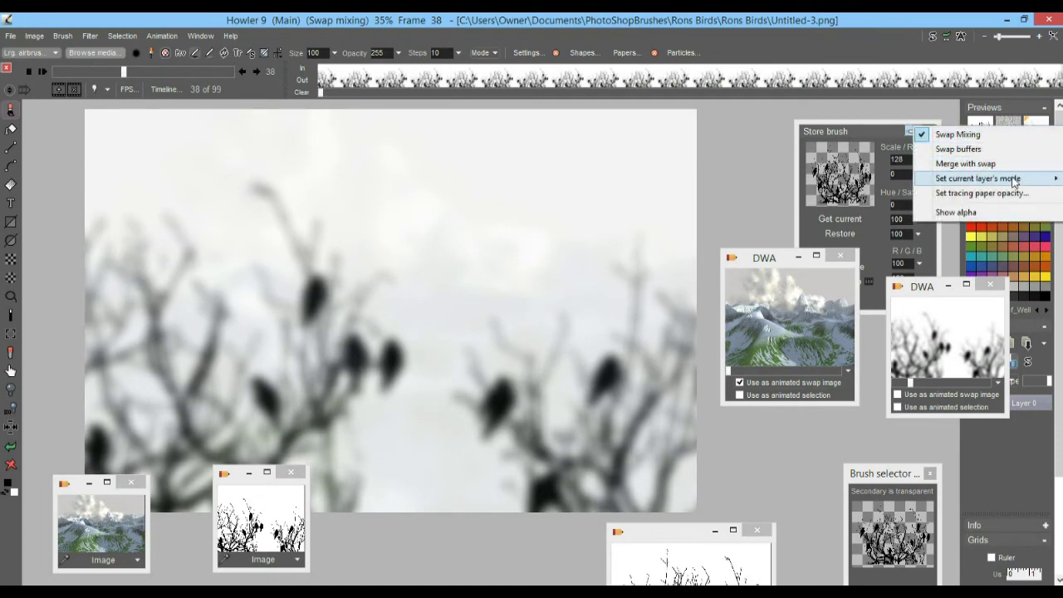
pyautogui.moveTo(1014, 178)
pyautogui.click(866, 170)
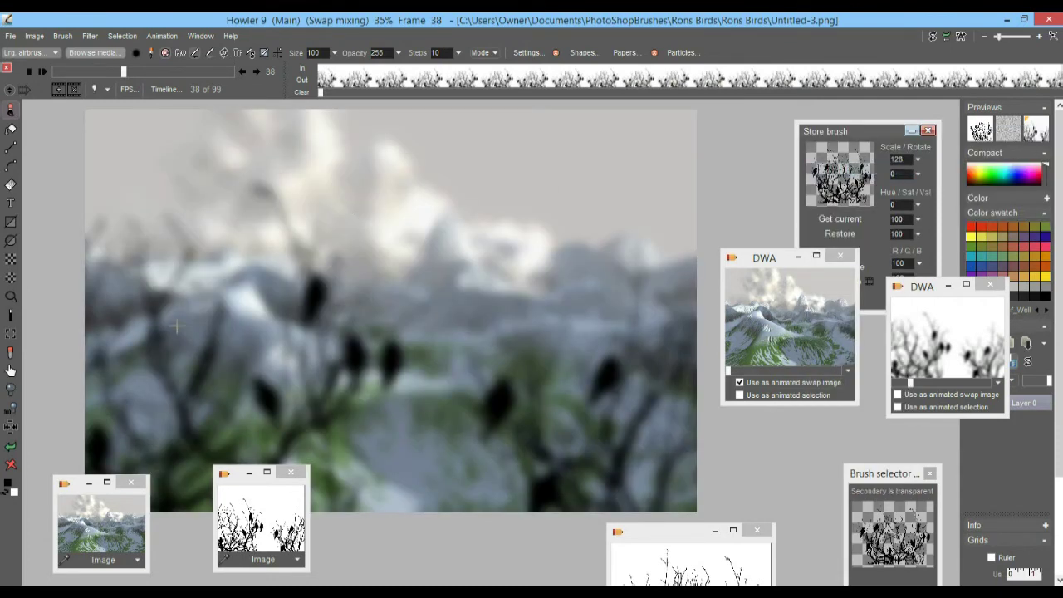
pyautogui.moveTo(88, 73); pyautogui.dragTo(56, 106)
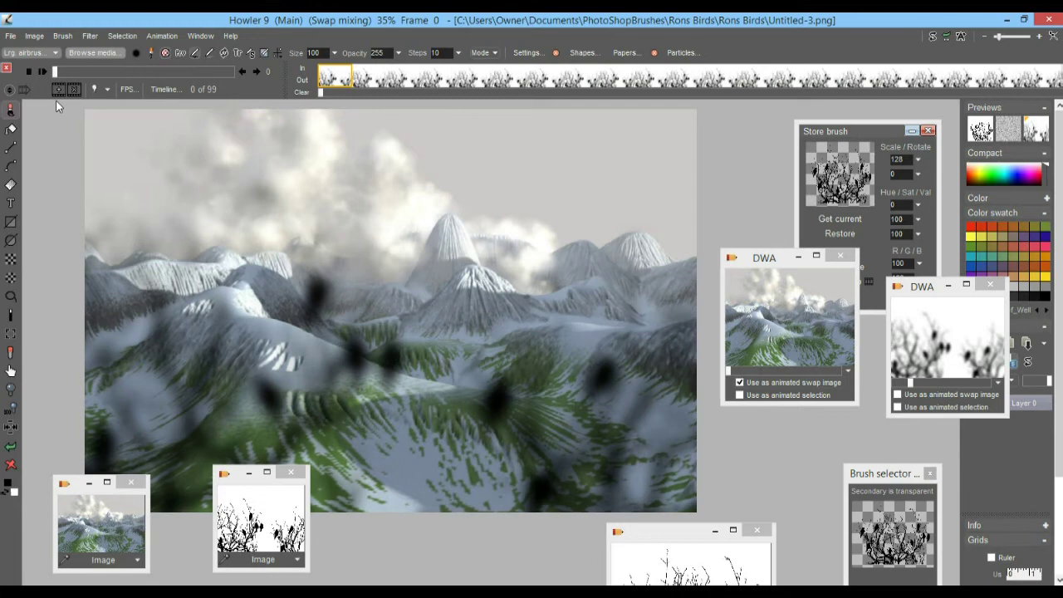
pyautogui.moveTo(56, 105); pyautogui.dragTo(64, 75)
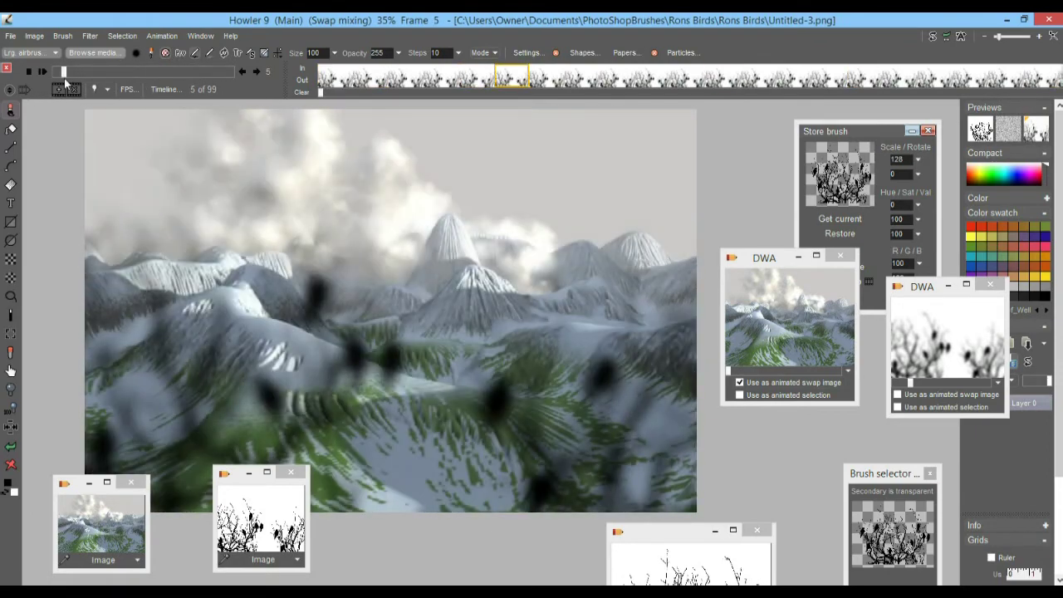
pyautogui.click(89, 36)
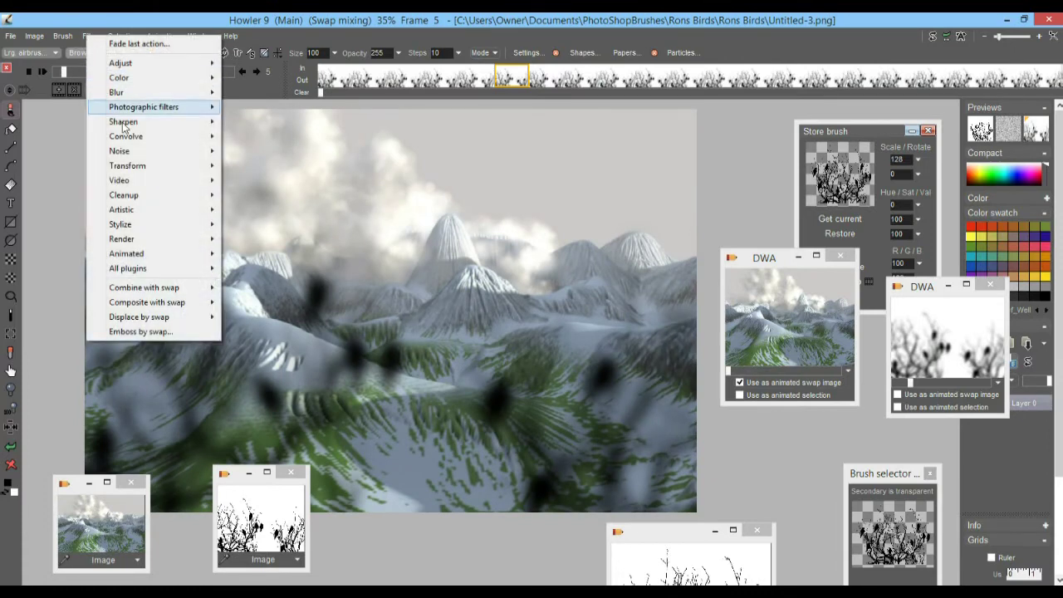
pyautogui.moveTo(162, 291)
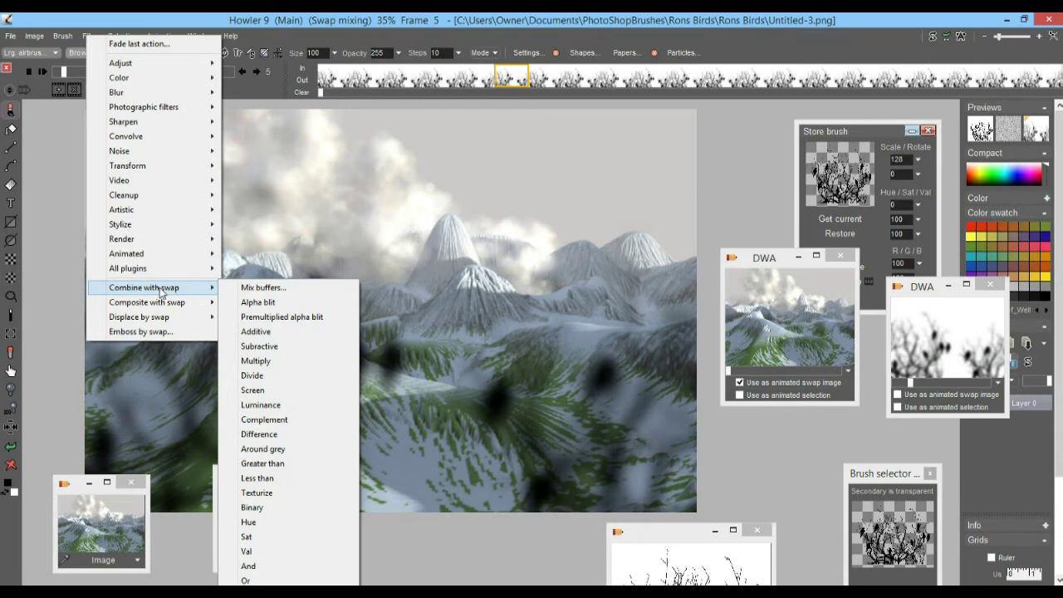
pyautogui.click(265, 362)
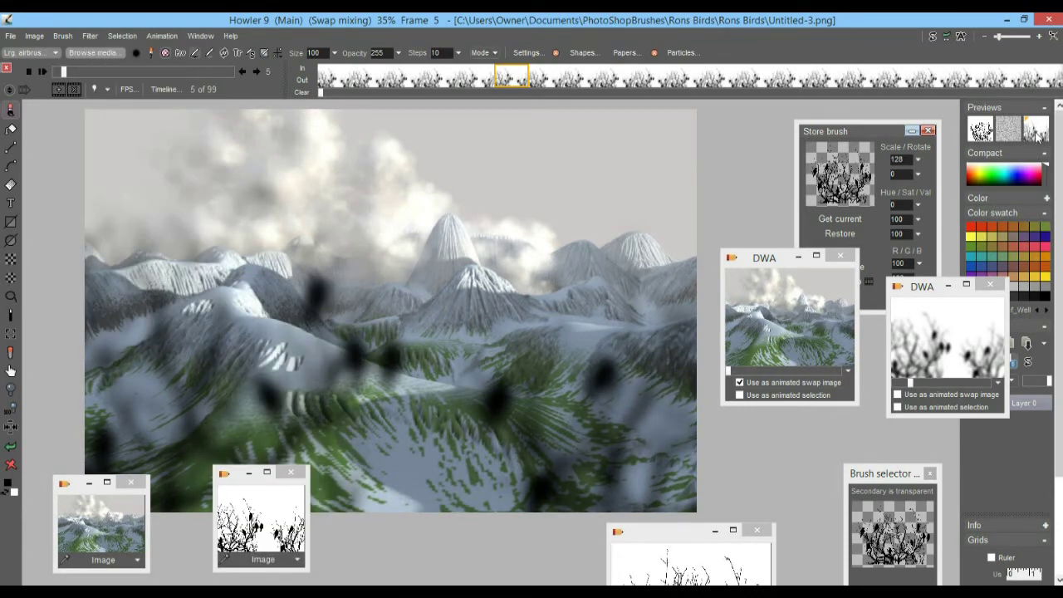
pyautogui.click(1040, 133)
pyautogui.rightClick(1037, 132)
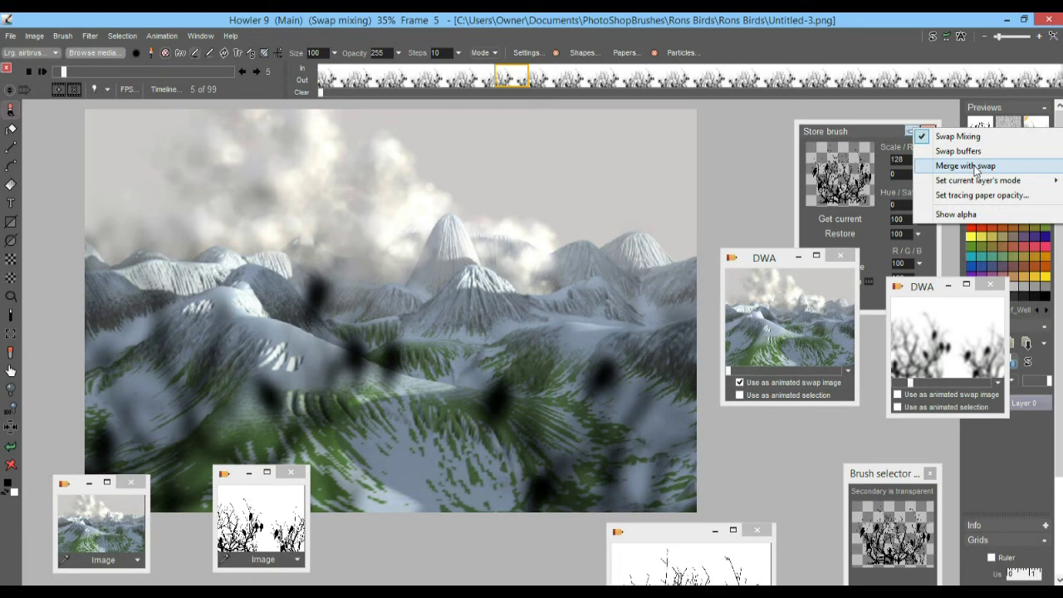
pyautogui.click(573, 19)
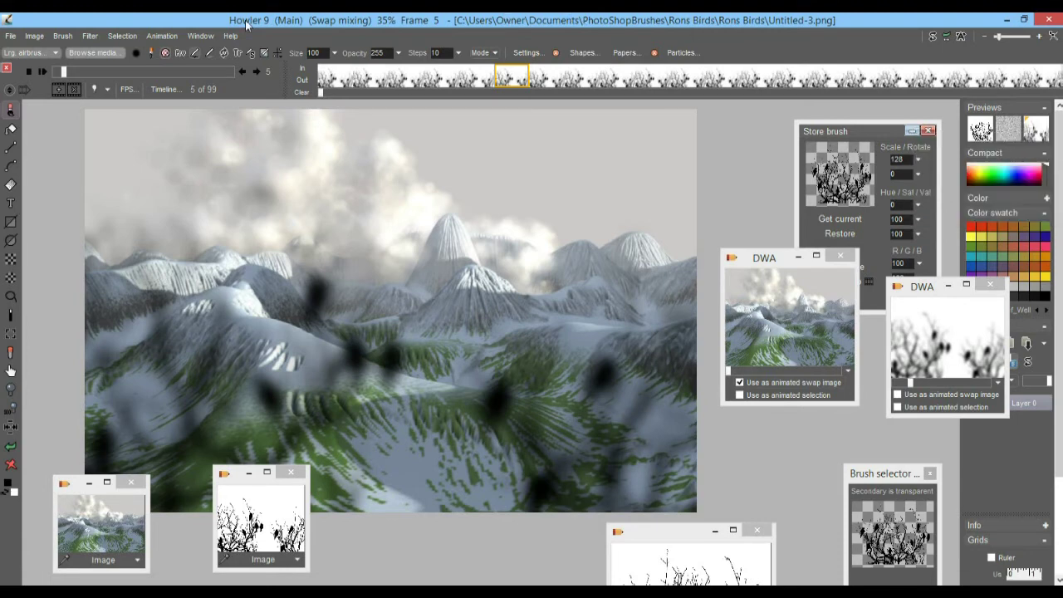
# Try the Mix buffers filter in the timeline editor at frame 56 with a mix value of about 124.
pyautogui.click(162, 88)
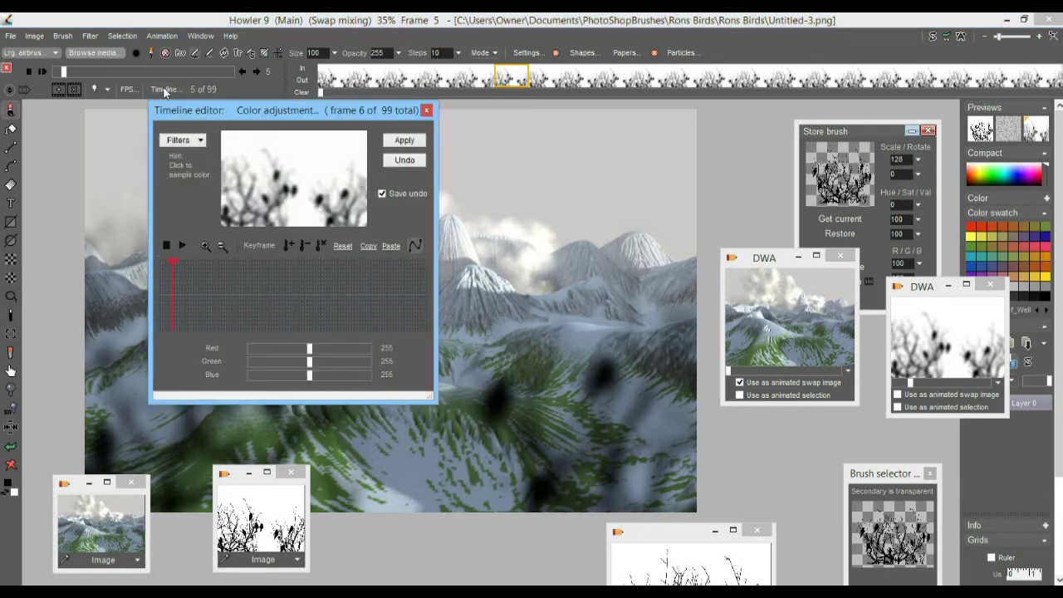
pyautogui.moveTo(191, 112); pyautogui.dragTo(287, 130)
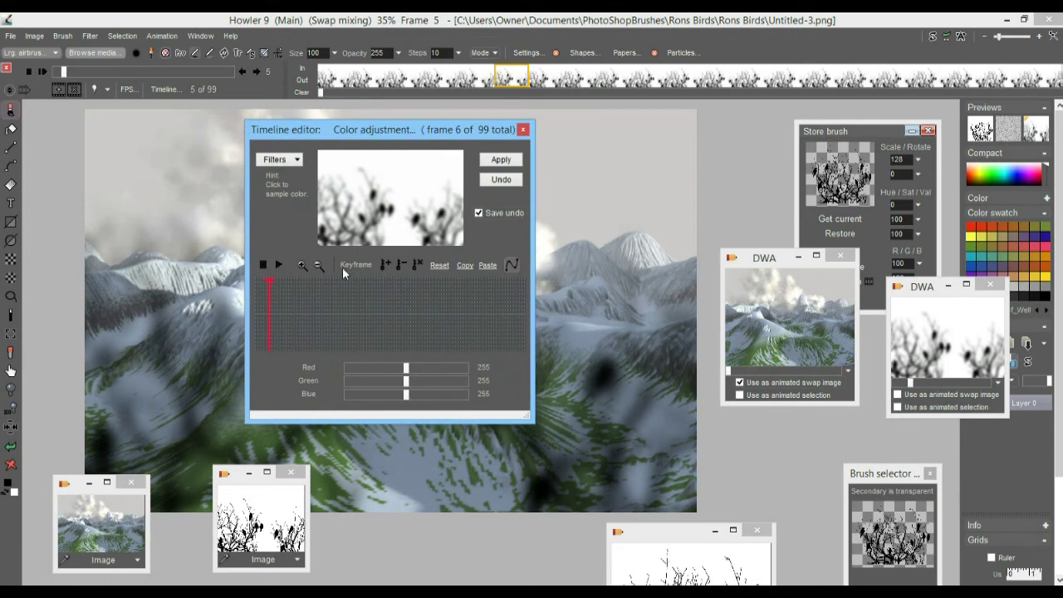
pyautogui.click(287, 163)
pyautogui.moveTo(467, 182); pyautogui.dragTo(466, 289)
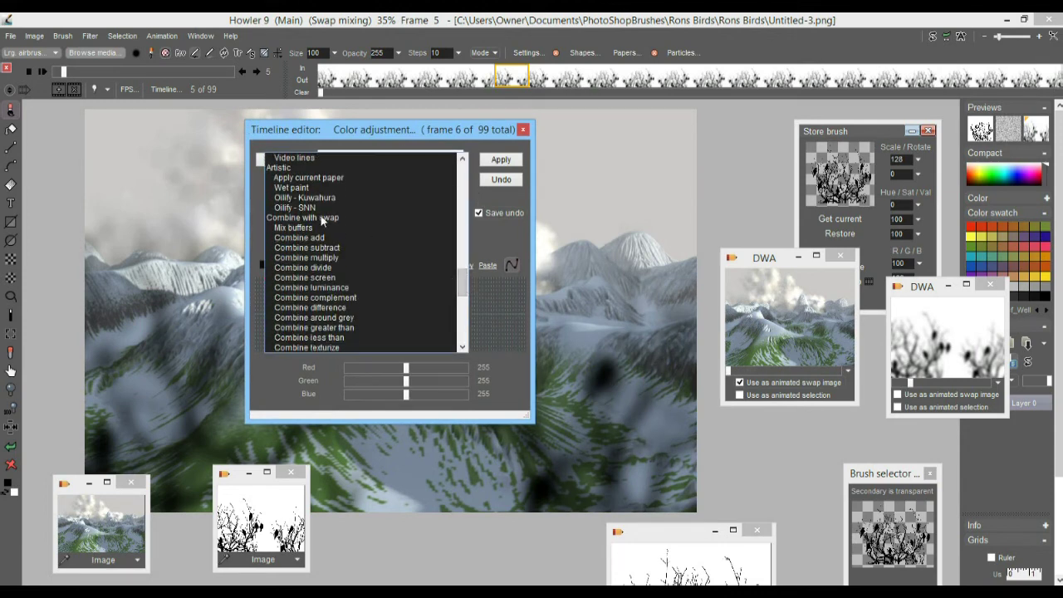
pyautogui.click(301, 229)
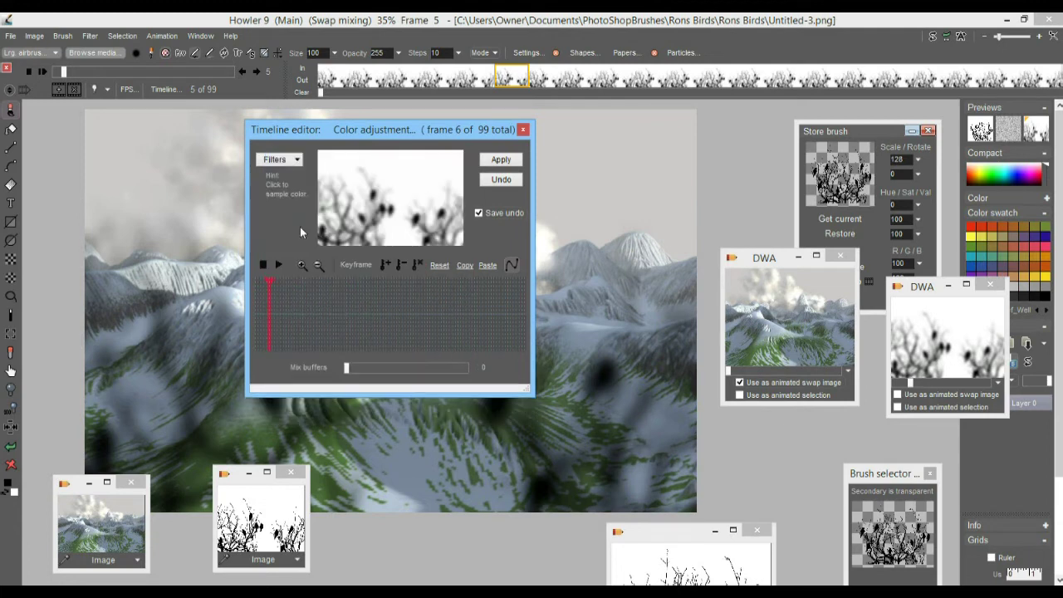
pyautogui.moveTo(361, 369)
pyautogui.mouseDown()
pyautogui.moveTo(469, 370)
pyautogui.moveTo(346, 369)
pyautogui.mouseUp()
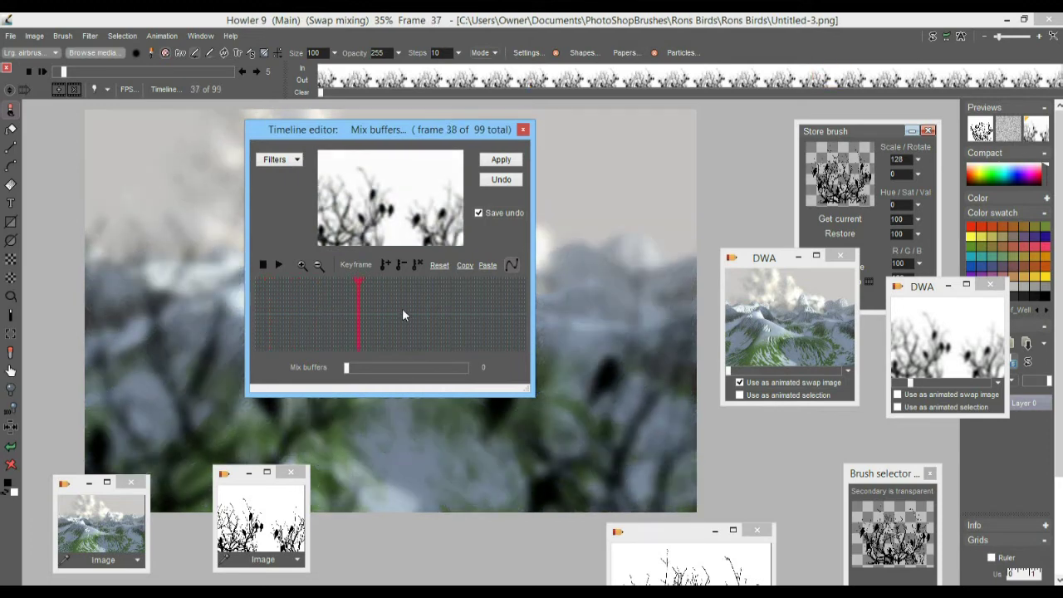
pyautogui.moveTo(381, 370); pyautogui.dragTo(406, 368)
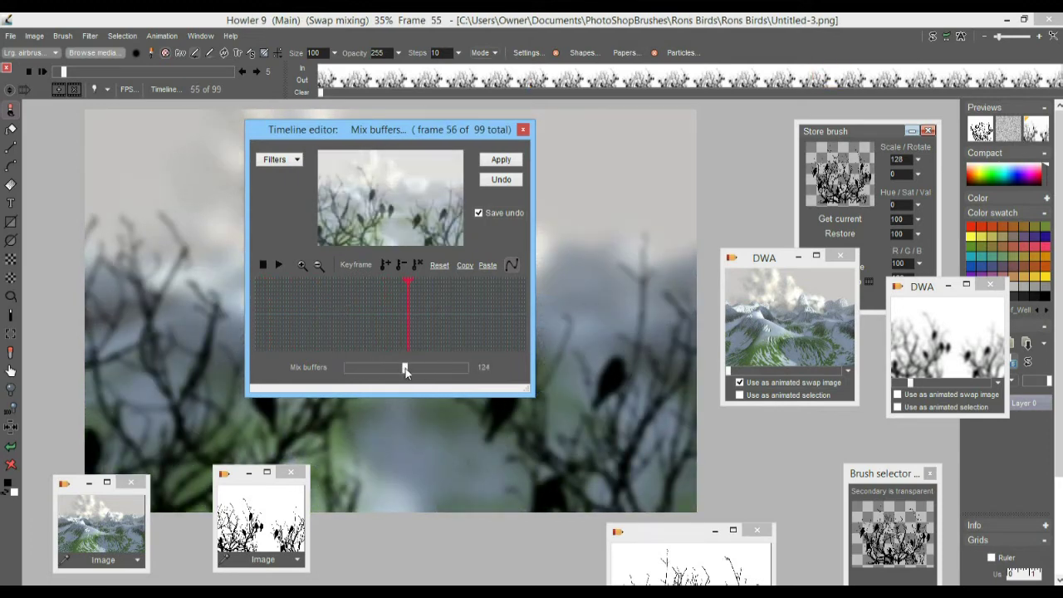
# Preview the Combine multiply filter across the timeline up to about frame 74, and close the timeline editor without applying it.
pyautogui.click(282, 158)
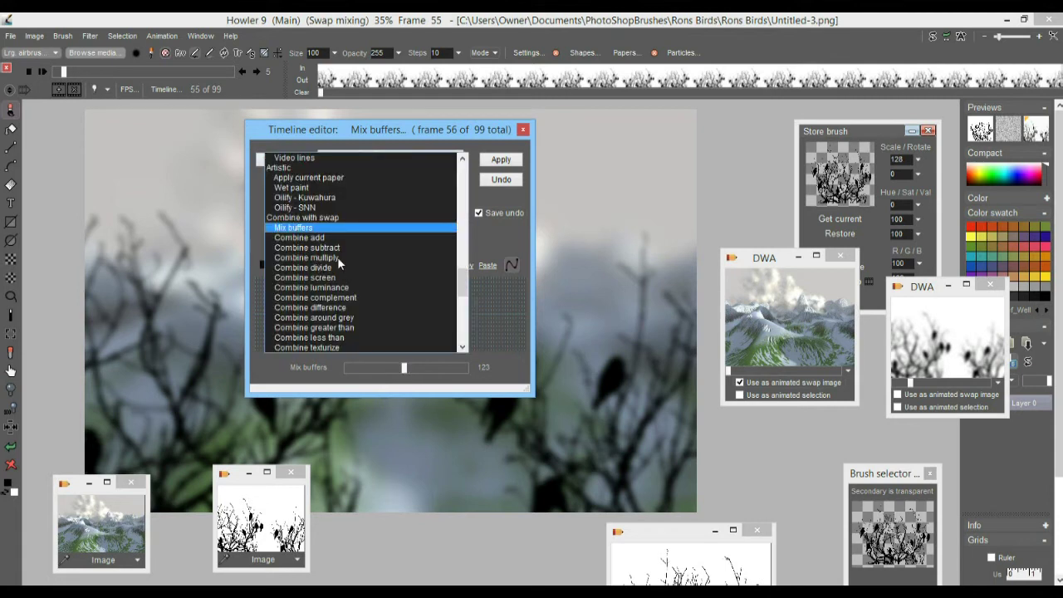
pyautogui.click(335, 257)
pyautogui.click(330, 314)
pyautogui.moveTo(358, 313); pyautogui.dragTo(458, 307)
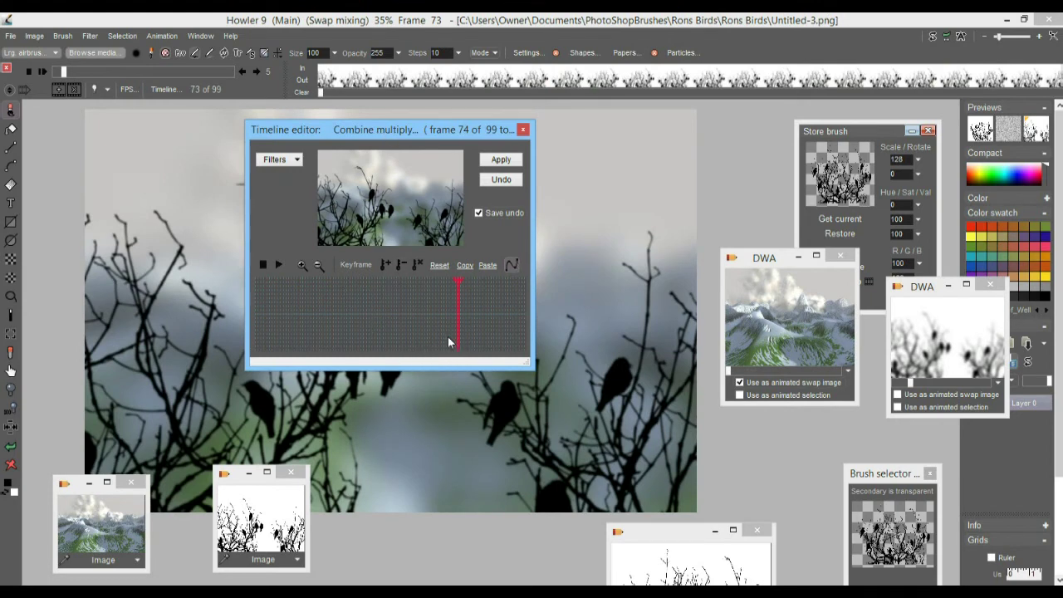
pyautogui.moveTo(280, 297); pyautogui.dragTo(455, 305)
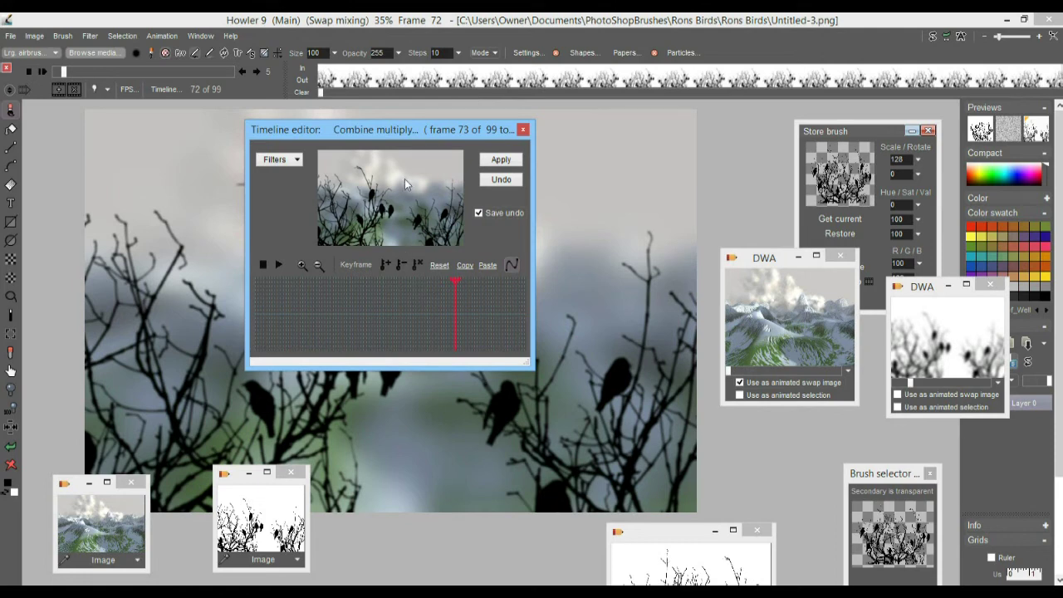
pyautogui.click(523, 129)
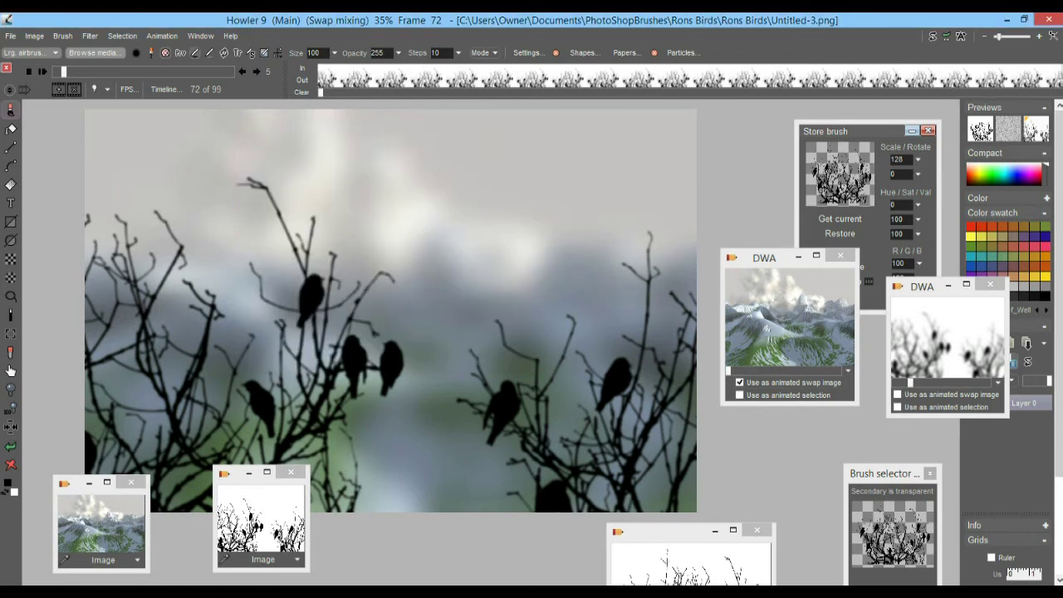
# Turn off swap mixing and merge the silhouette animation with the swap image for all frames.
pyautogui.click(1038, 131)
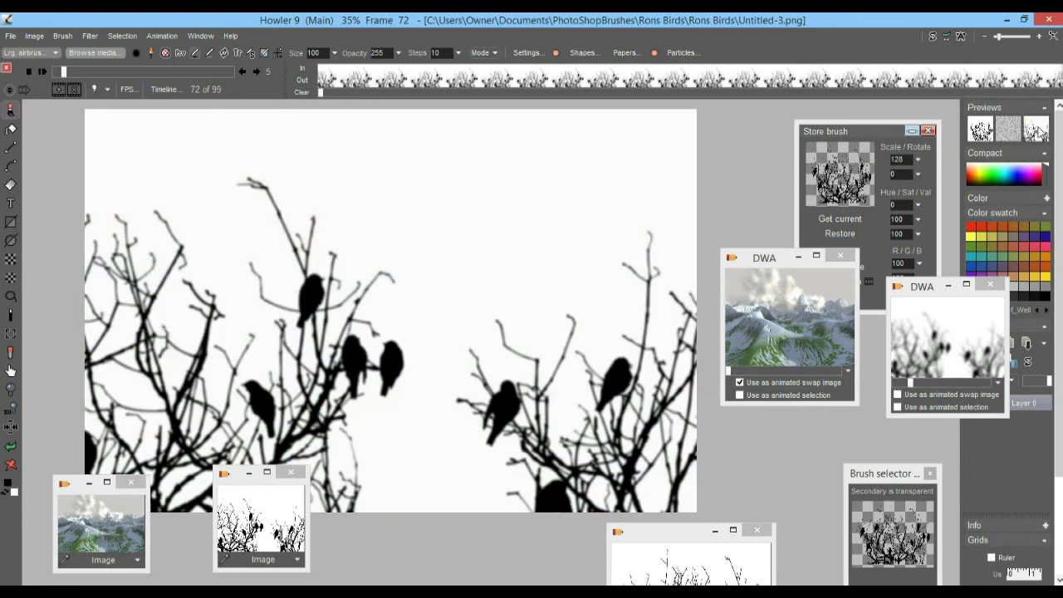
pyautogui.click(1038, 131)
pyautogui.rightClick(1036, 131)
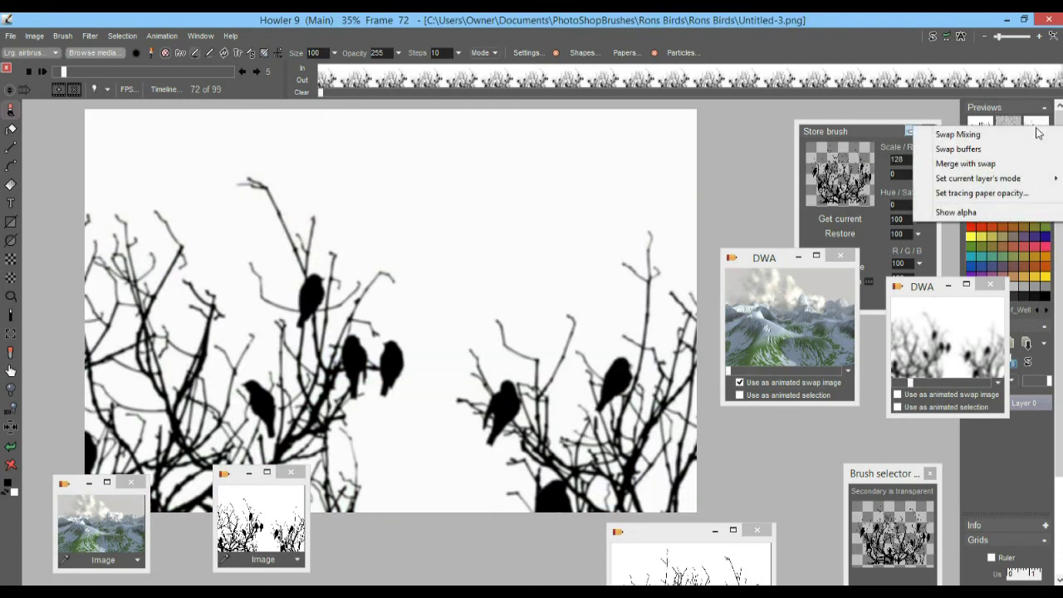
pyautogui.click(965, 164)
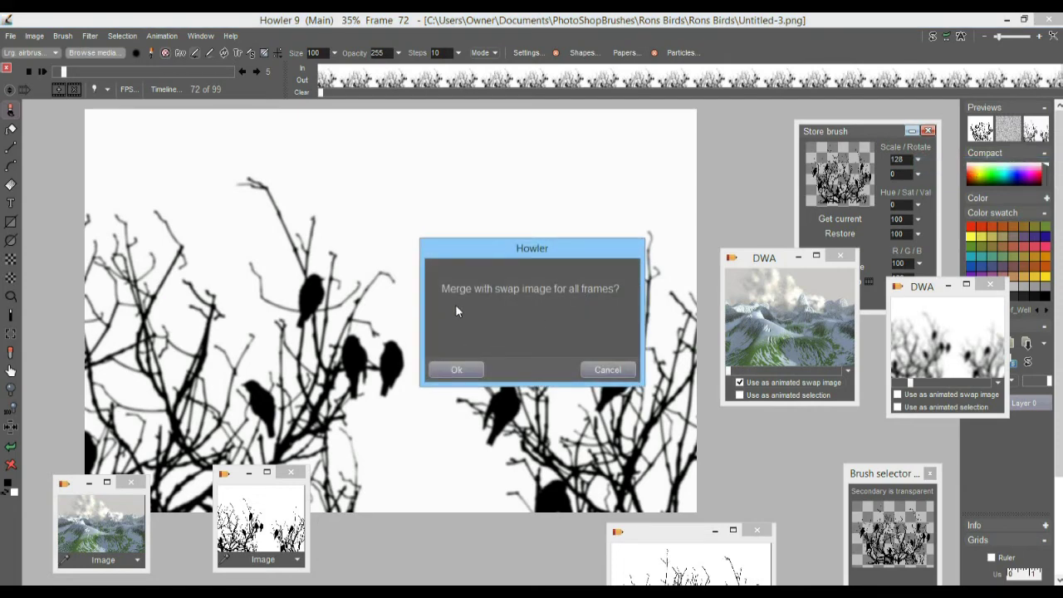
pyautogui.click(456, 370)
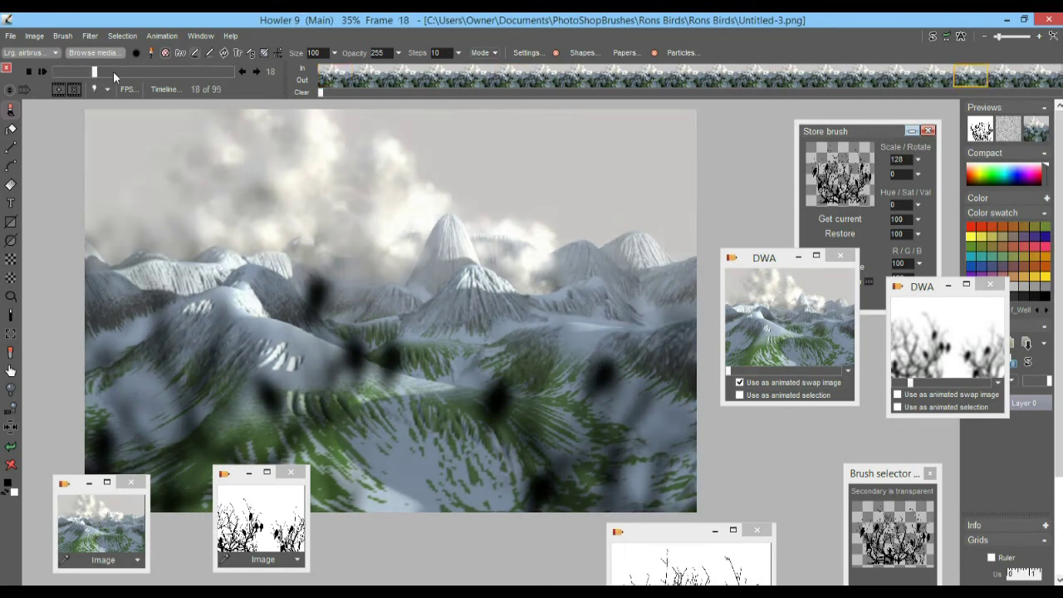
# Play the merged animation, return to frame 0 and check the image's buffer width and height.
pyautogui.click(43, 70)
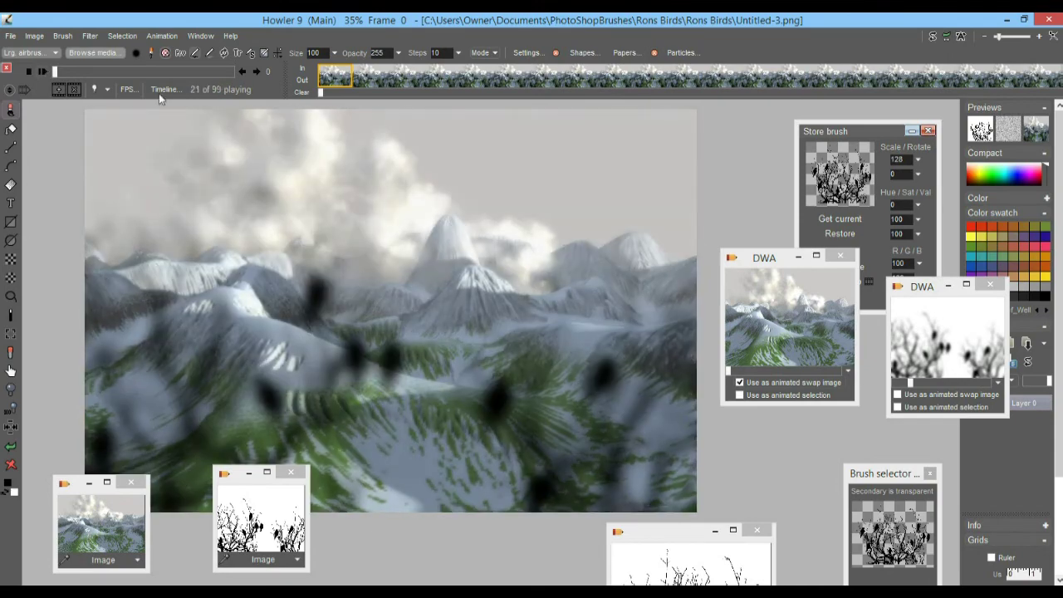
pyautogui.moveTo(81, 72); pyautogui.dragTo(55, 72)
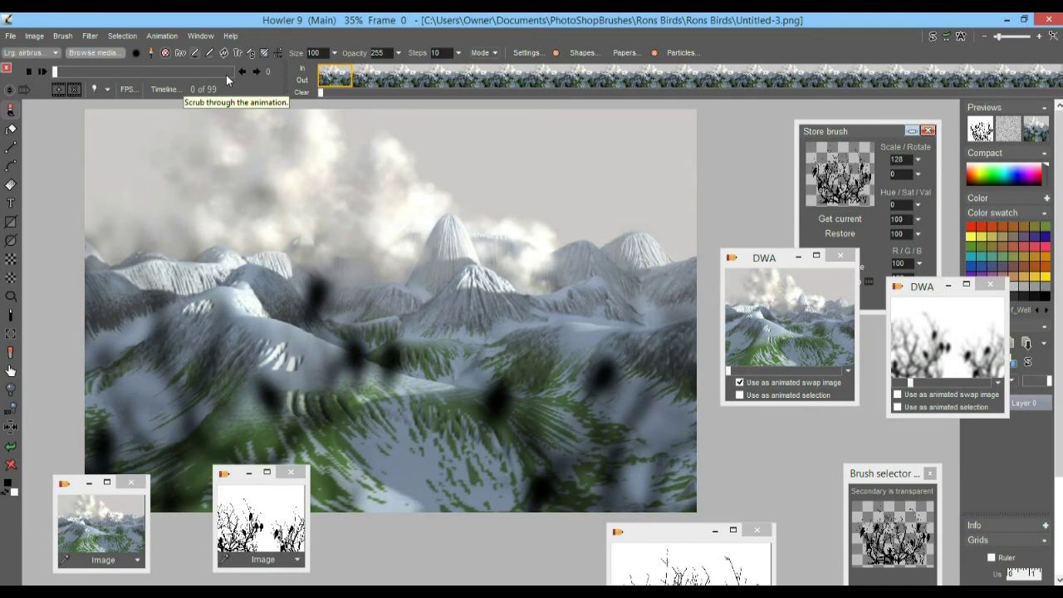
pyautogui.click(34, 35)
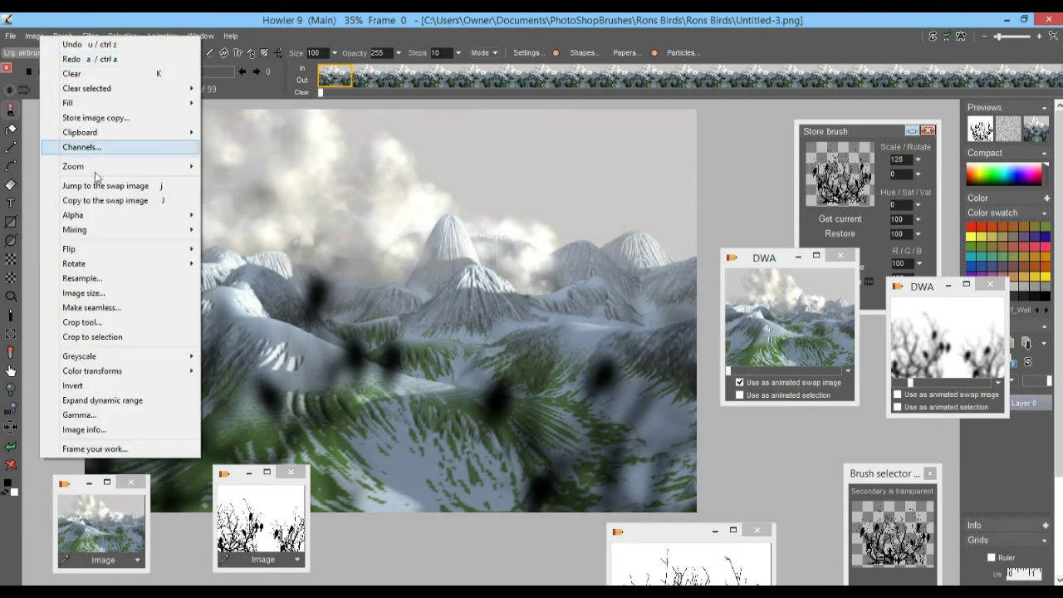
pyautogui.click(155, 433)
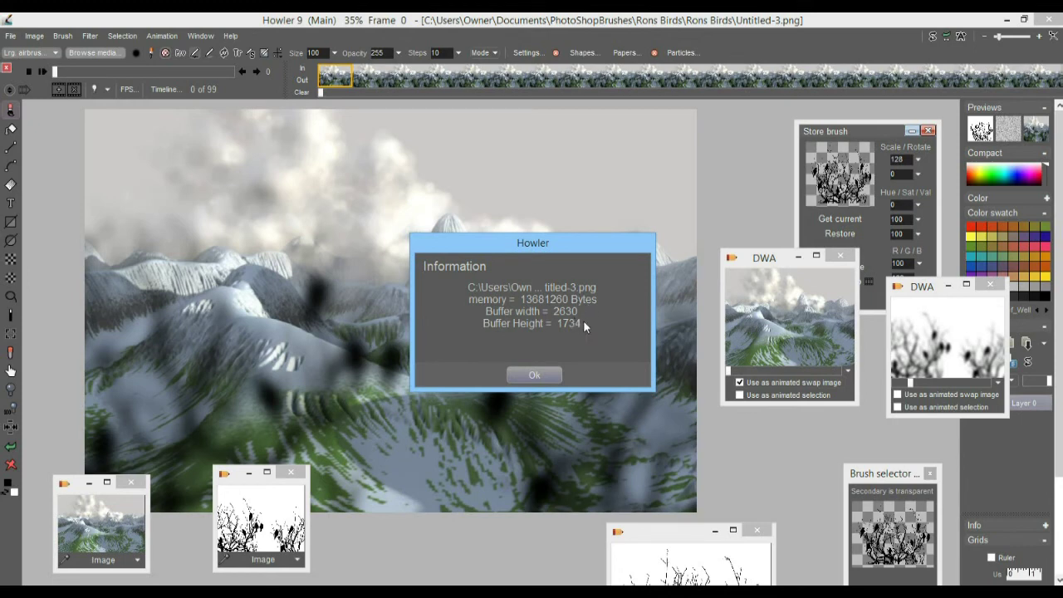
pyautogui.click(531, 375)
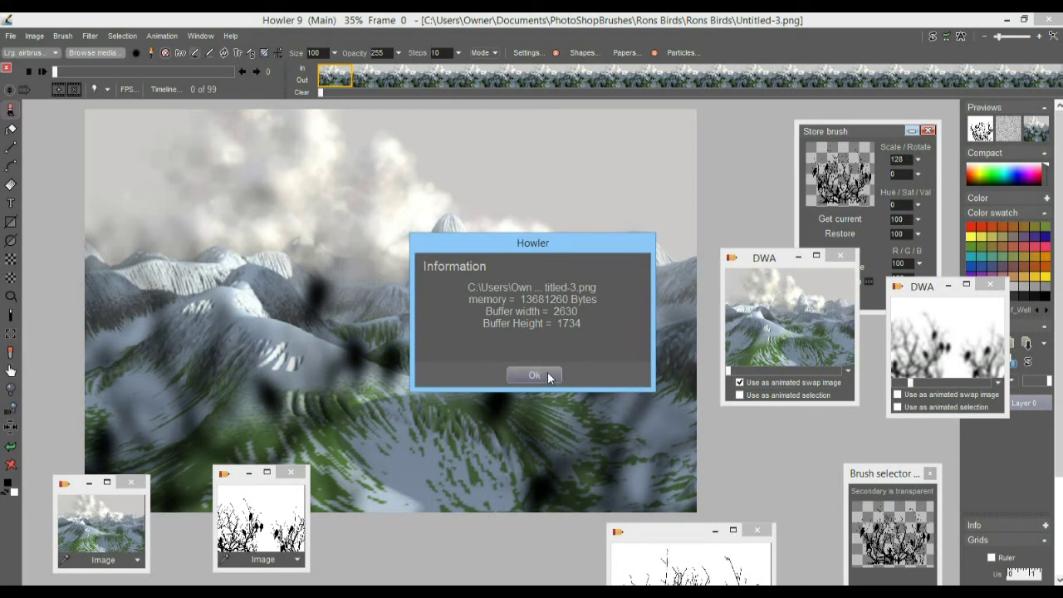
pyautogui.click(546, 376)
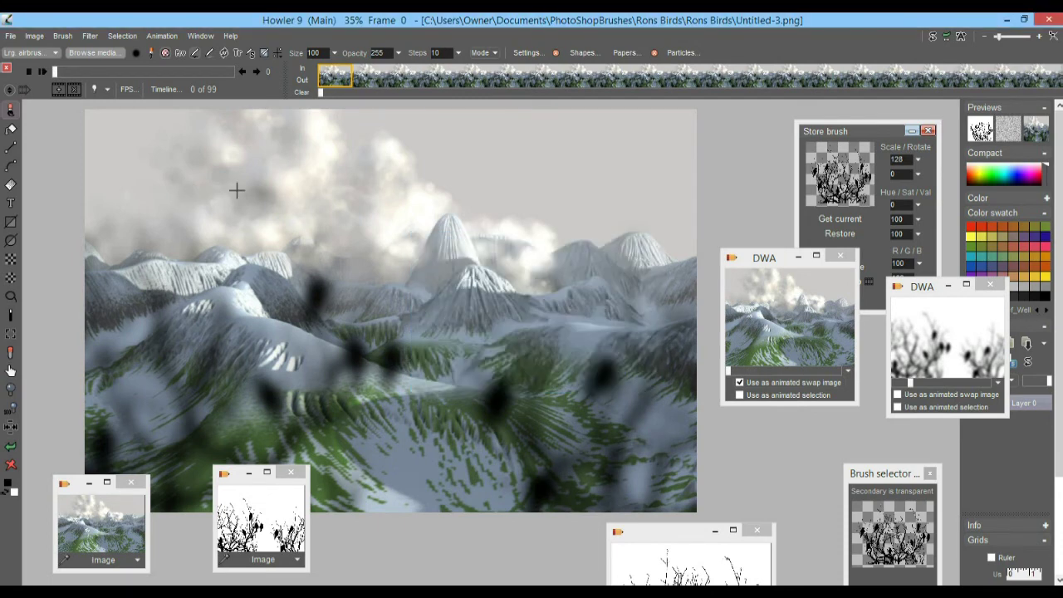
# Crop the merged animation with the Crop tool to a wider frame of about 2490 x 1240 pixels, trimming all four edges.
pyautogui.click(35, 36)
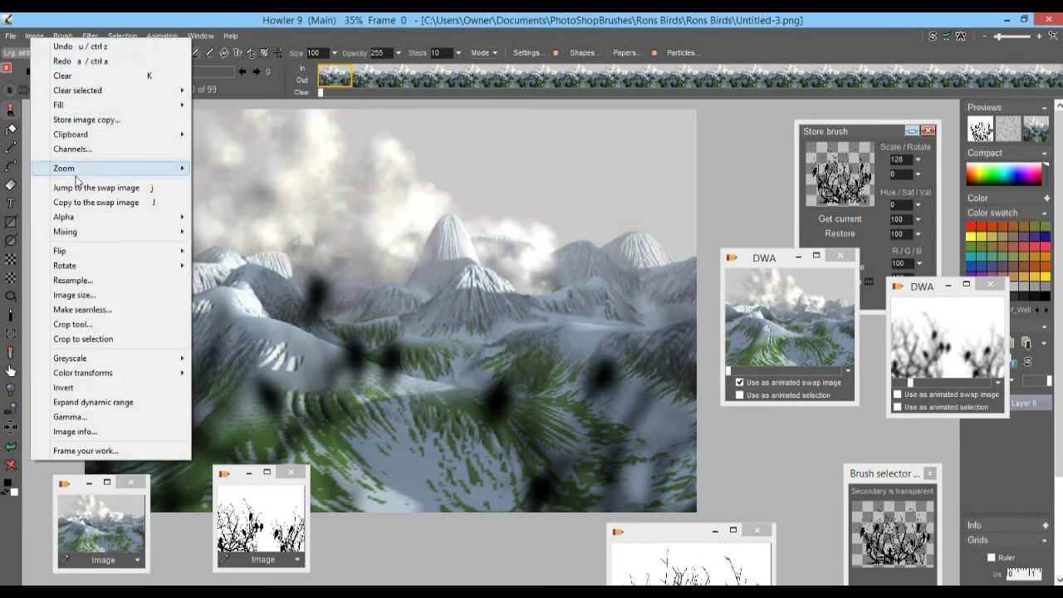
pyautogui.click(73, 324)
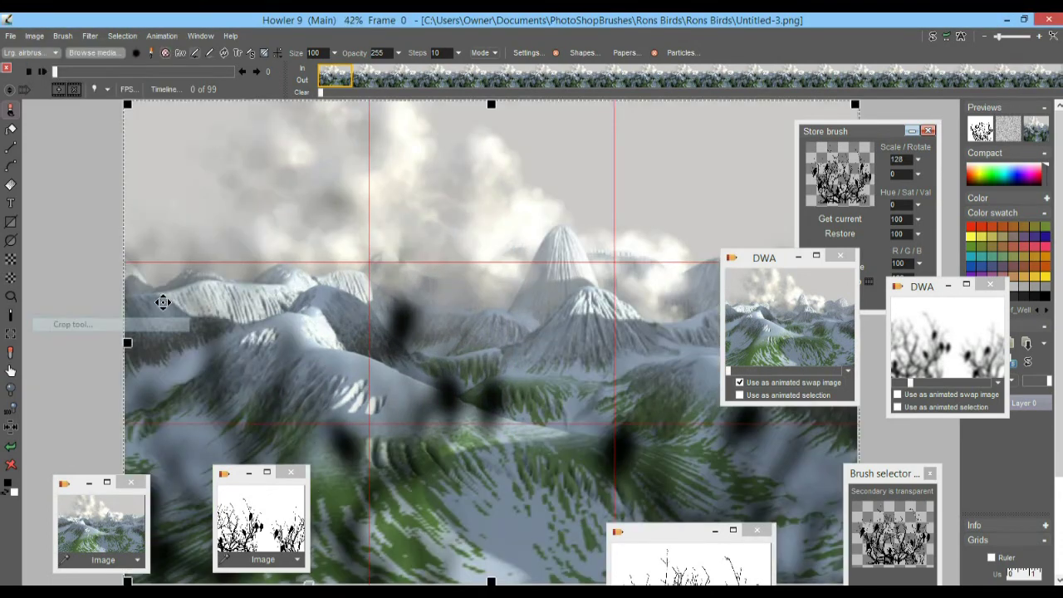
pyautogui.moveTo(491, 106); pyautogui.dragTo(491, 147)
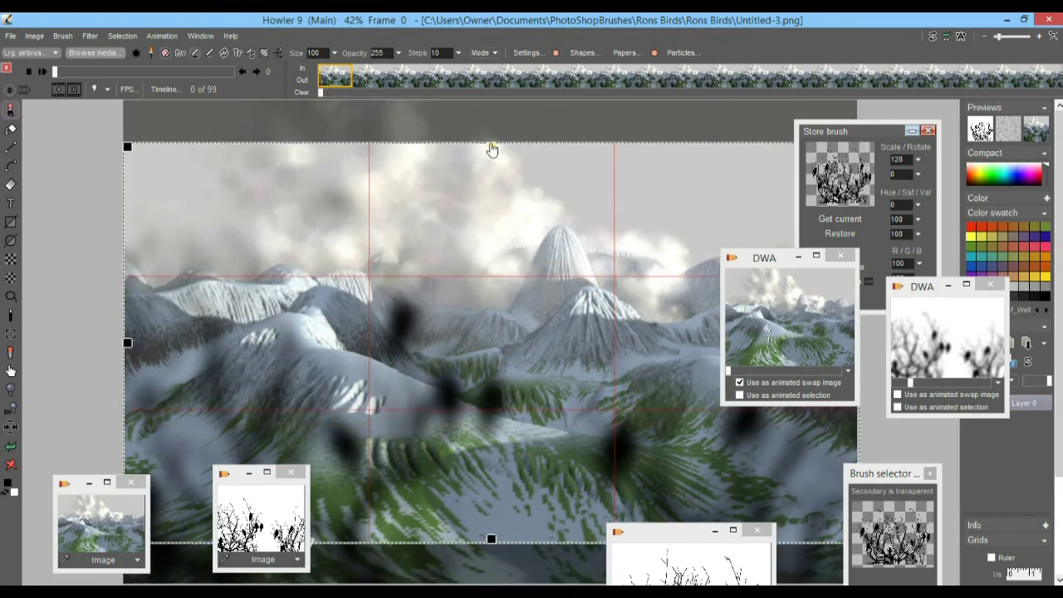
pyautogui.moveTo(513, 283); pyautogui.dragTo(514, 277)
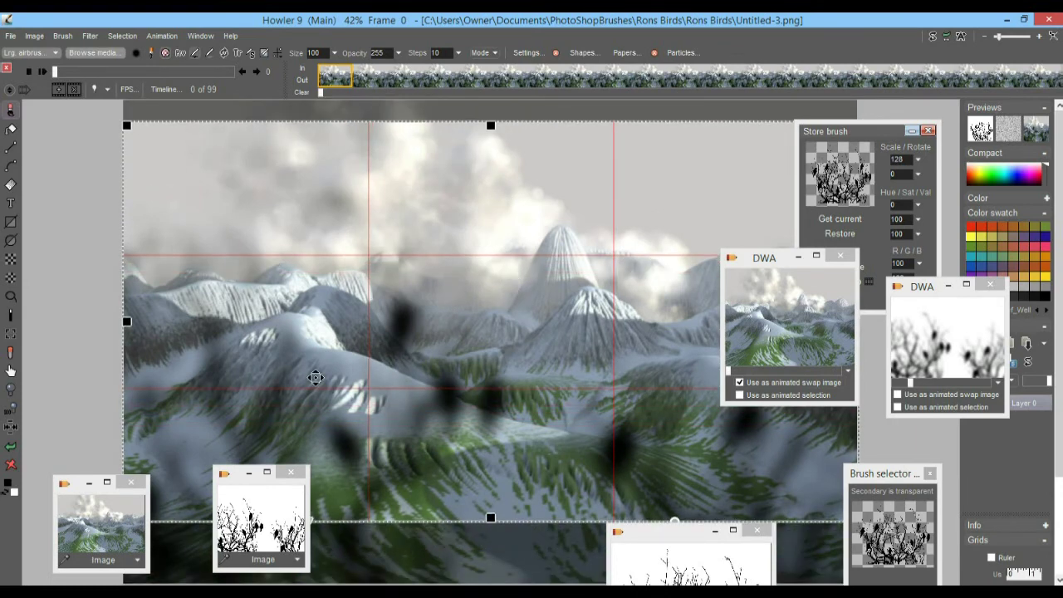
pyautogui.rightClick(491, 522)
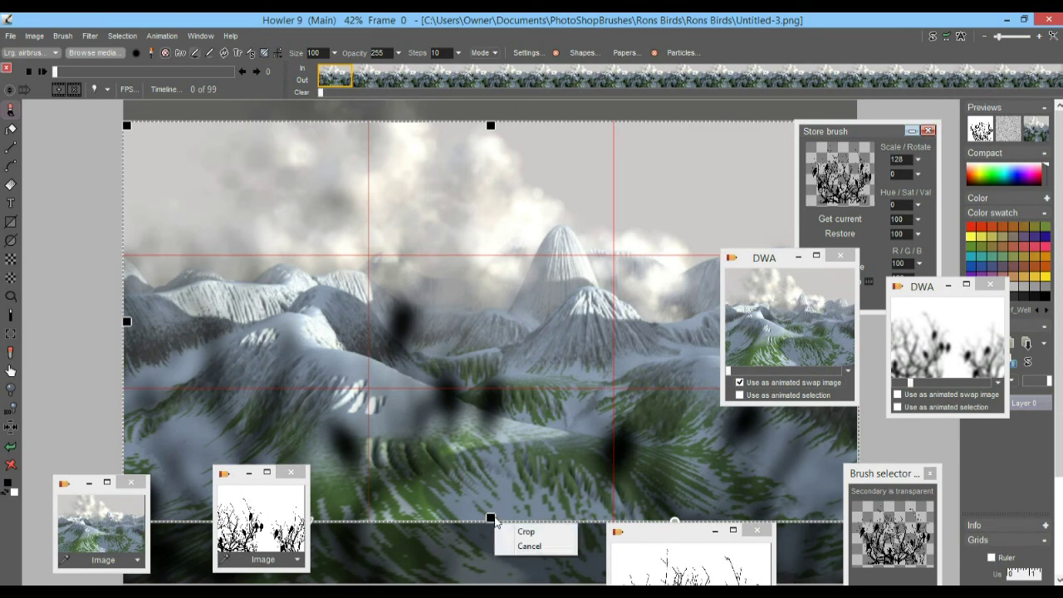
pyautogui.moveTo(491, 522); pyautogui.dragTo(491, 494)
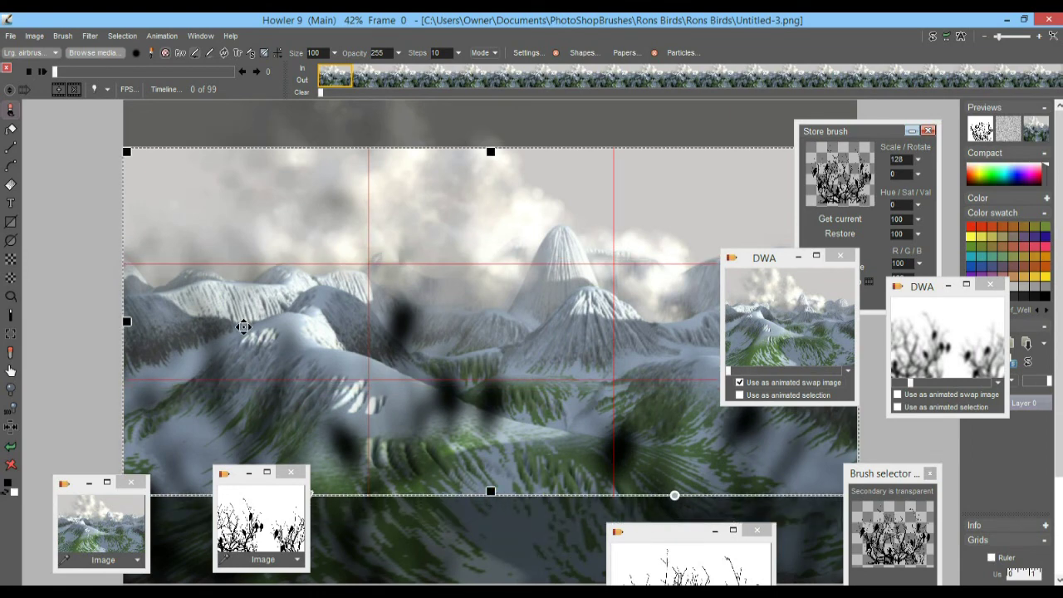
pyautogui.moveTo(127, 324)
pyautogui.mouseDown()
pyautogui.moveTo(147, 324)
pyautogui.moveTo(129, 322)
pyautogui.mouseUp()
pyautogui.moveTo(528, 320); pyautogui.dragTo(548, 322)
pyautogui.rightClick(422, 266)
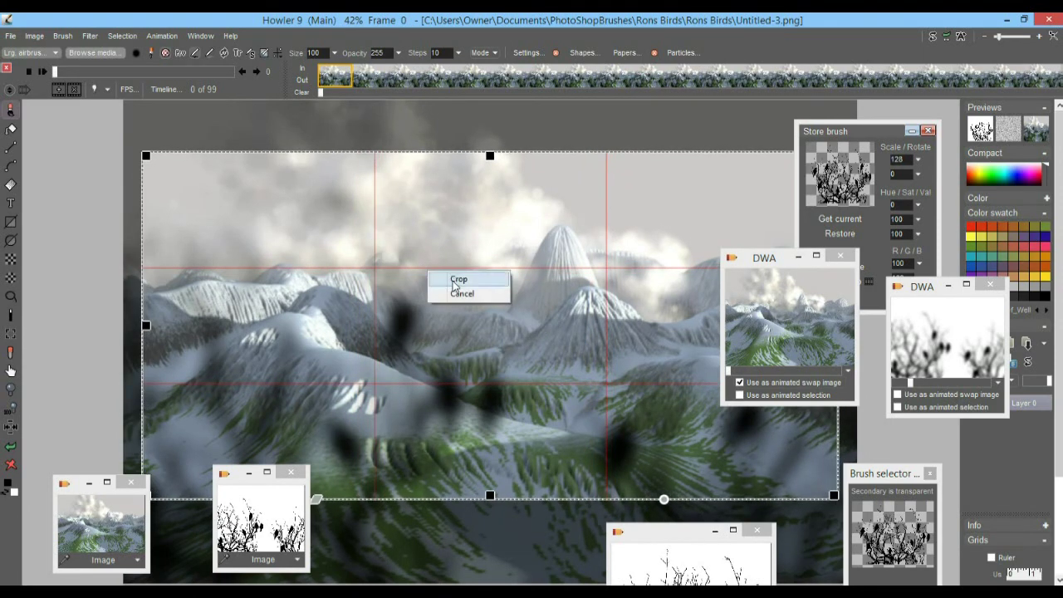
pyautogui.click(451, 282)
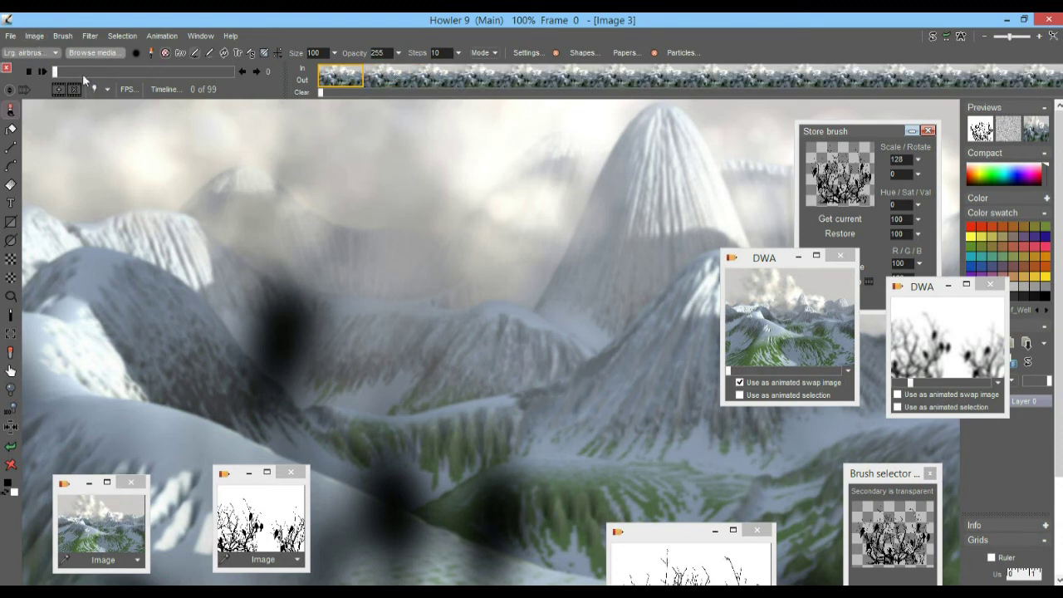
# Check the cropped image's buffer width and height in the image information.
pyautogui.click(34, 36)
pyautogui.click(83, 427)
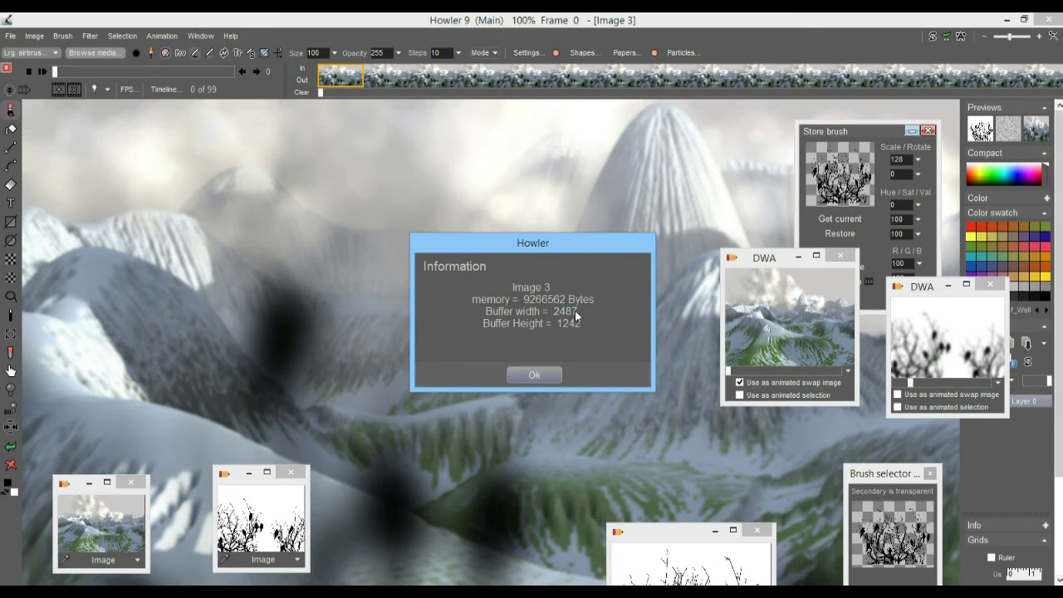
pyautogui.click(547, 376)
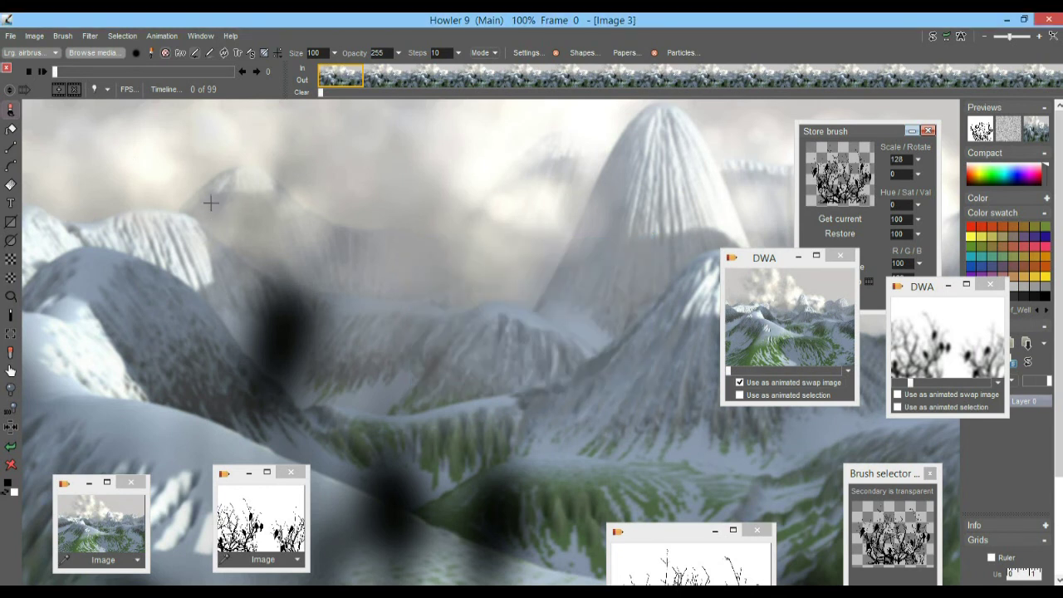
# Resize the cropped animation to 1280 x 720 pixels with the proportion constraint turned off and Bi-cubic+ scaling.
pyautogui.click(32, 34)
pyautogui.click(95, 274)
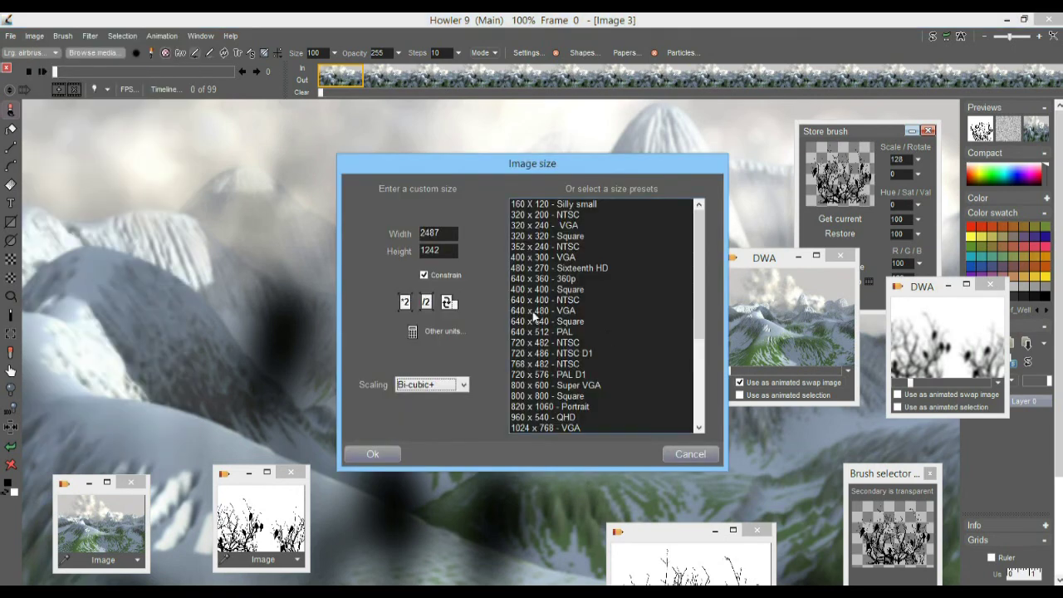
pyautogui.moveTo(451, 235); pyautogui.dragTo(374, 233)
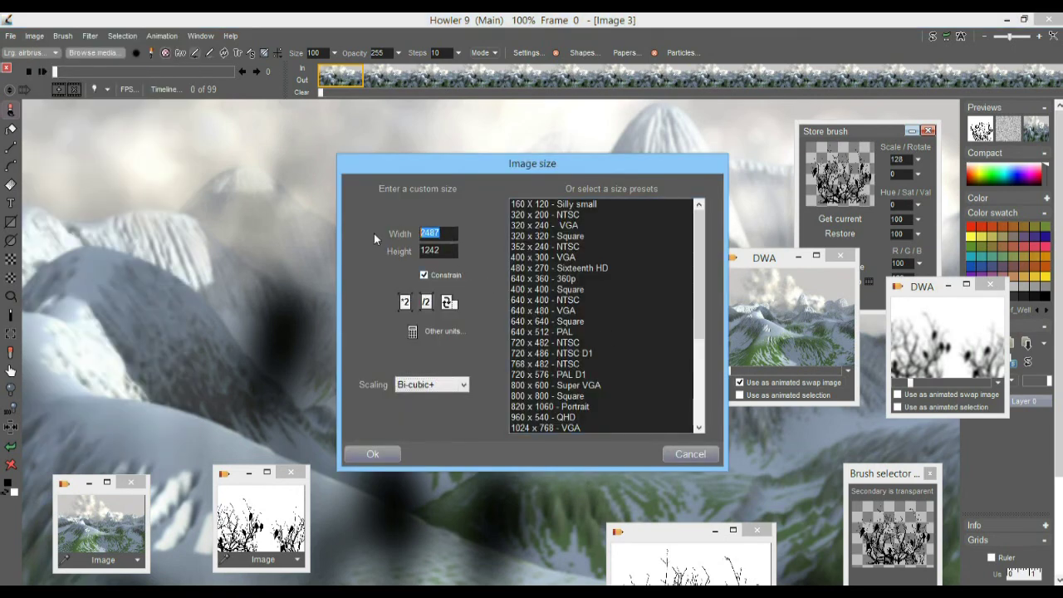
pyautogui.write('1920')
pyautogui.click(424, 275)
pyautogui.doubleClick(419, 233)
pyautogui.write('1280')
pyautogui.press('Tab')
pyautogui.write('720')
pyautogui.click(387, 459)
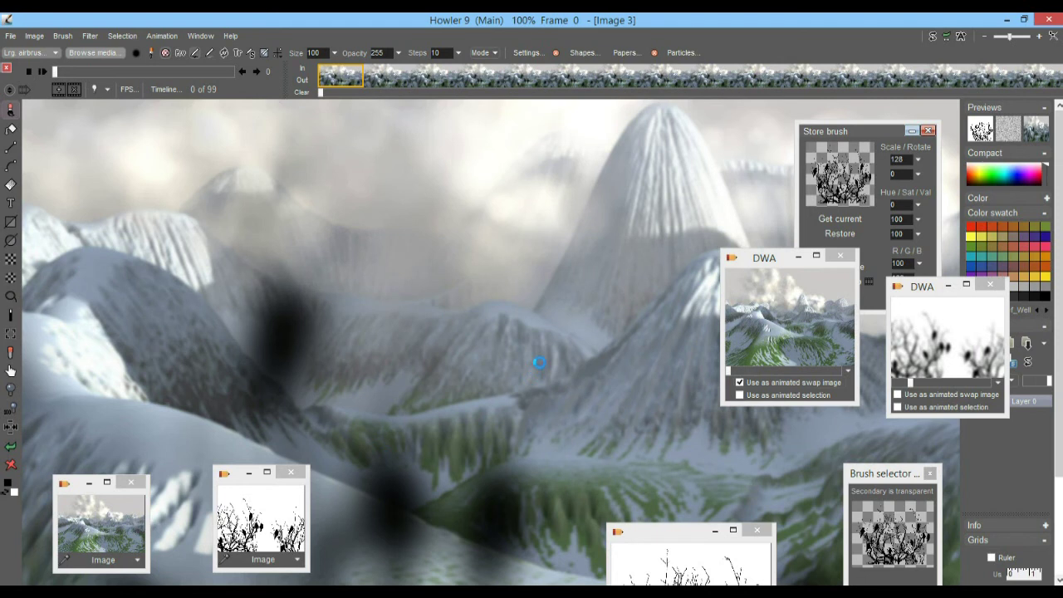